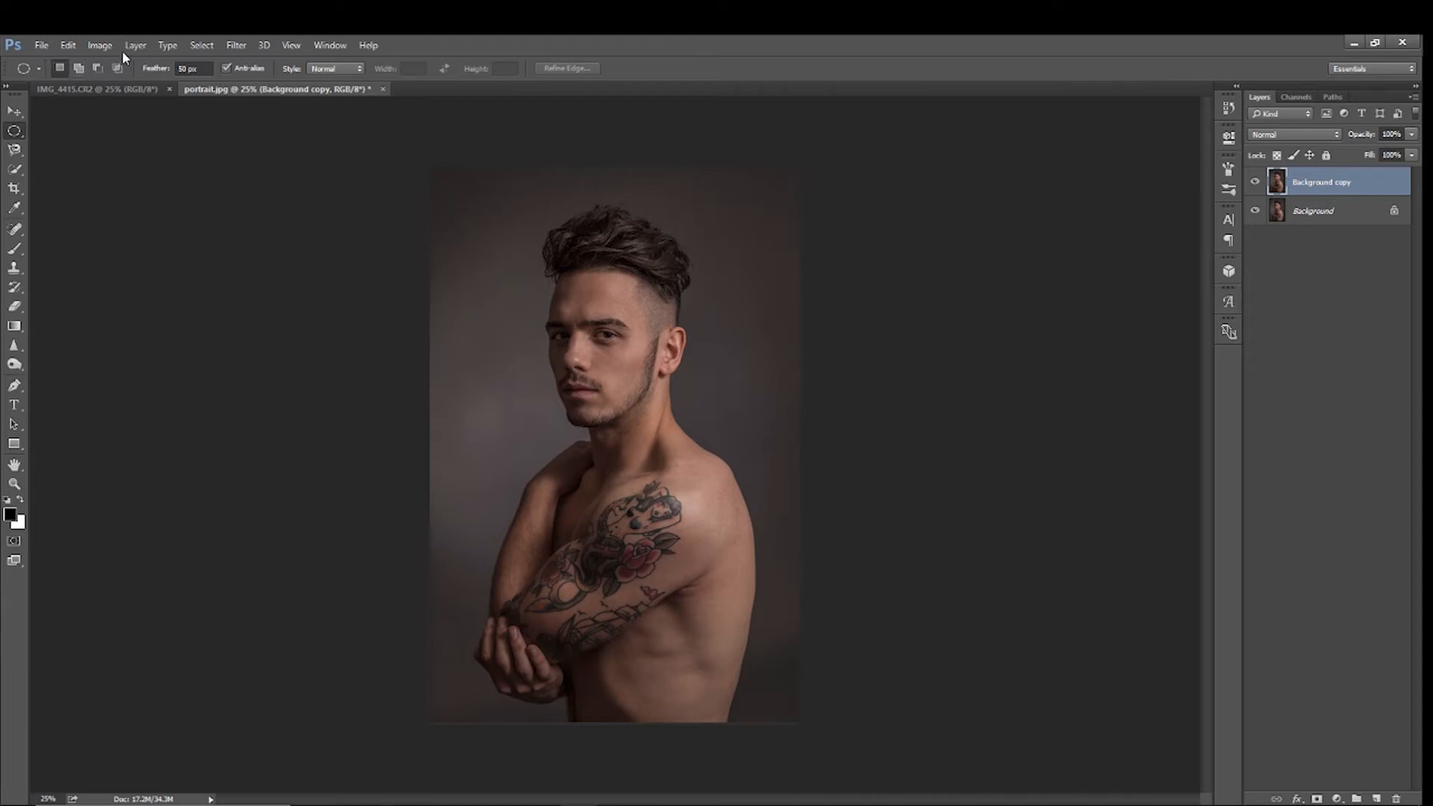
# Apply Levels to the Background copy layer with input black 14, input white 193 and output black 7
pyautogui.click(99, 45)
pyautogui.moveTo(180, 82)
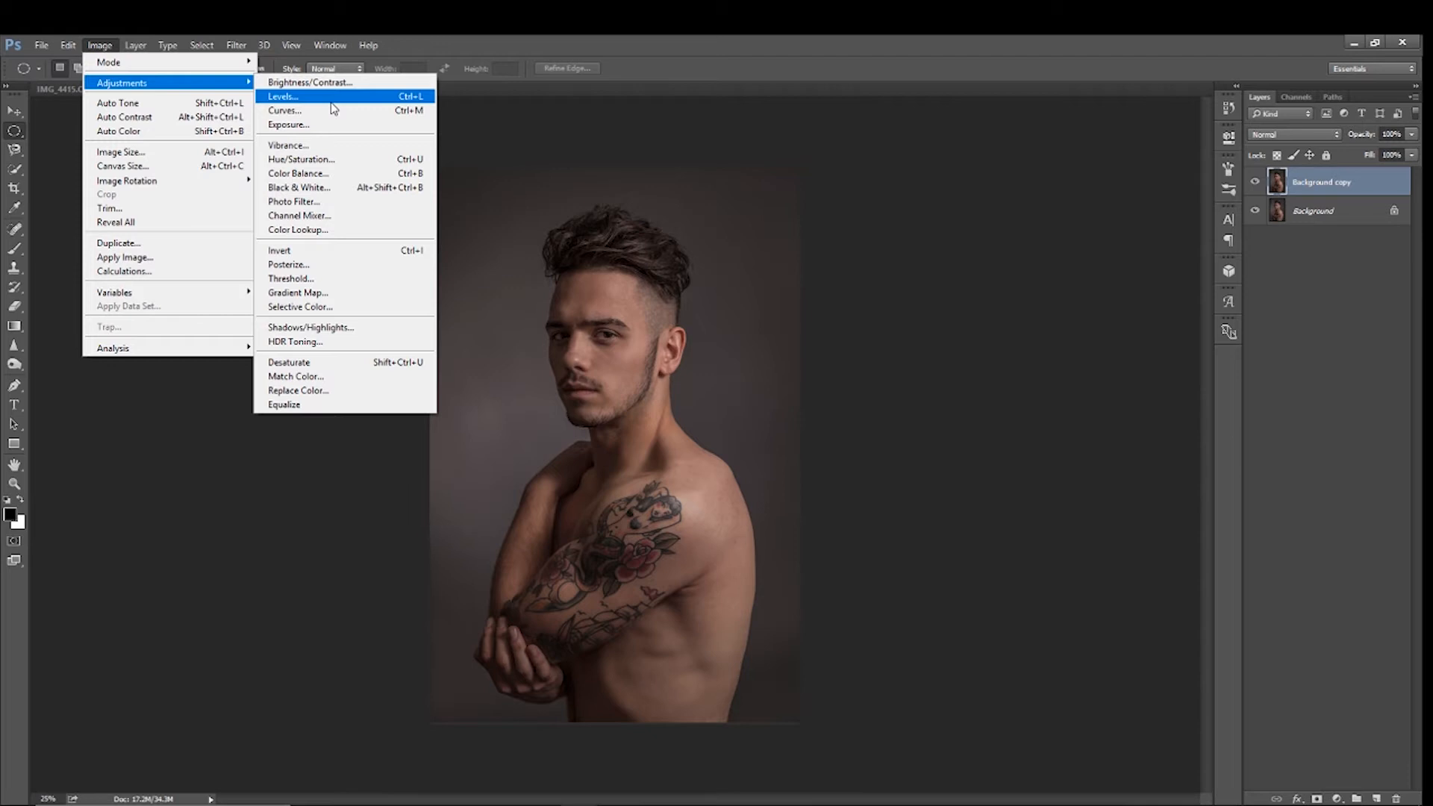
pyautogui.click(331, 100)
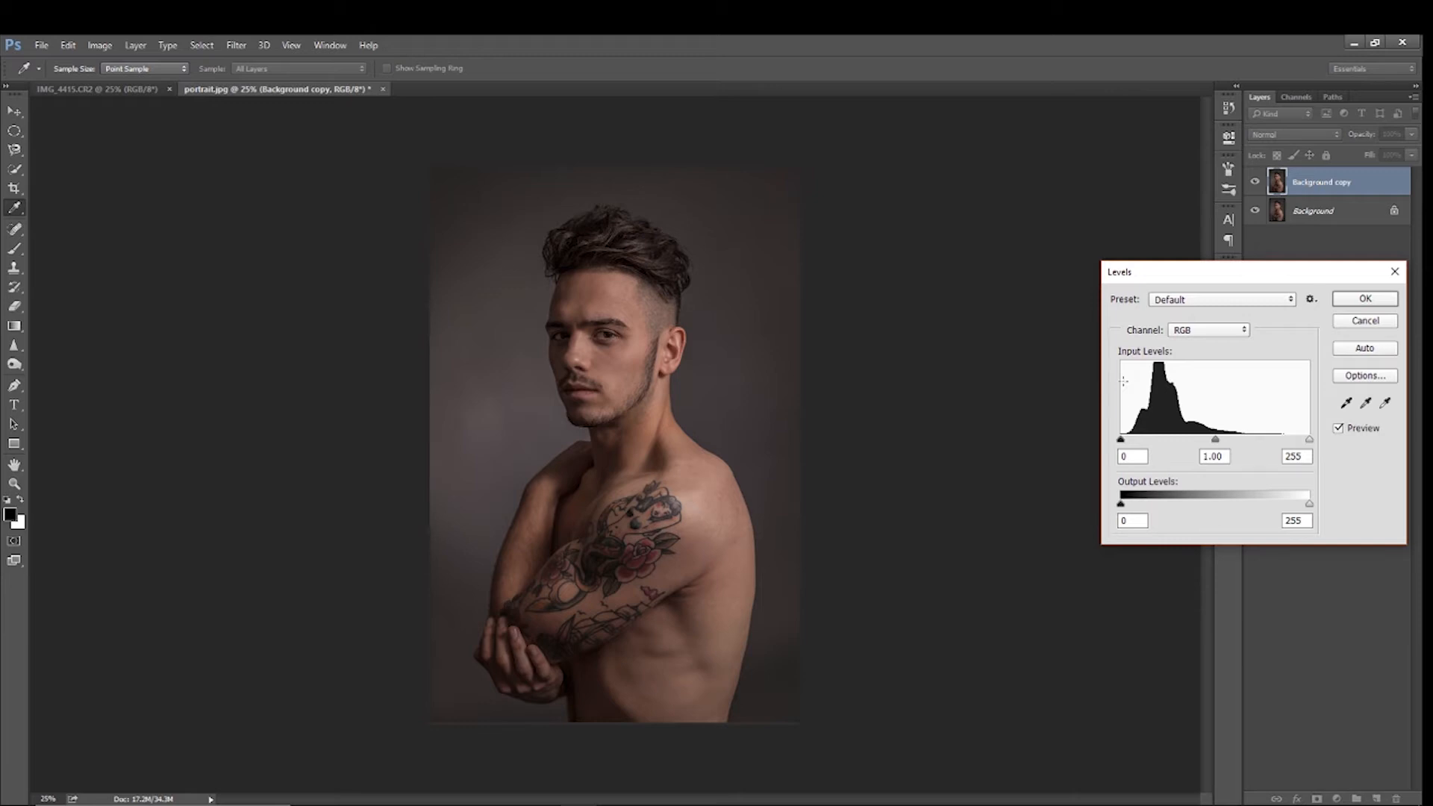
pyautogui.moveTo(1133, 452); pyautogui.dragTo(1122, 456)
pyautogui.write('14')
pyautogui.doubleClick(1291, 456)
pyautogui.write('1')
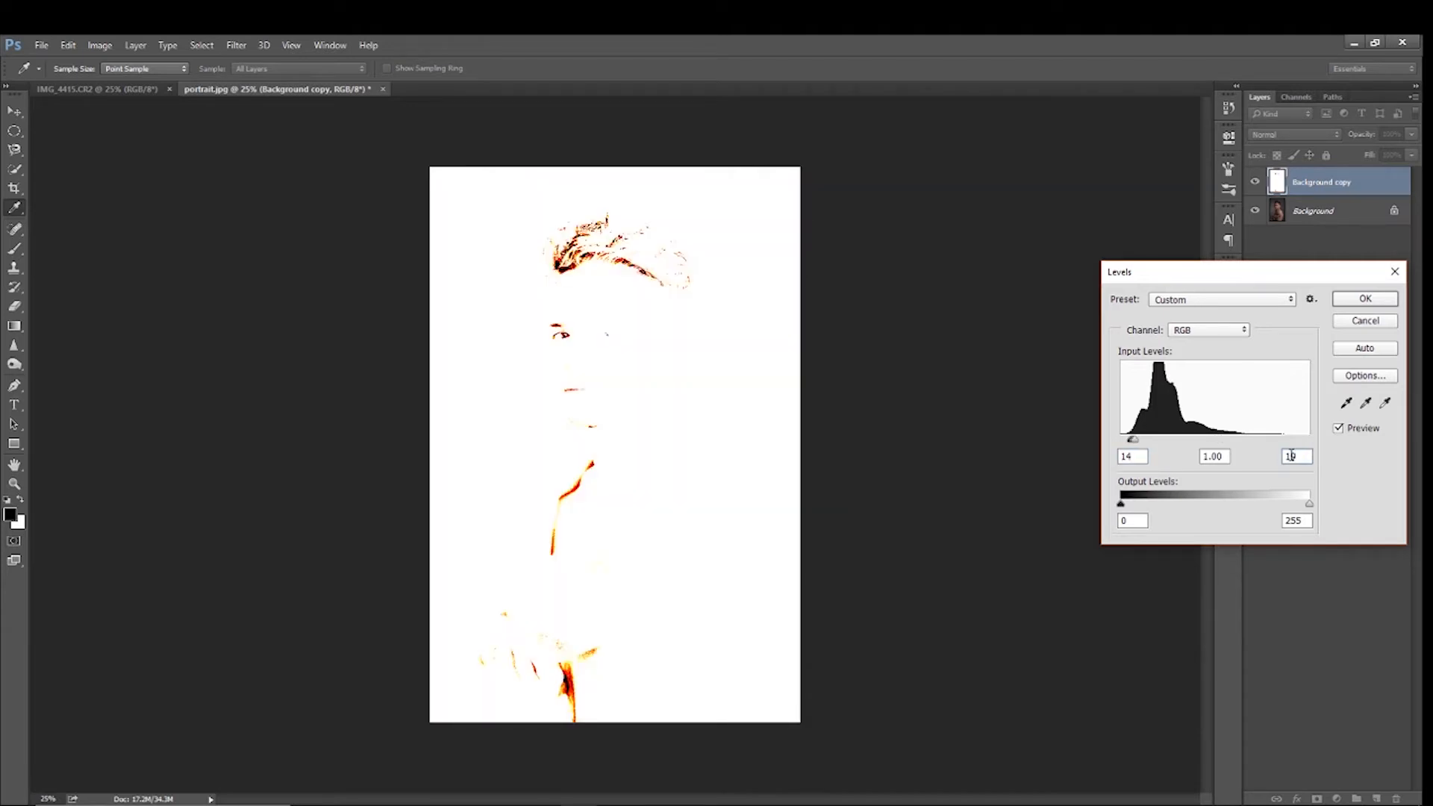
pyautogui.write('93')
pyautogui.doubleClick(1130, 525)
pyautogui.write('7')
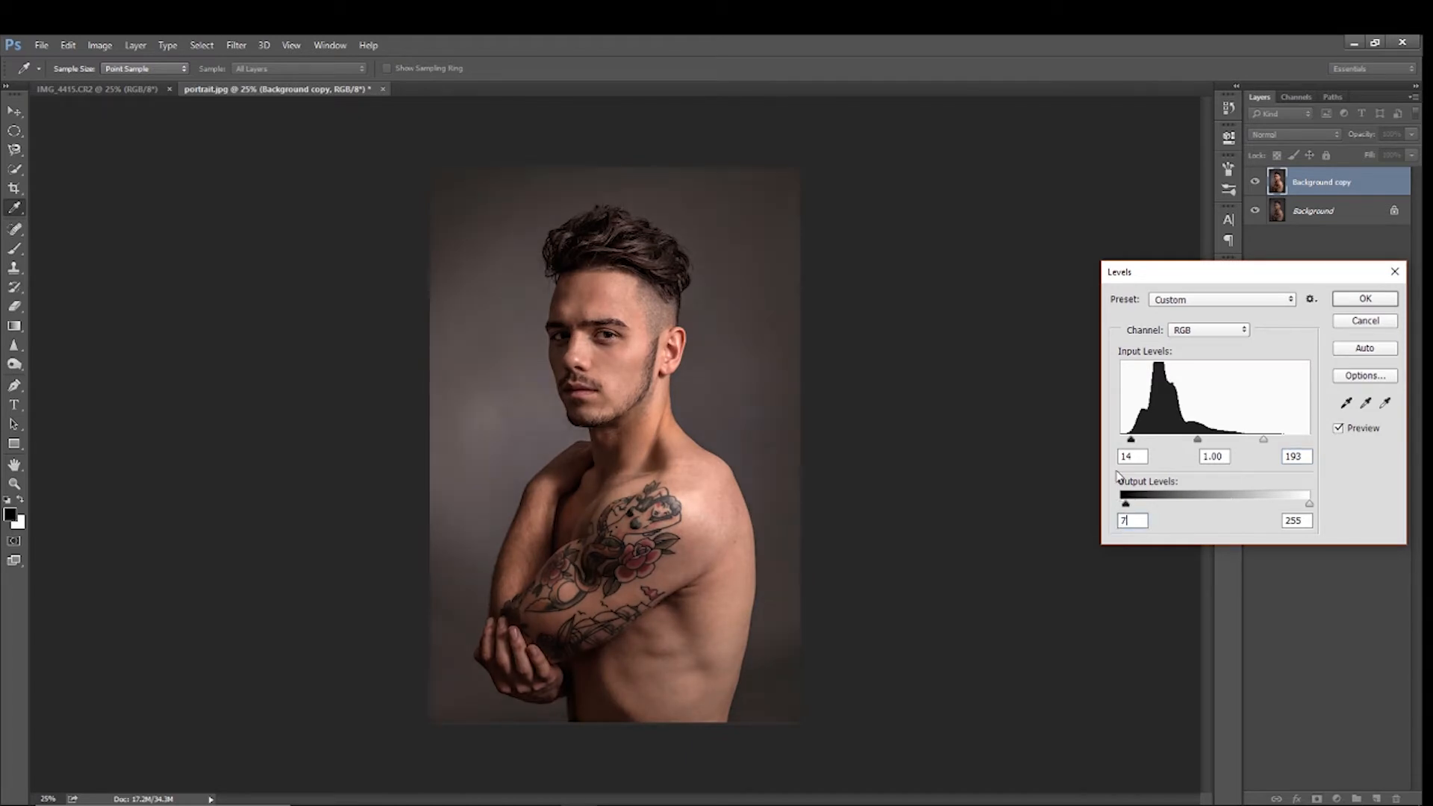
pyautogui.click(1353, 307)
pyautogui.press('m')
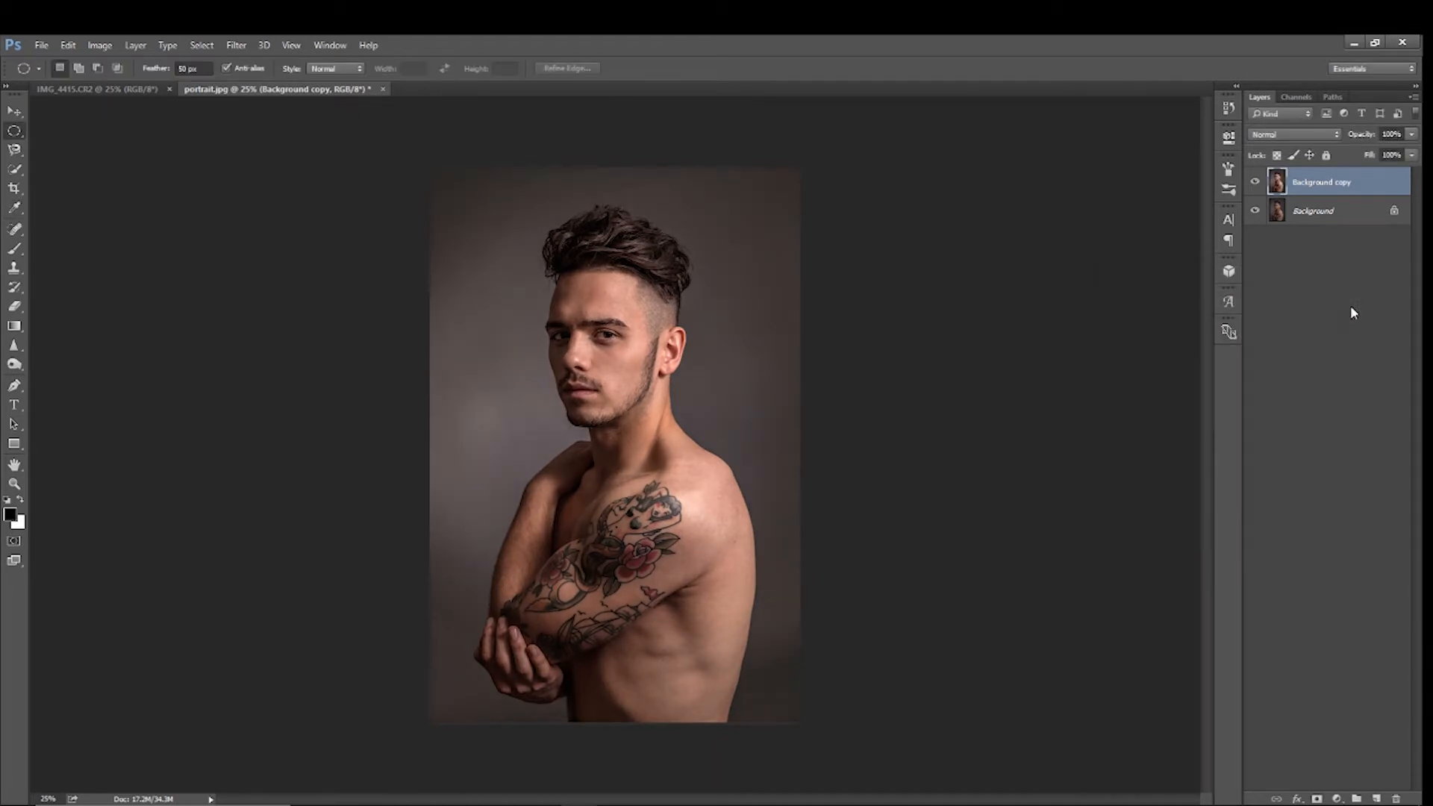
# Compare the portrait before and after the Levels adjustment by hiding and showing the Background copy layer
pyautogui.click(1255, 182)
pyautogui.click(1255, 183)
pyautogui.click(1255, 183)
pyautogui.click(1255, 182)
# Apply Hue/Saturation to the Background copy layer with hue 10 and saturation -45
pyautogui.click(104, 45)
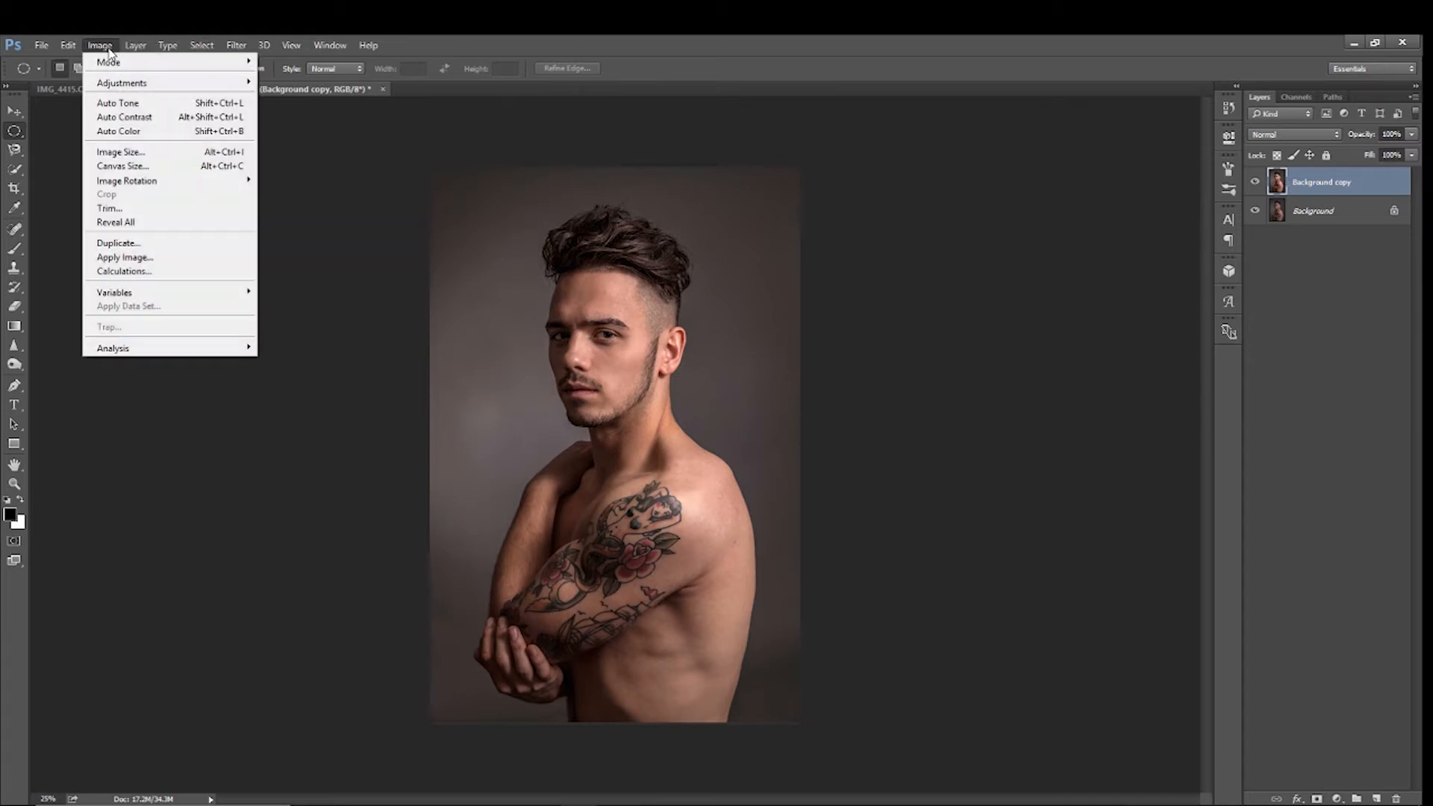
pyautogui.moveTo(128, 82)
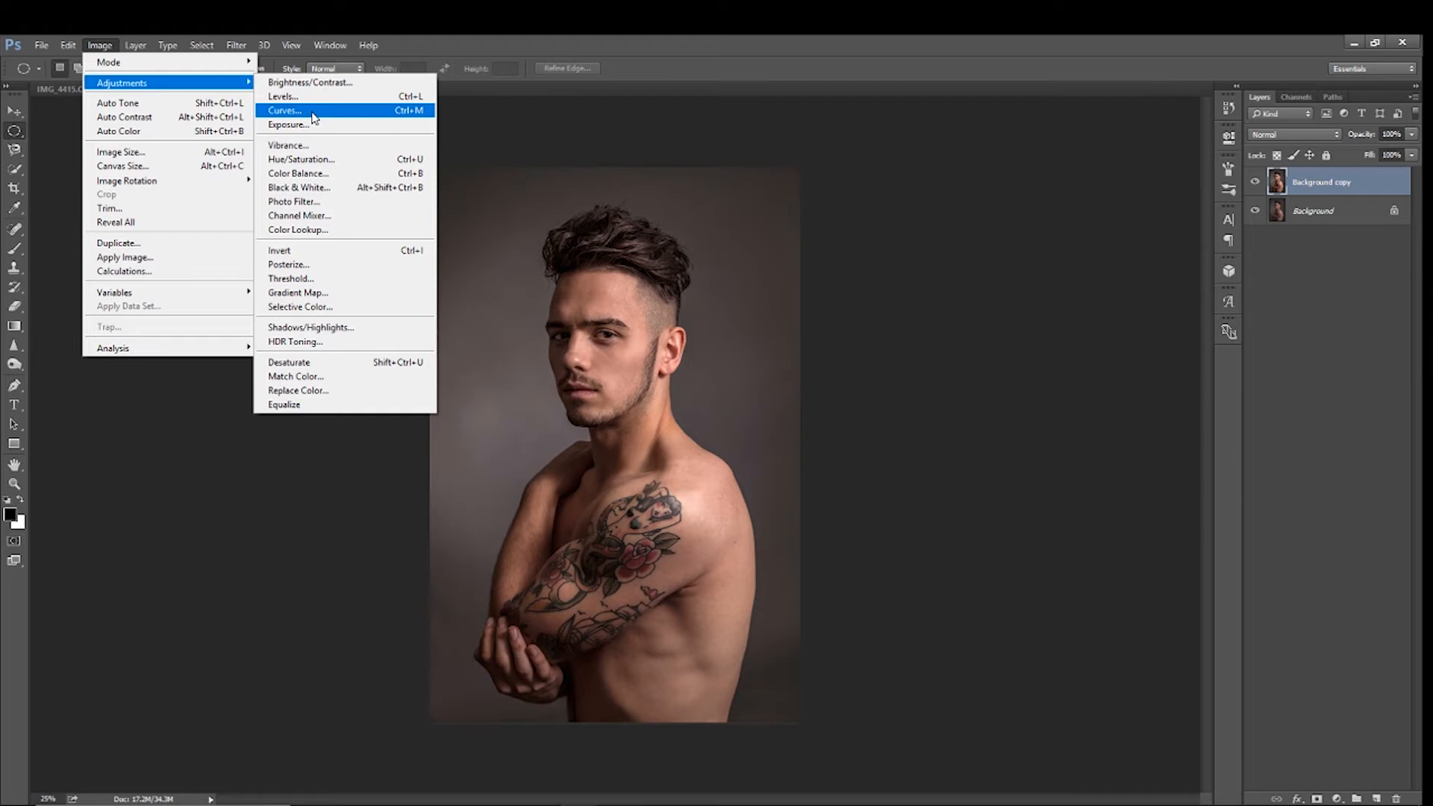
pyautogui.click(306, 159)
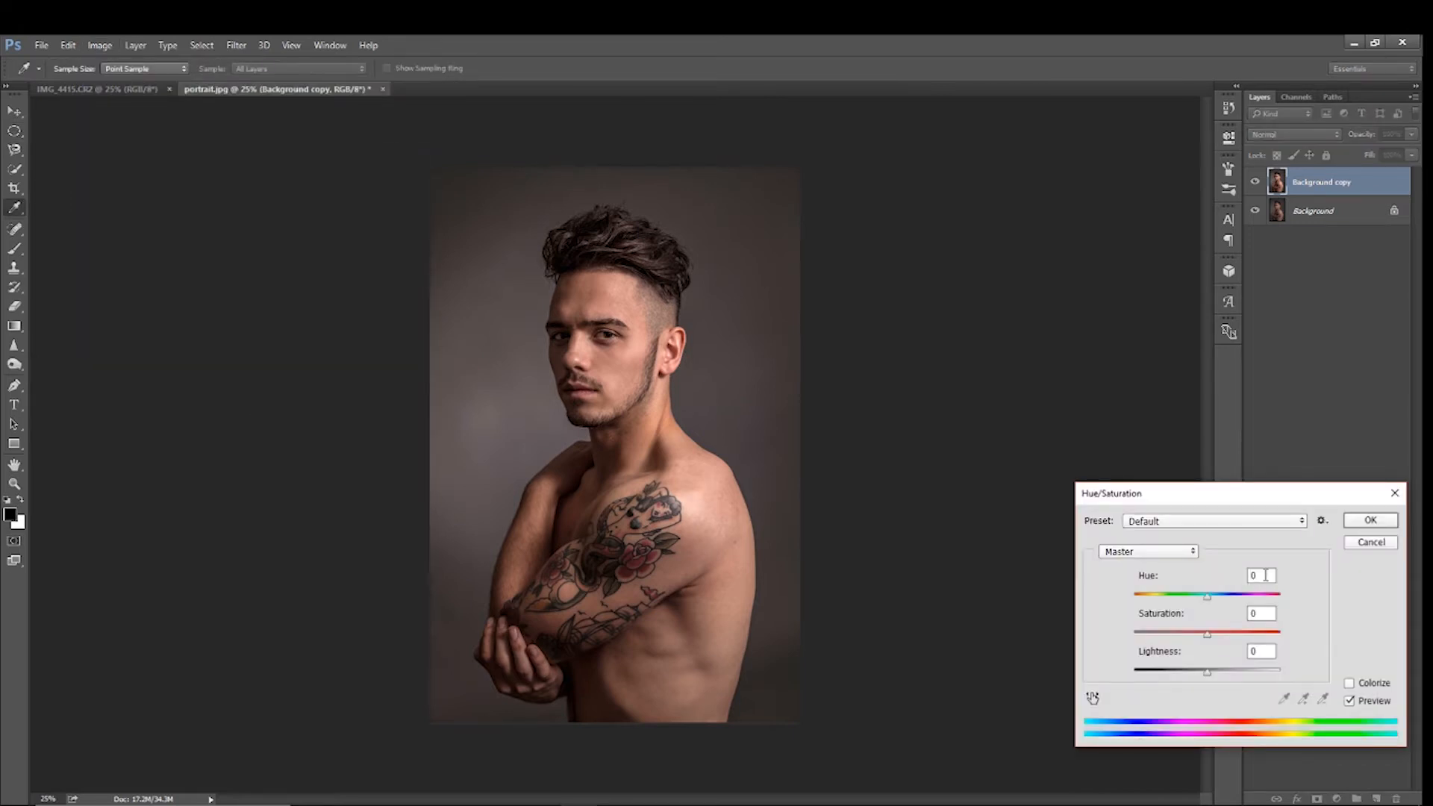
pyautogui.click(1240, 574)
pyautogui.write('10')
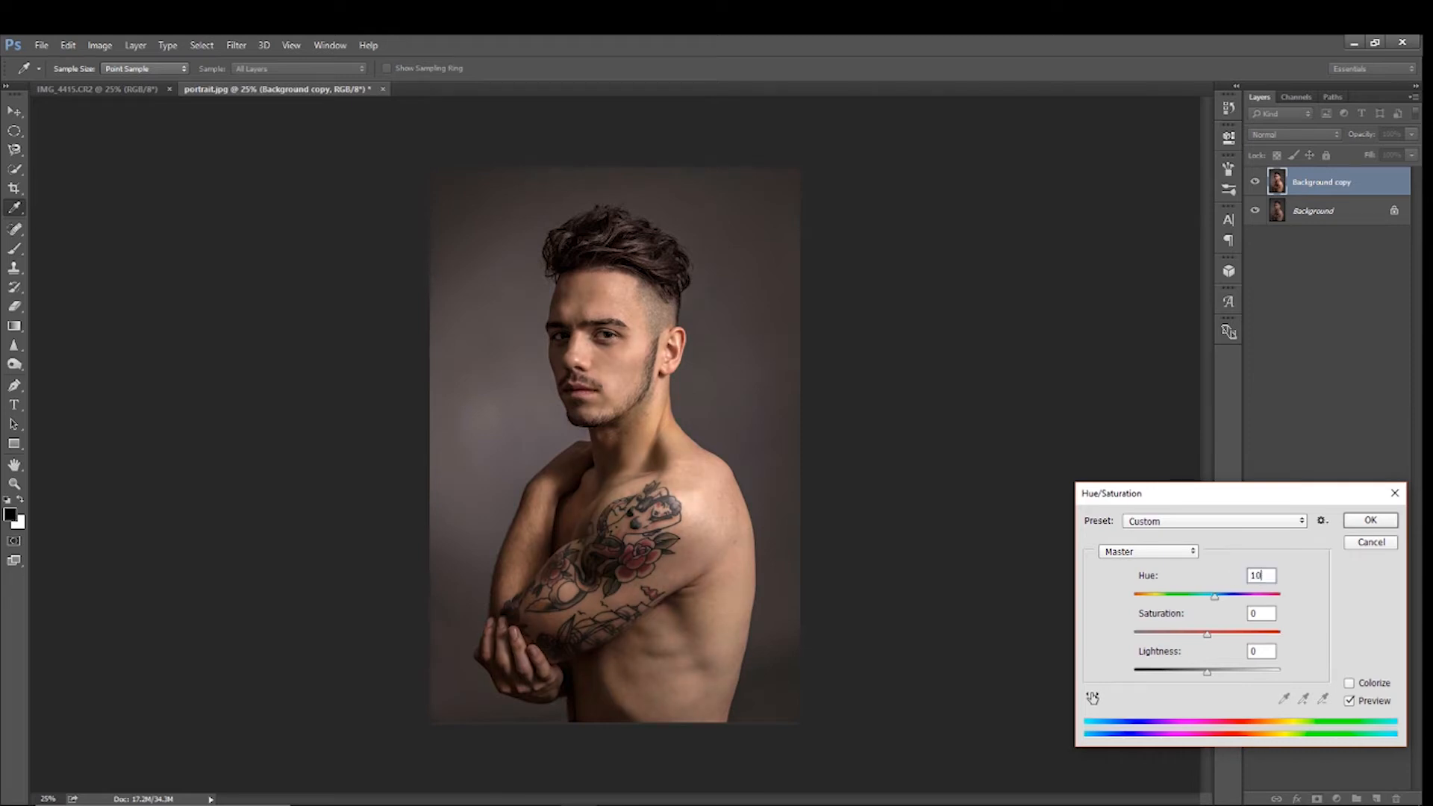
pyautogui.click(1264, 613)
pyautogui.write('-45')
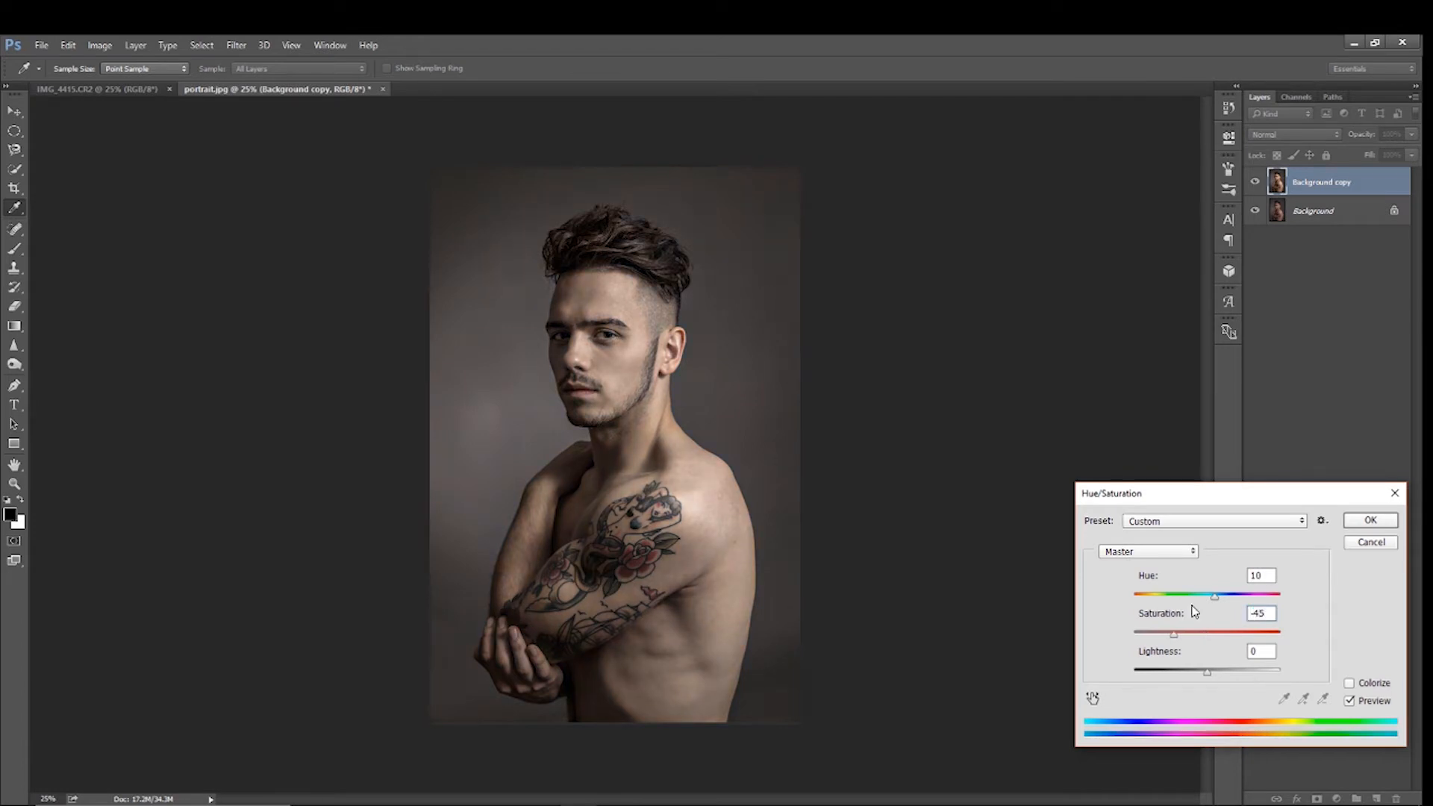
pyautogui.click(1371, 521)
pyautogui.press('m')
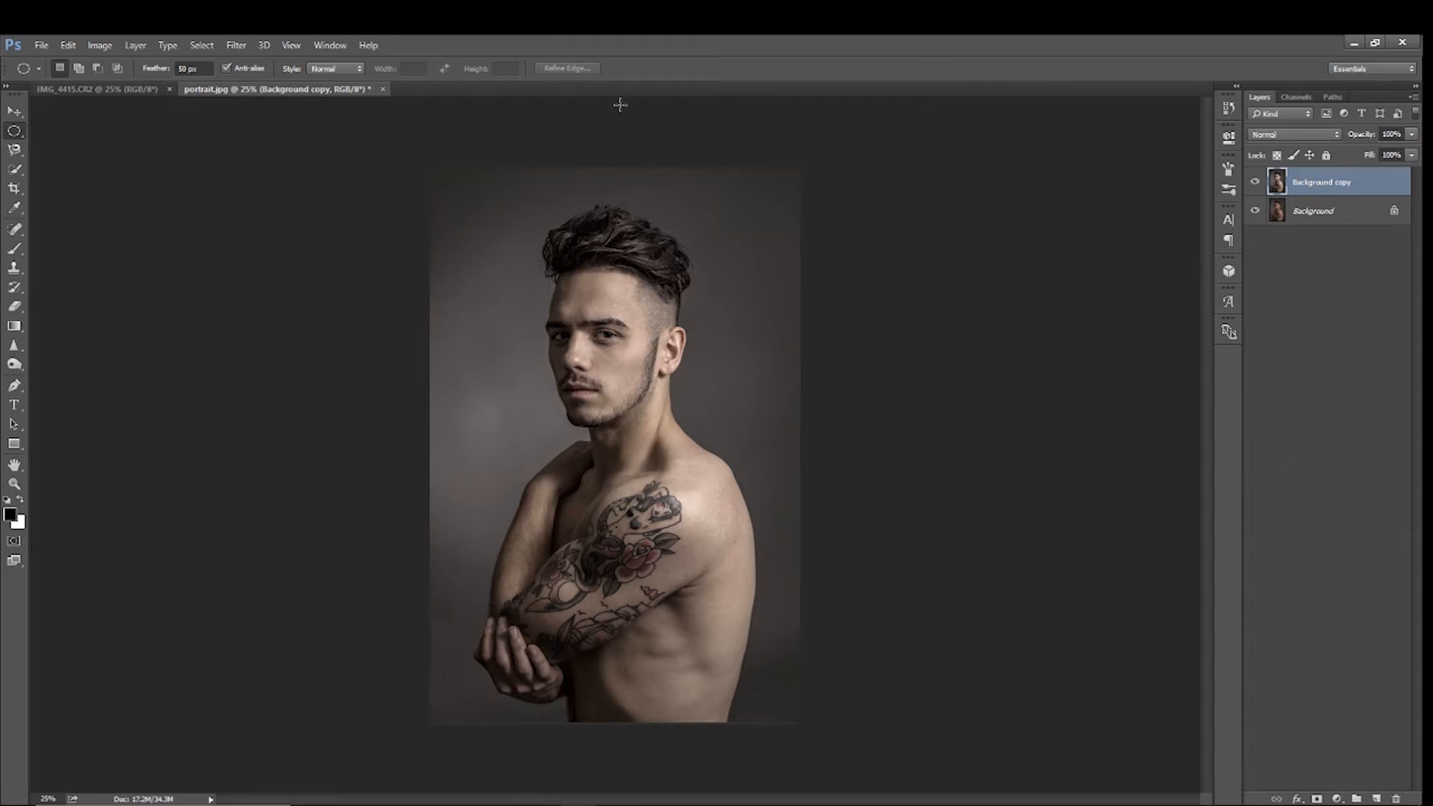
# Apply an RGB Curves adjustment with three anchor points, raising the highlights from about 183 to 197 and slightly lowering the shadows, and compare before and after
pyautogui.click(87, 45)
pyautogui.moveTo(231, 88)
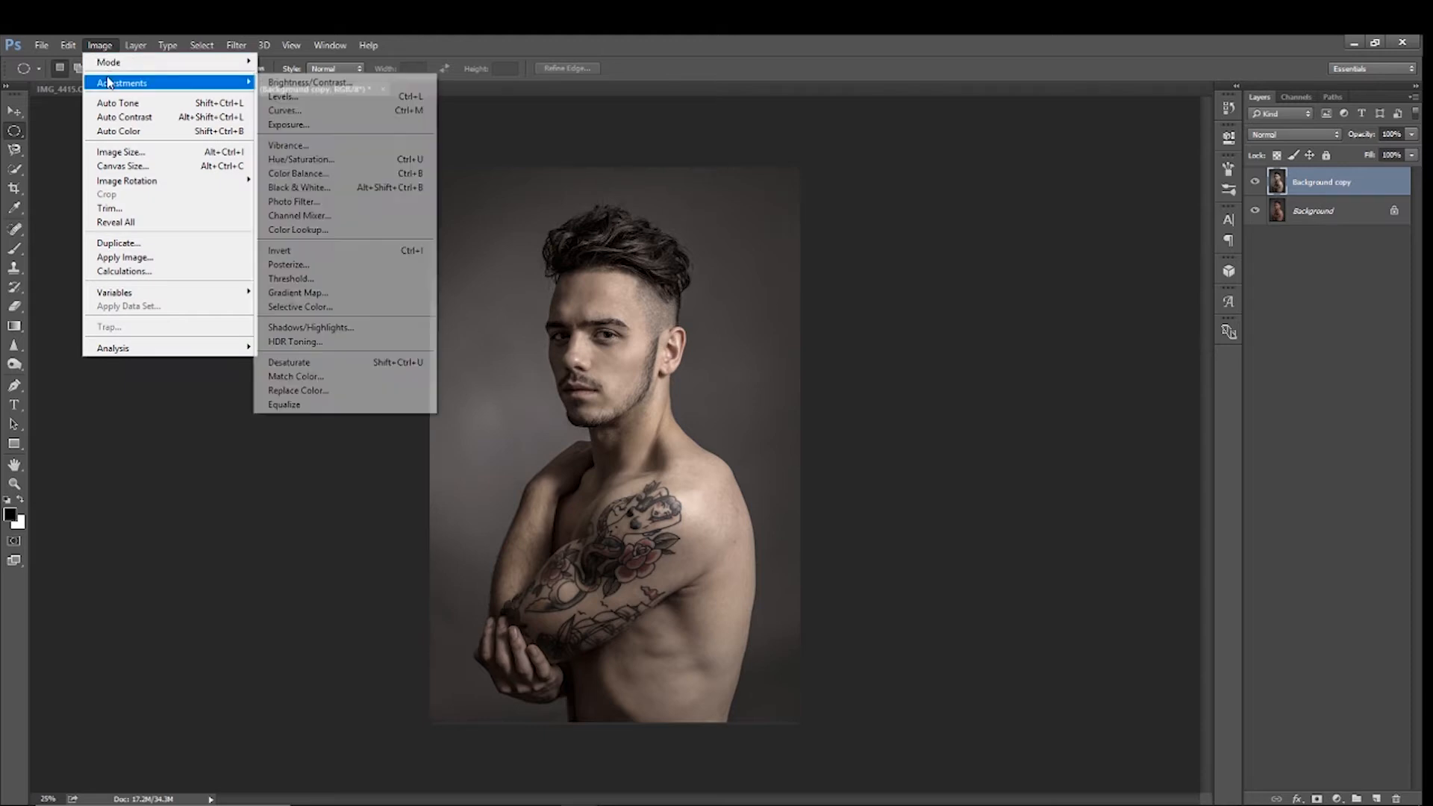
pyautogui.click(287, 111)
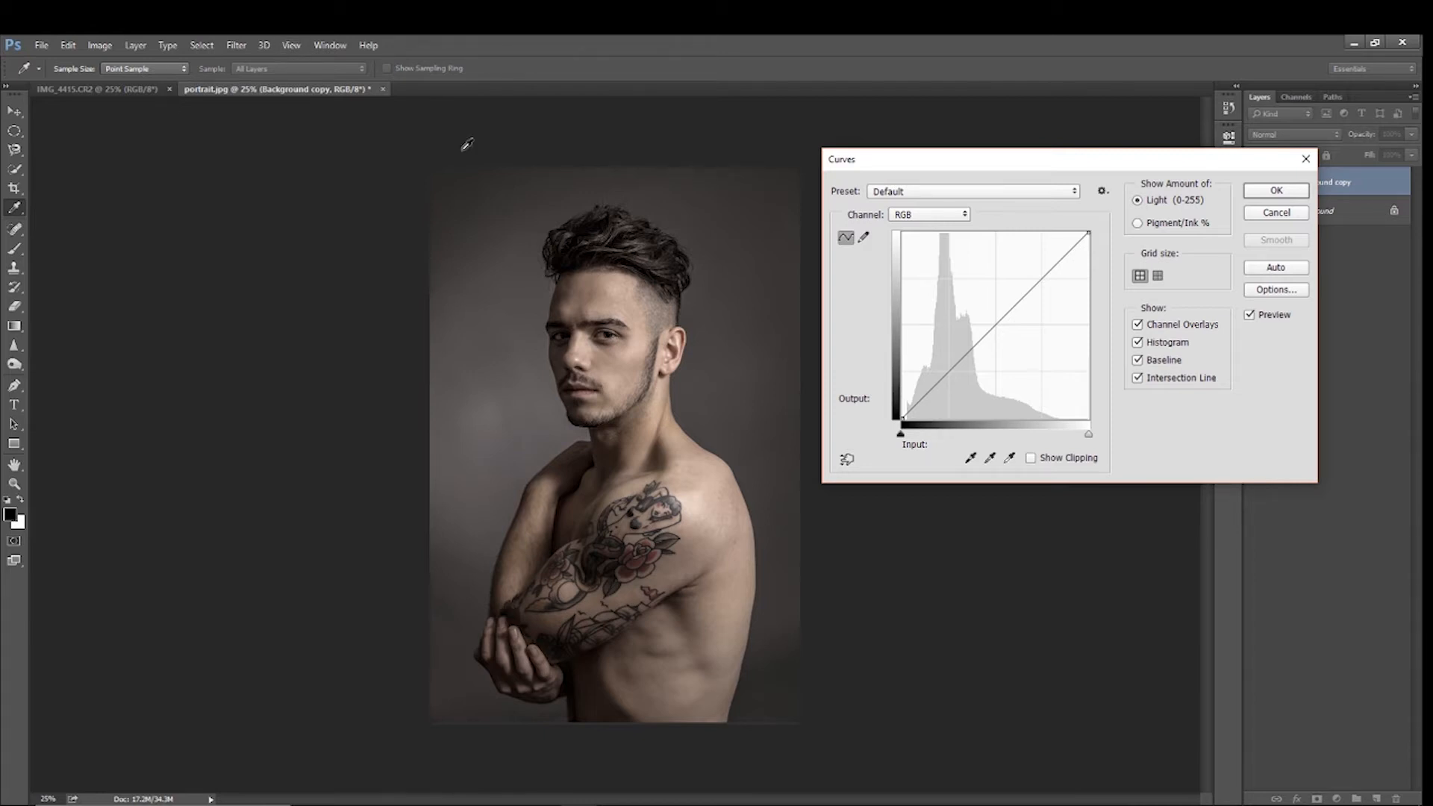
pyautogui.click(950, 371)
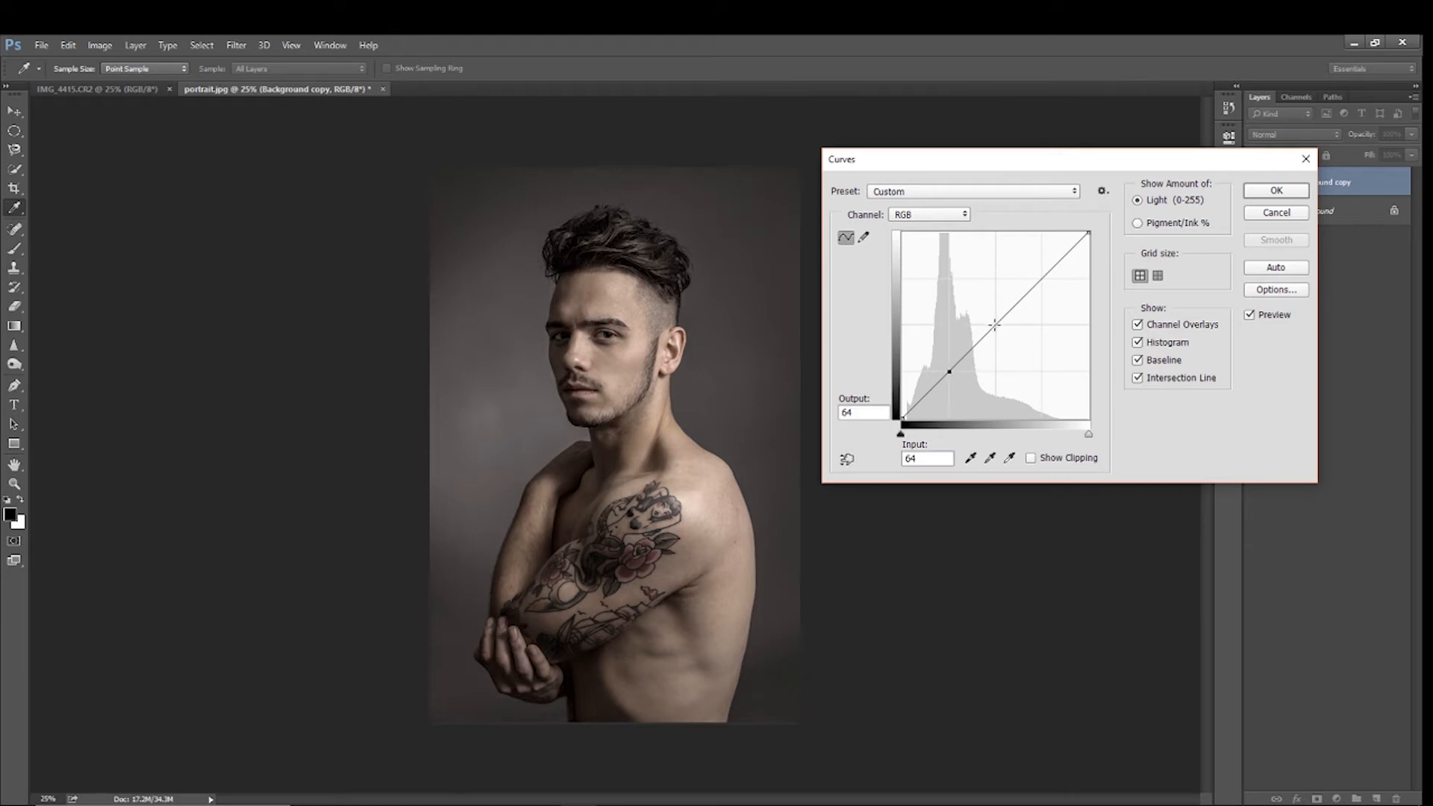
pyautogui.click(995, 324)
pyautogui.click(1043, 278)
pyautogui.moveTo(1042, 278); pyautogui.dragTo(1036, 275)
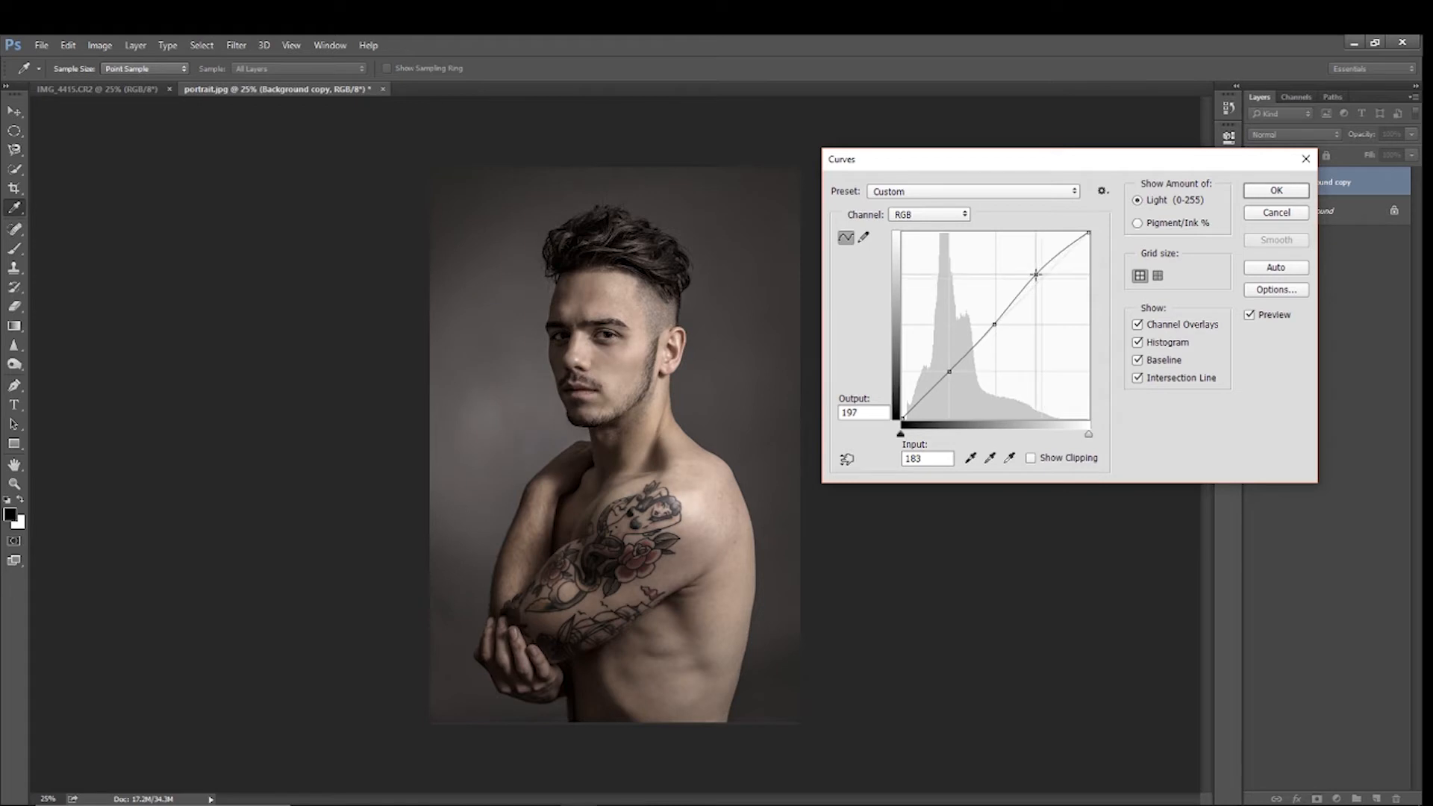
pyautogui.click(948, 369)
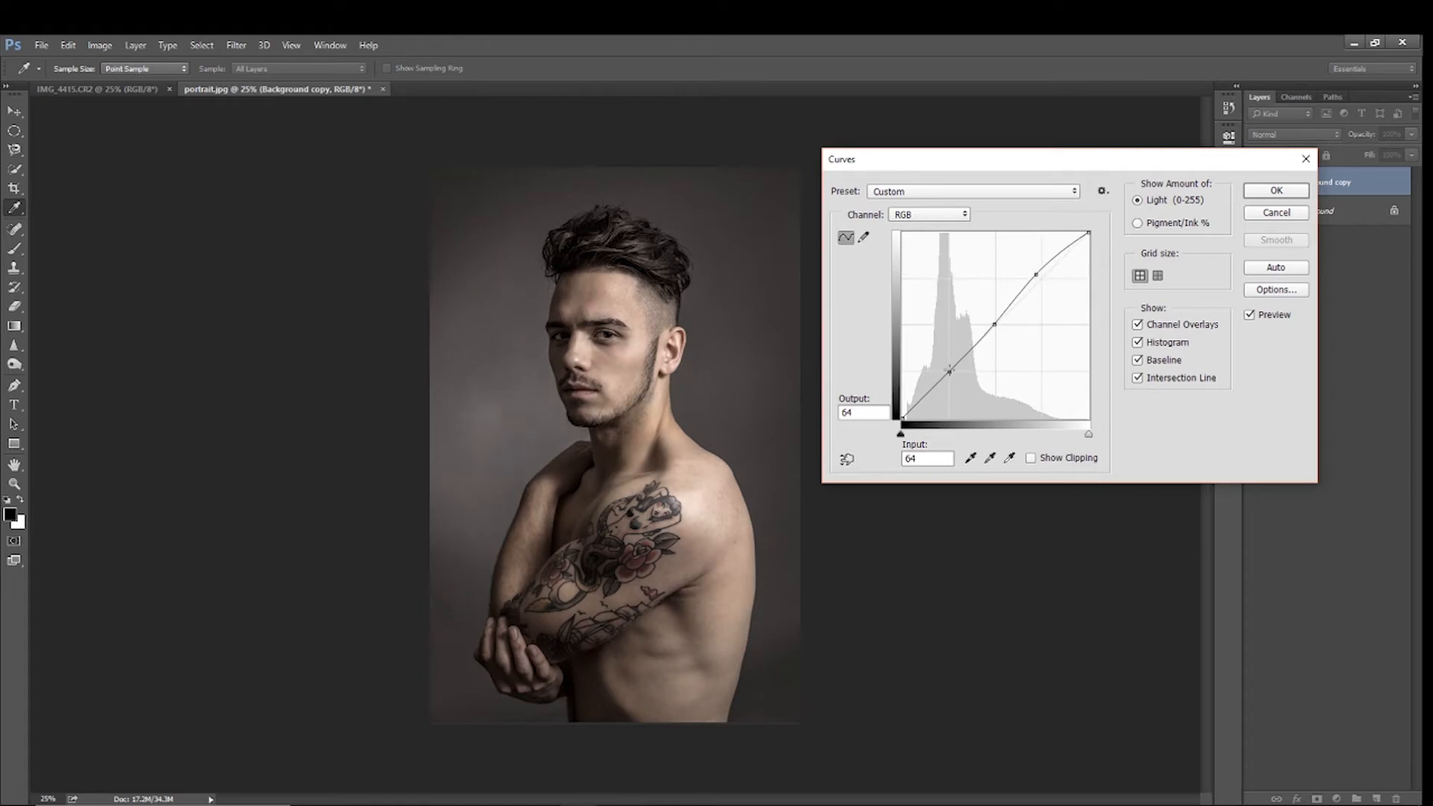
pyautogui.moveTo(949, 371); pyautogui.dragTo(950, 373)
pyautogui.click(1288, 191)
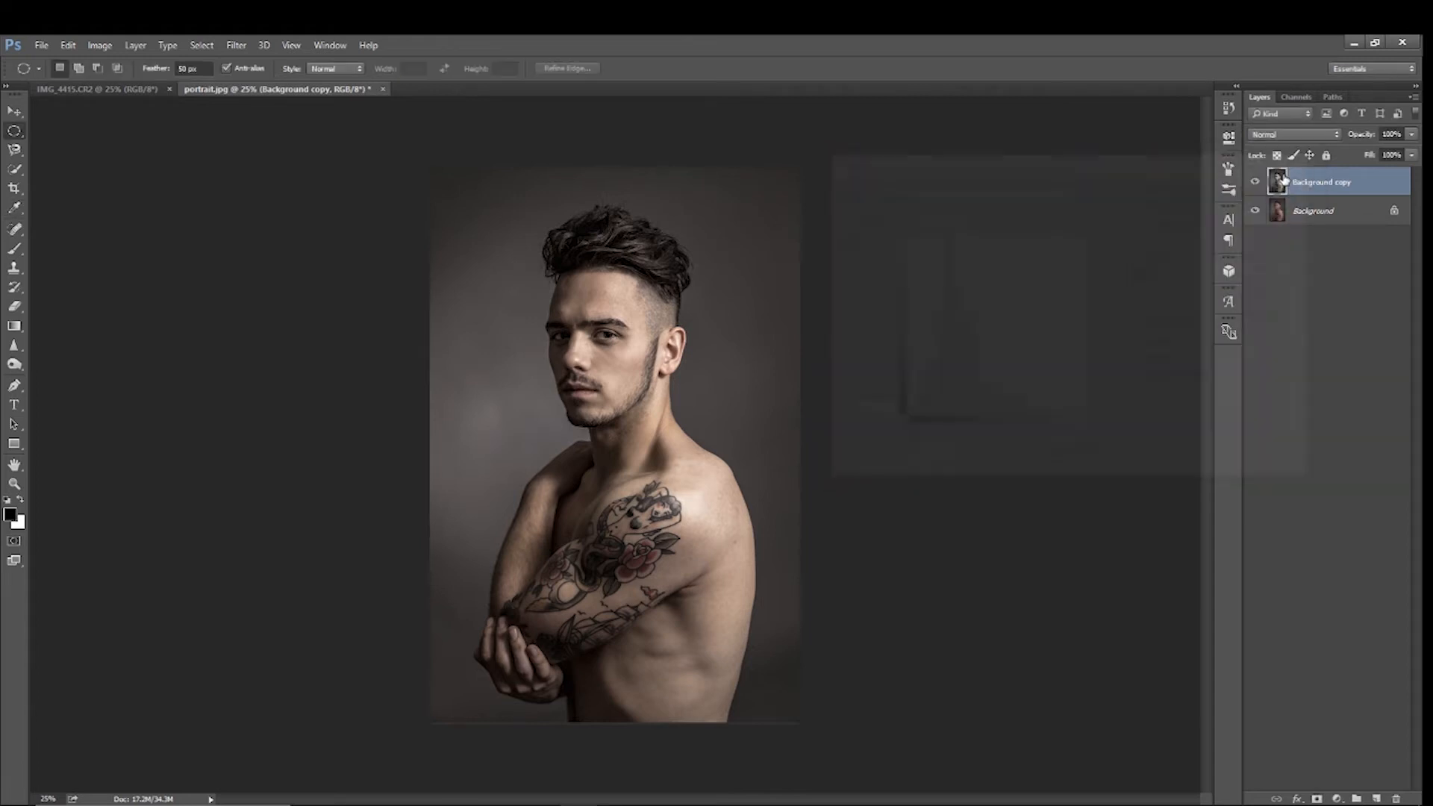
pyautogui.click(1255, 183)
pyautogui.click(1254, 182)
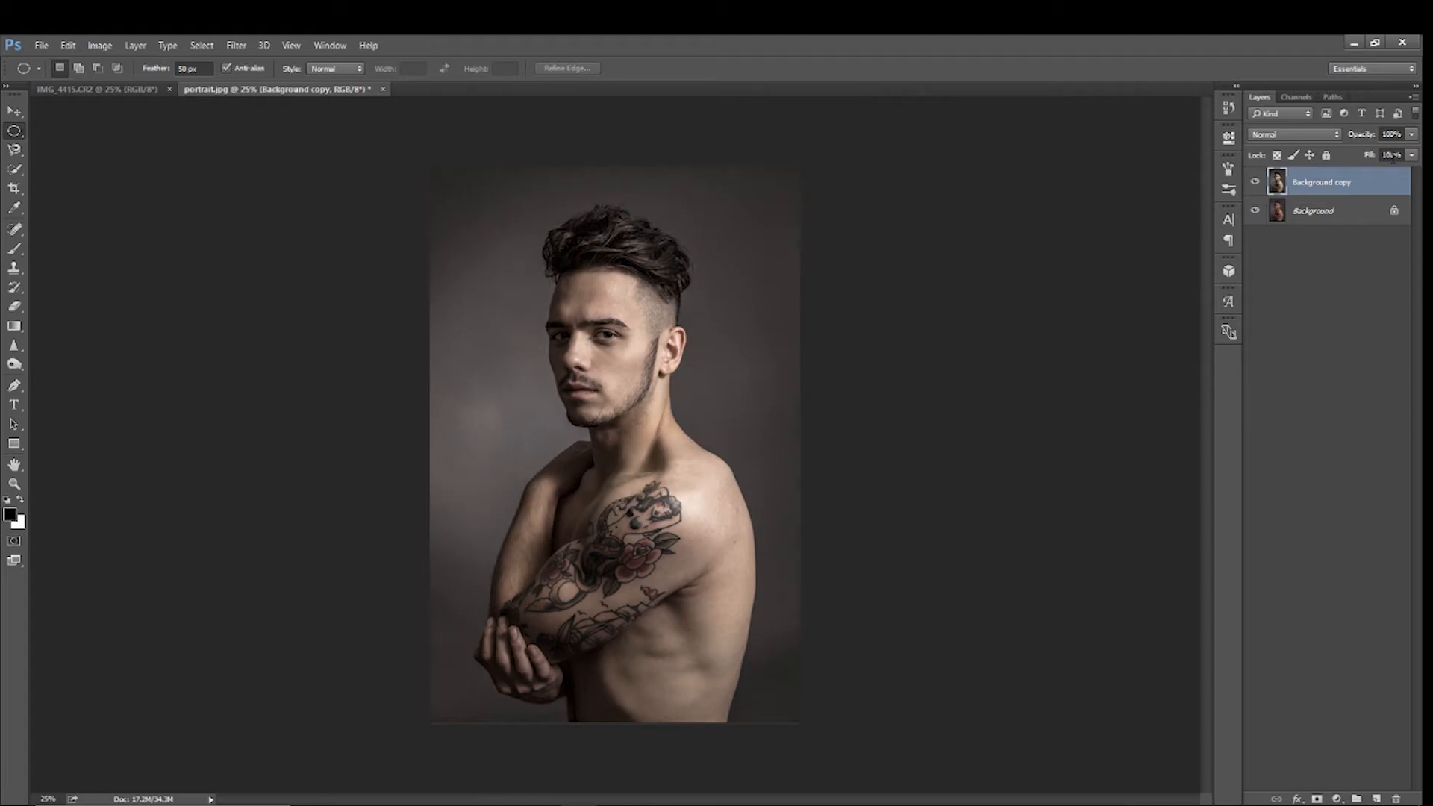
# Duplicate the Background copy layer and apply a High Pass filter with a 4.0 pixel radius to the duplicate
pyautogui.moveTo(1348, 177); pyautogui.dragTo(1378, 797)
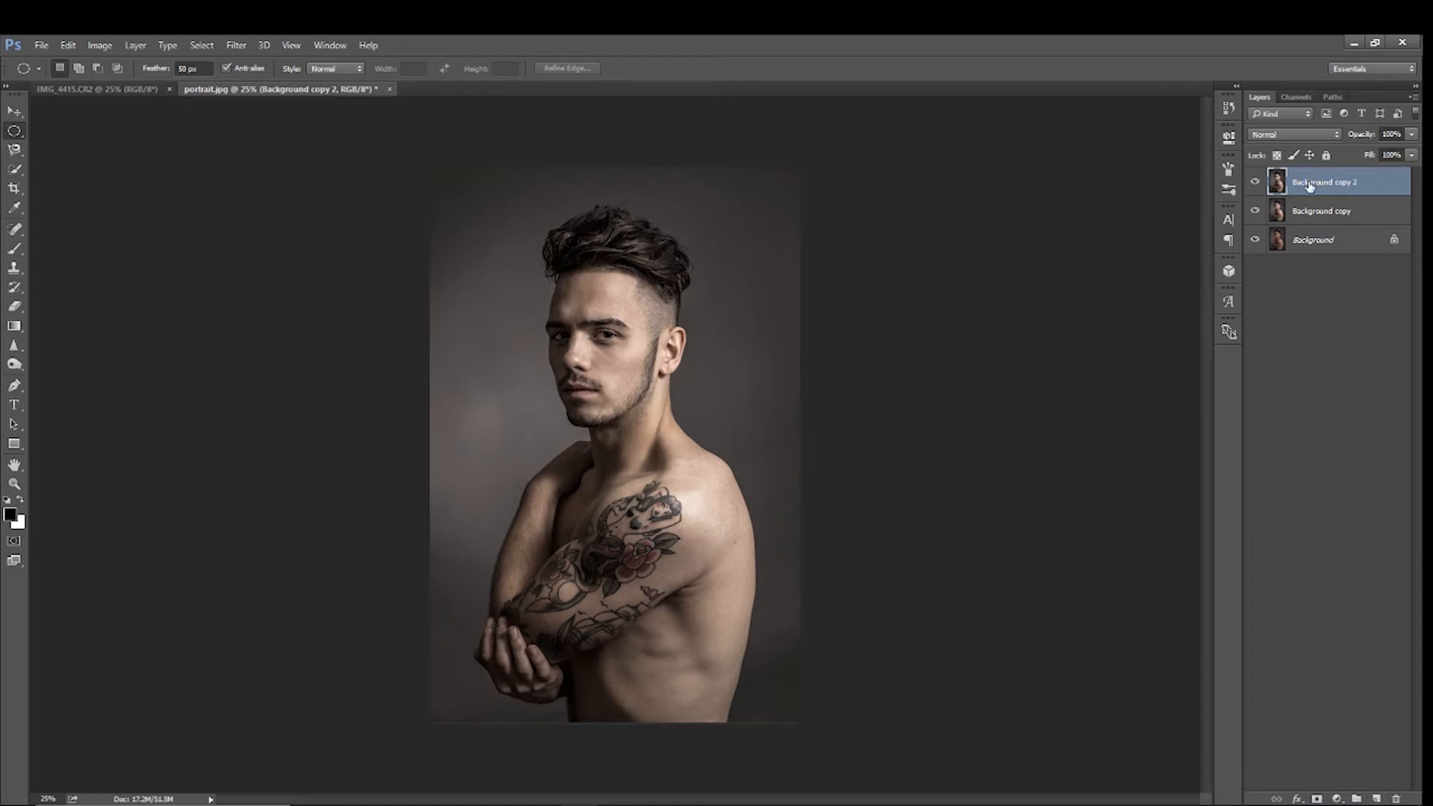
pyautogui.click(236, 45)
pyautogui.moveTo(252, 336)
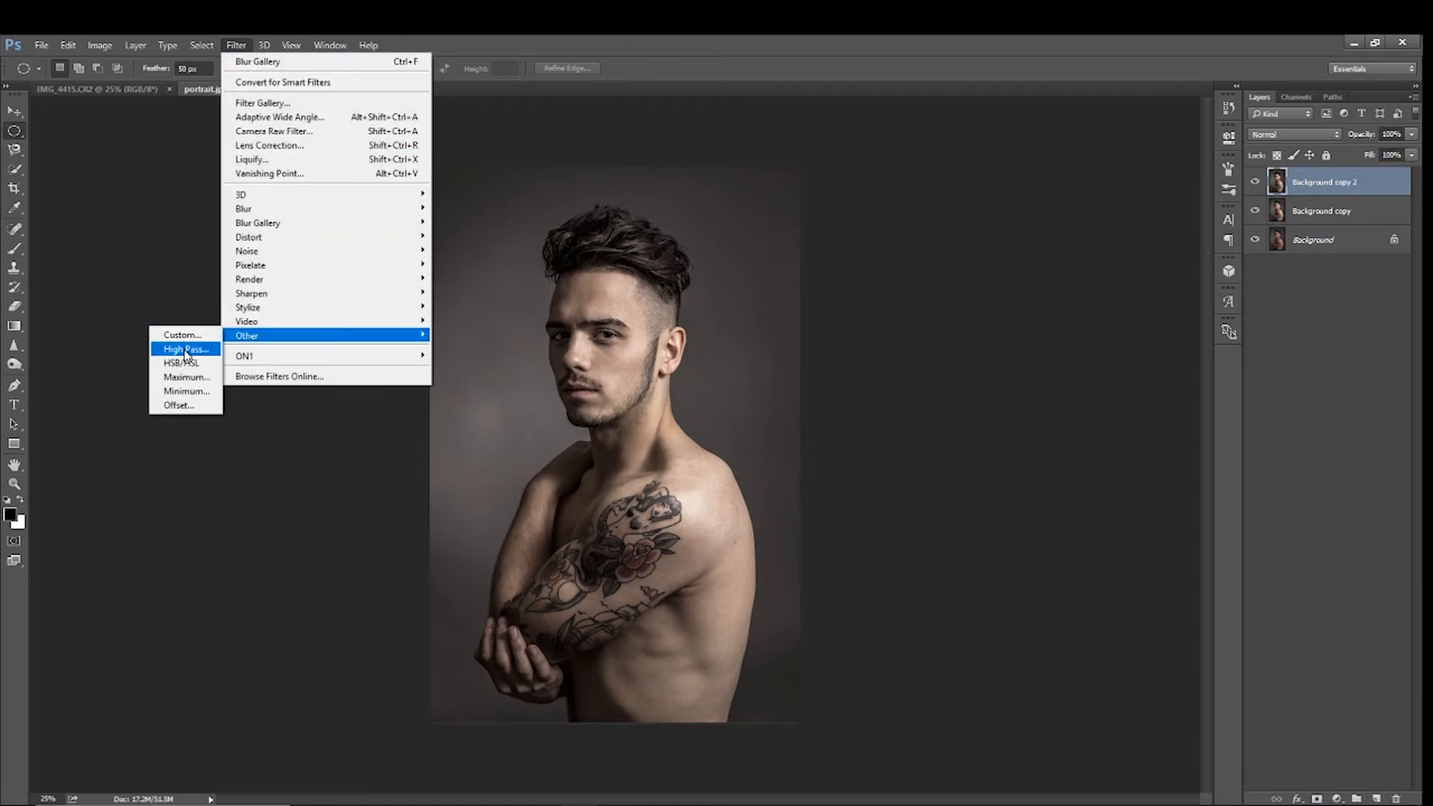
pyautogui.click(186, 349)
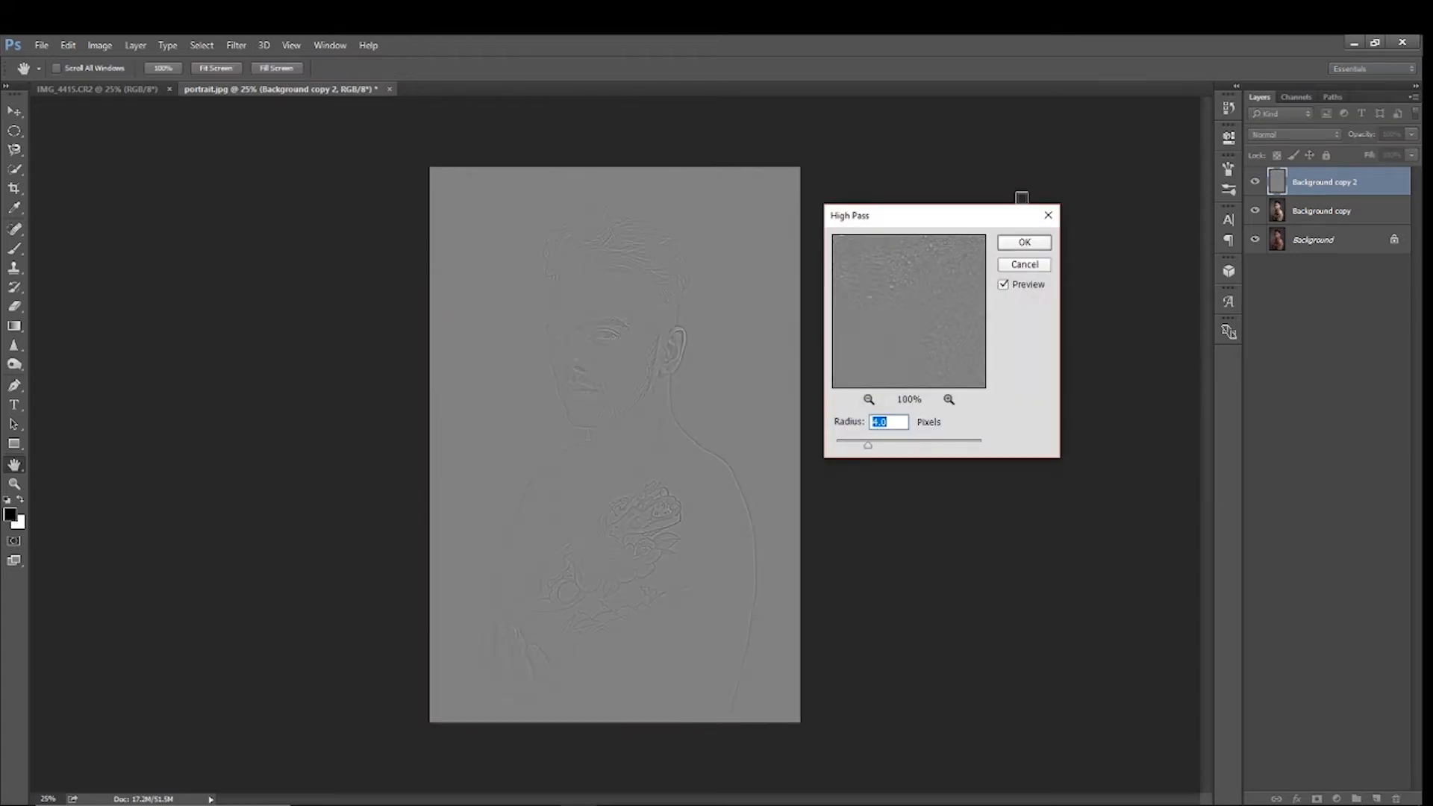
pyautogui.click(1019, 244)
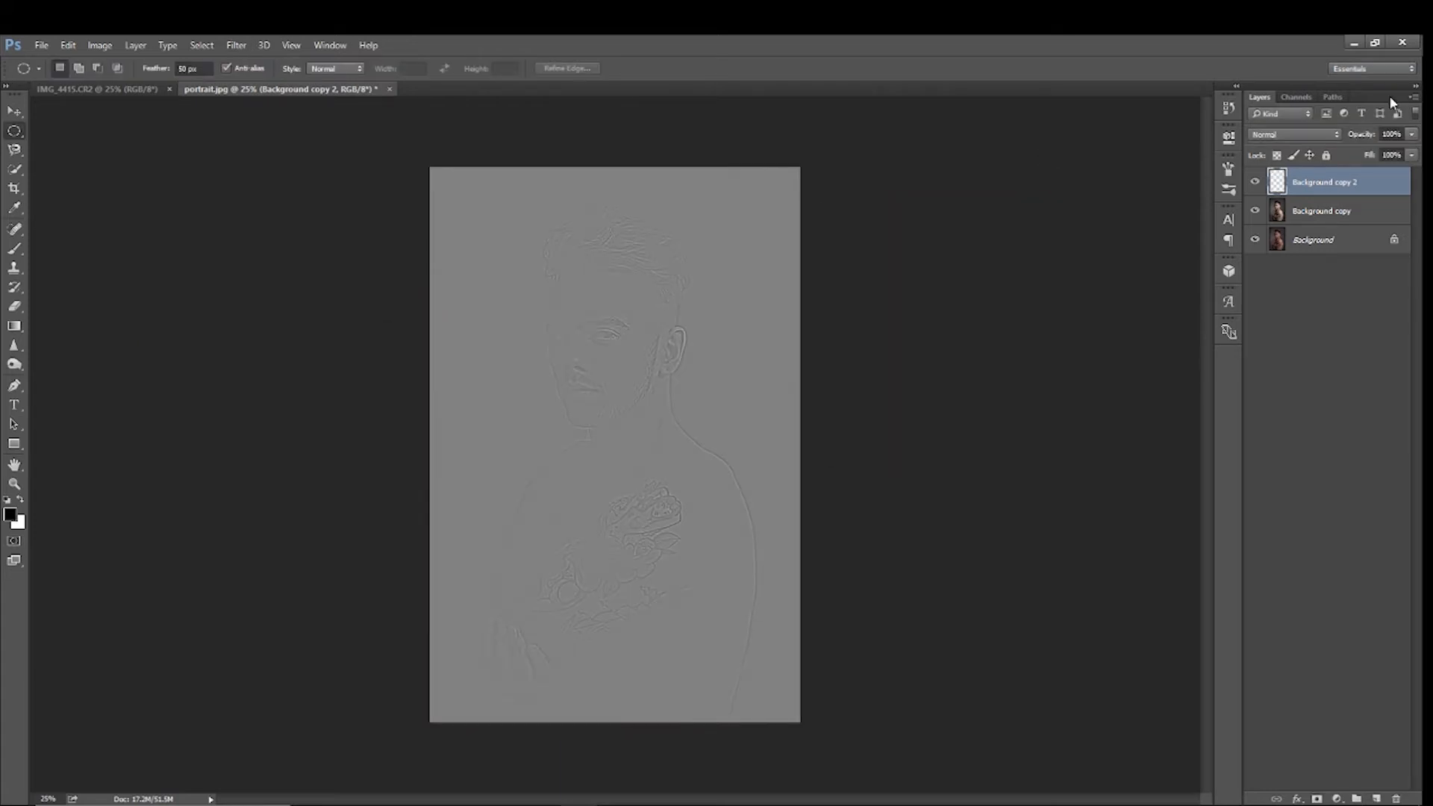
# Set the High Pass layer's blend mode to Overlay and compare the portrait with that layer hidden and shown
pyautogui.click(1333, 135)
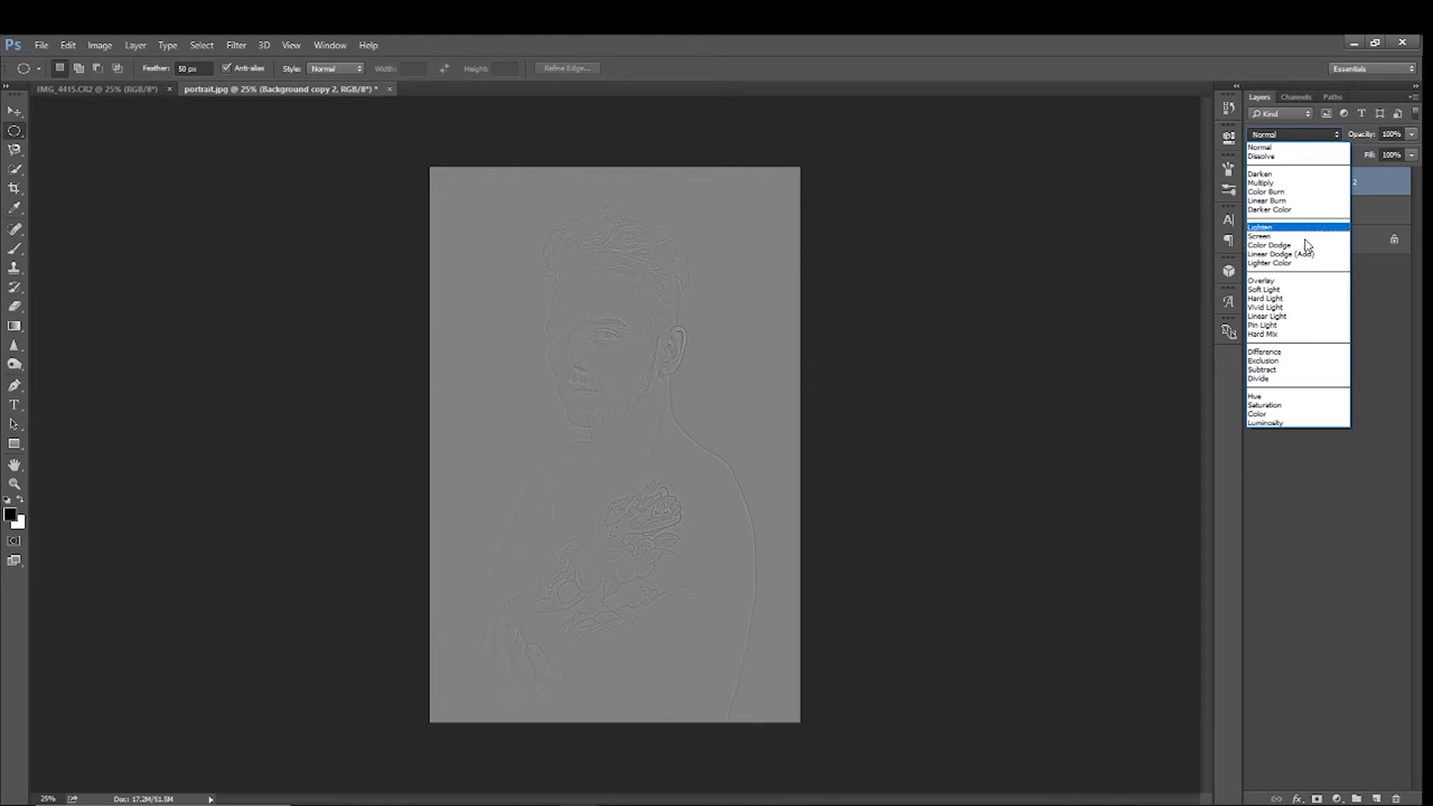
pyautogui.click(1269, 281)
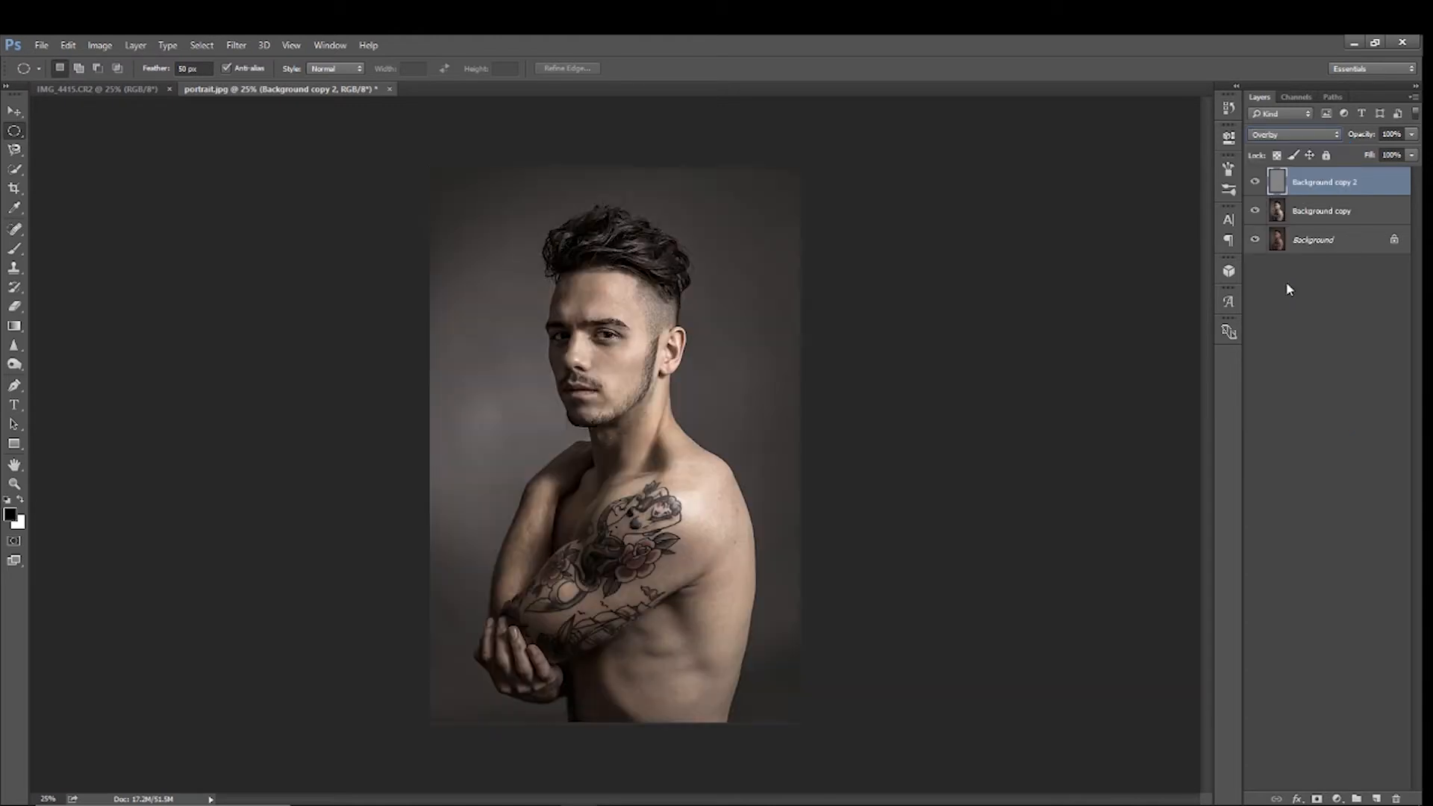
pyautogui.click(1256, 185)
pyautogui.click(1256, 185)
pyautogui.click(1256, 186)
pyautogui.click(1256, 185)
# Merge the High Pass layer with the Background copy layer beneath it
pyautogui.keyDown('shift'); pyautogui.click(1328, 211); pyautogui.keyUp('shift')
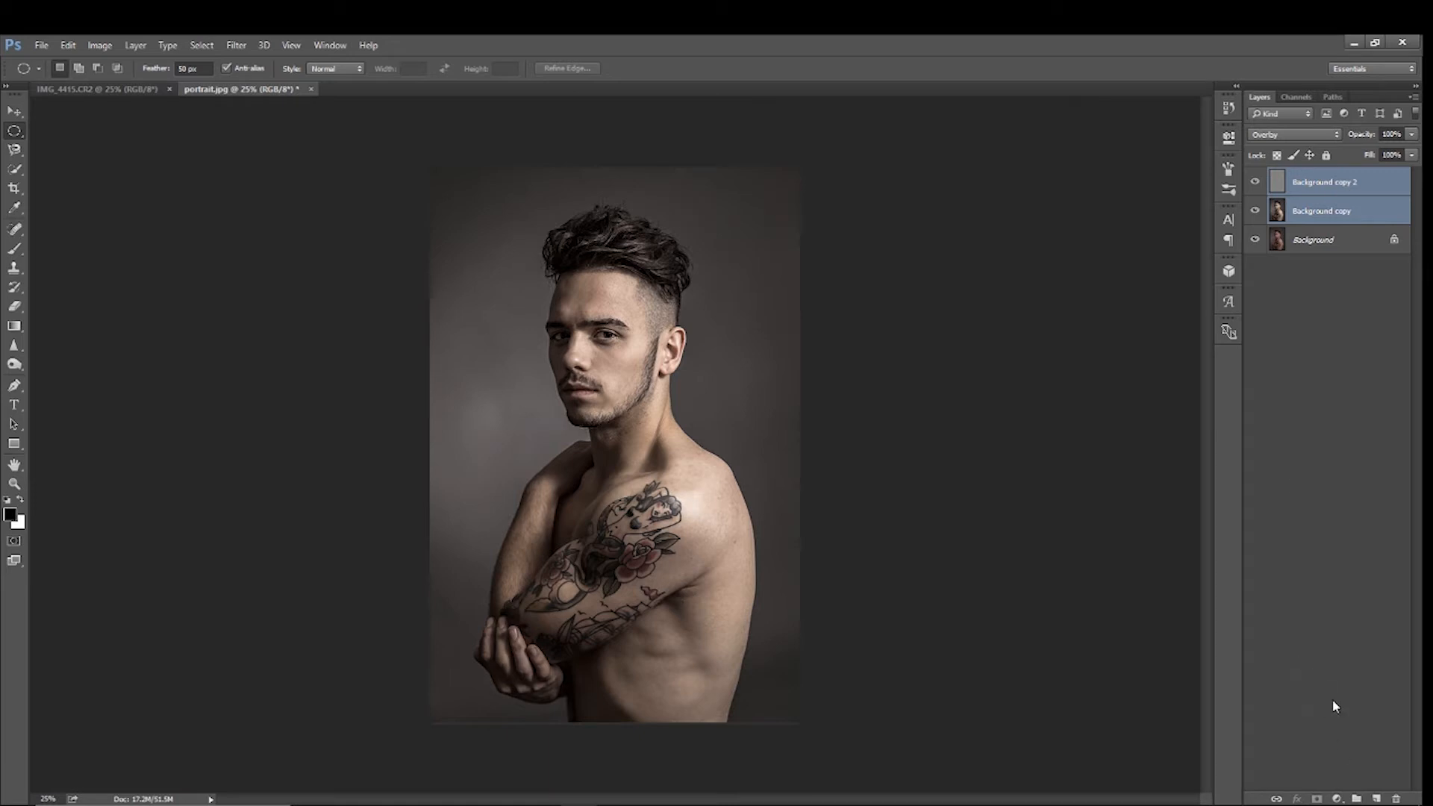
pyautogui.rightClick(1341, 192)
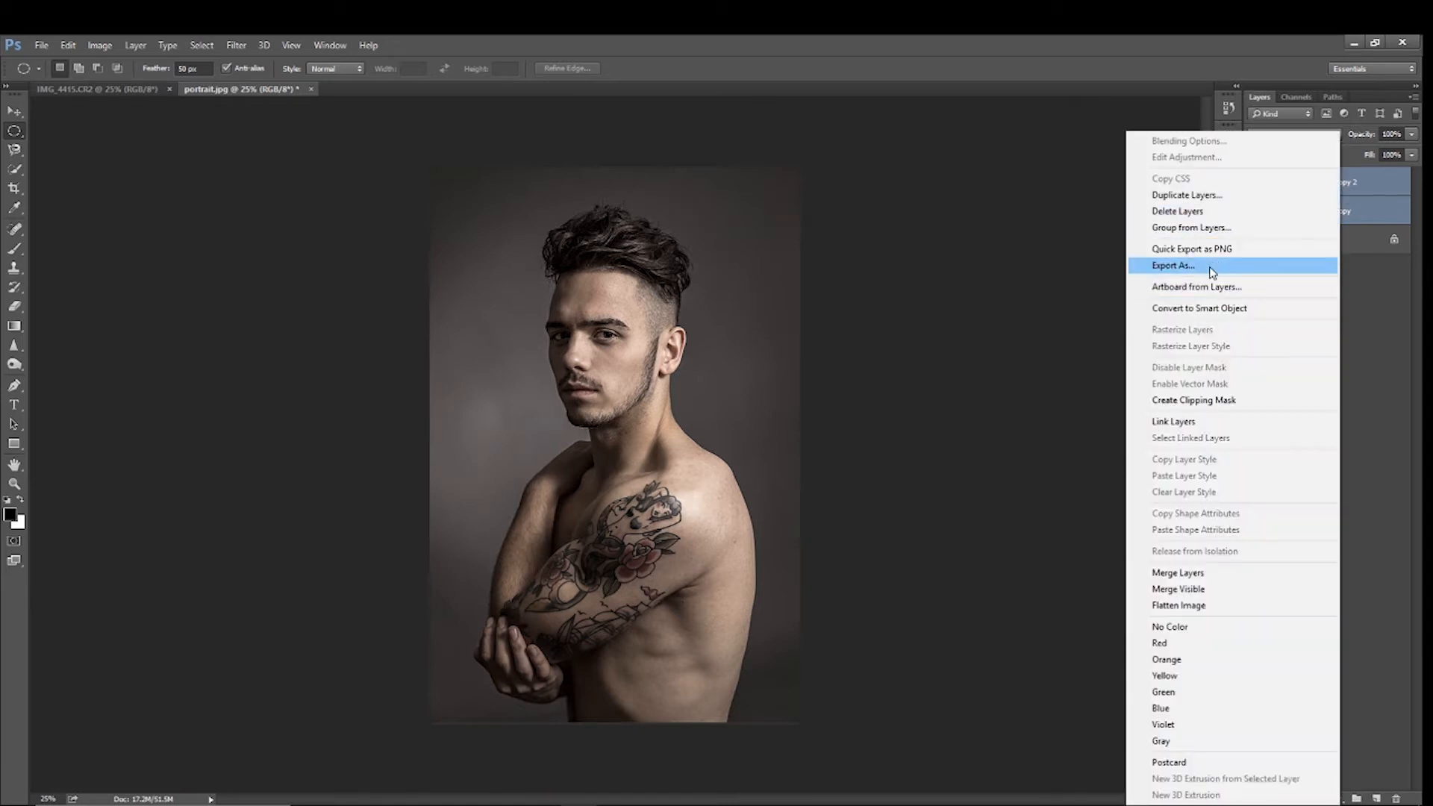
pyautogui.click(1201, 573)
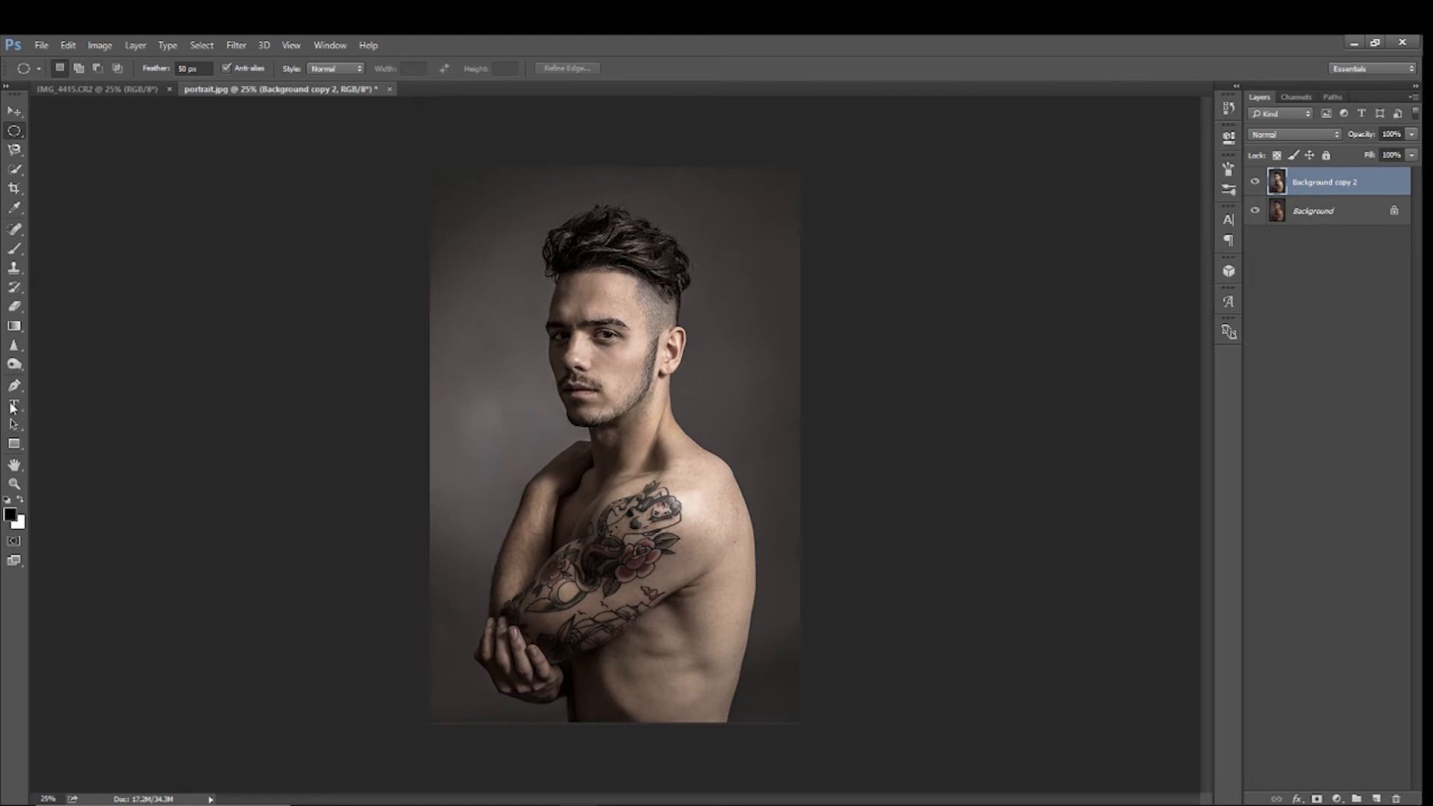
# Brighten the highlights on the shoulder and the hand with the Dodge tool, its range set to Highlights
pyautogui.click(15, 365)
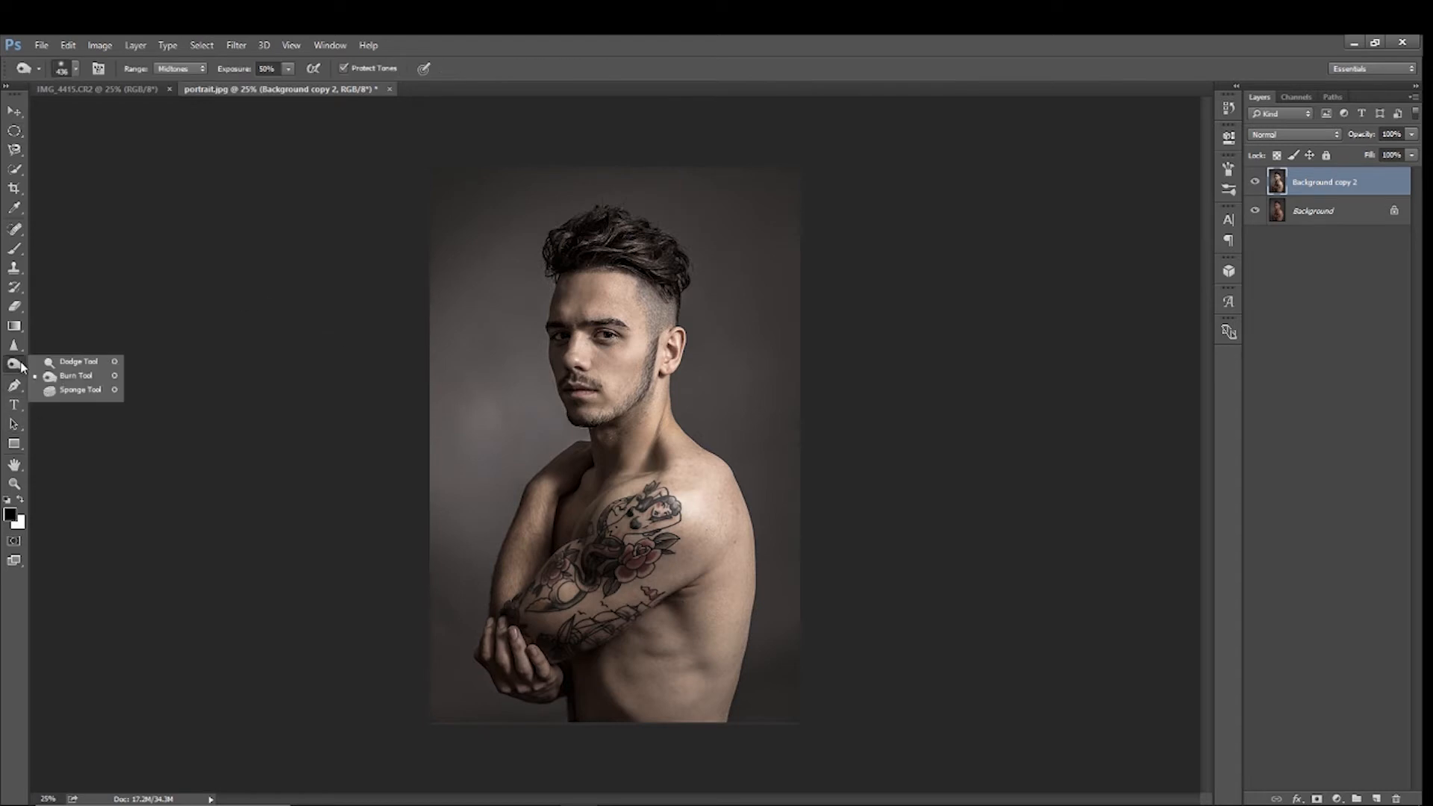
pyautogui.click(72, 364)
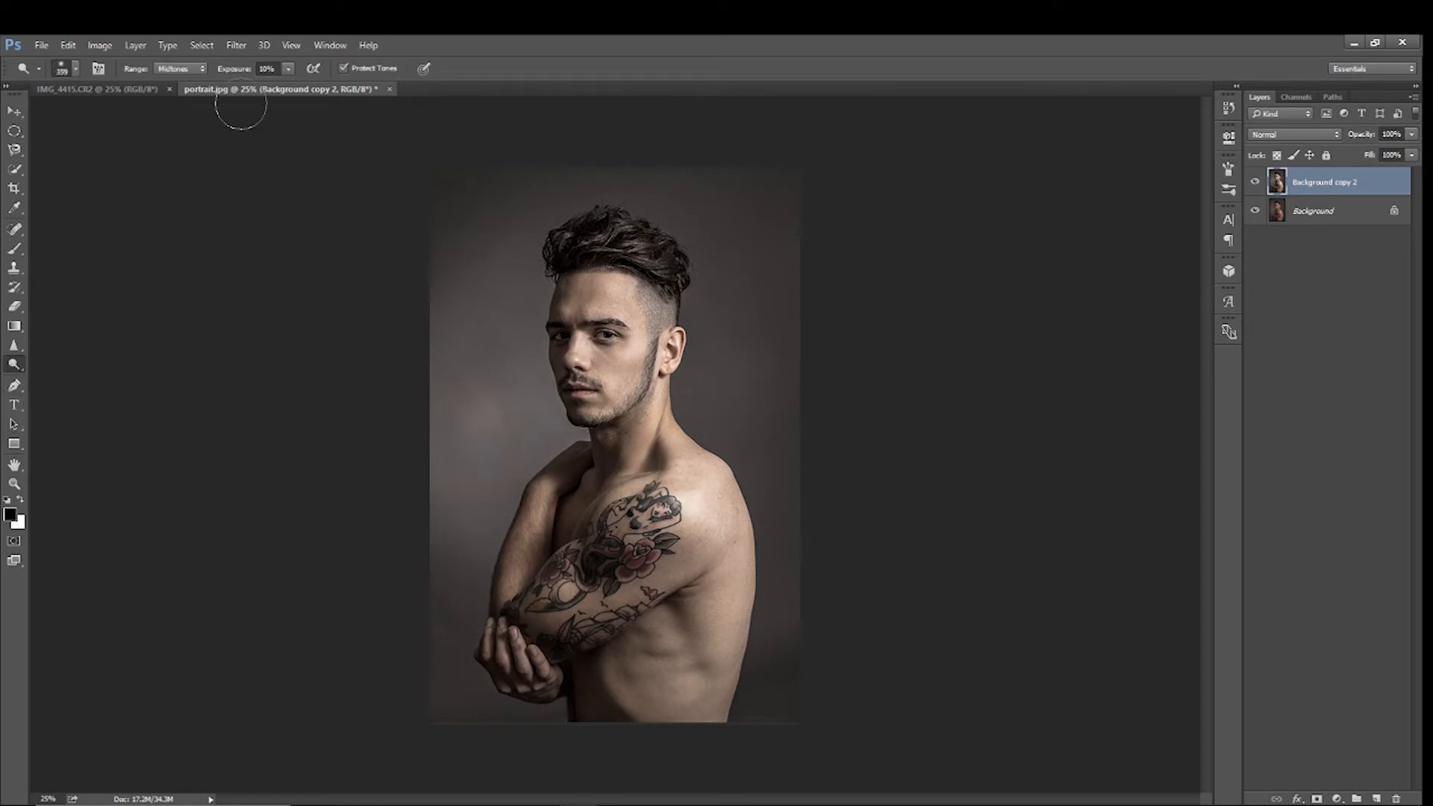
pyautogui.click(75, 69)
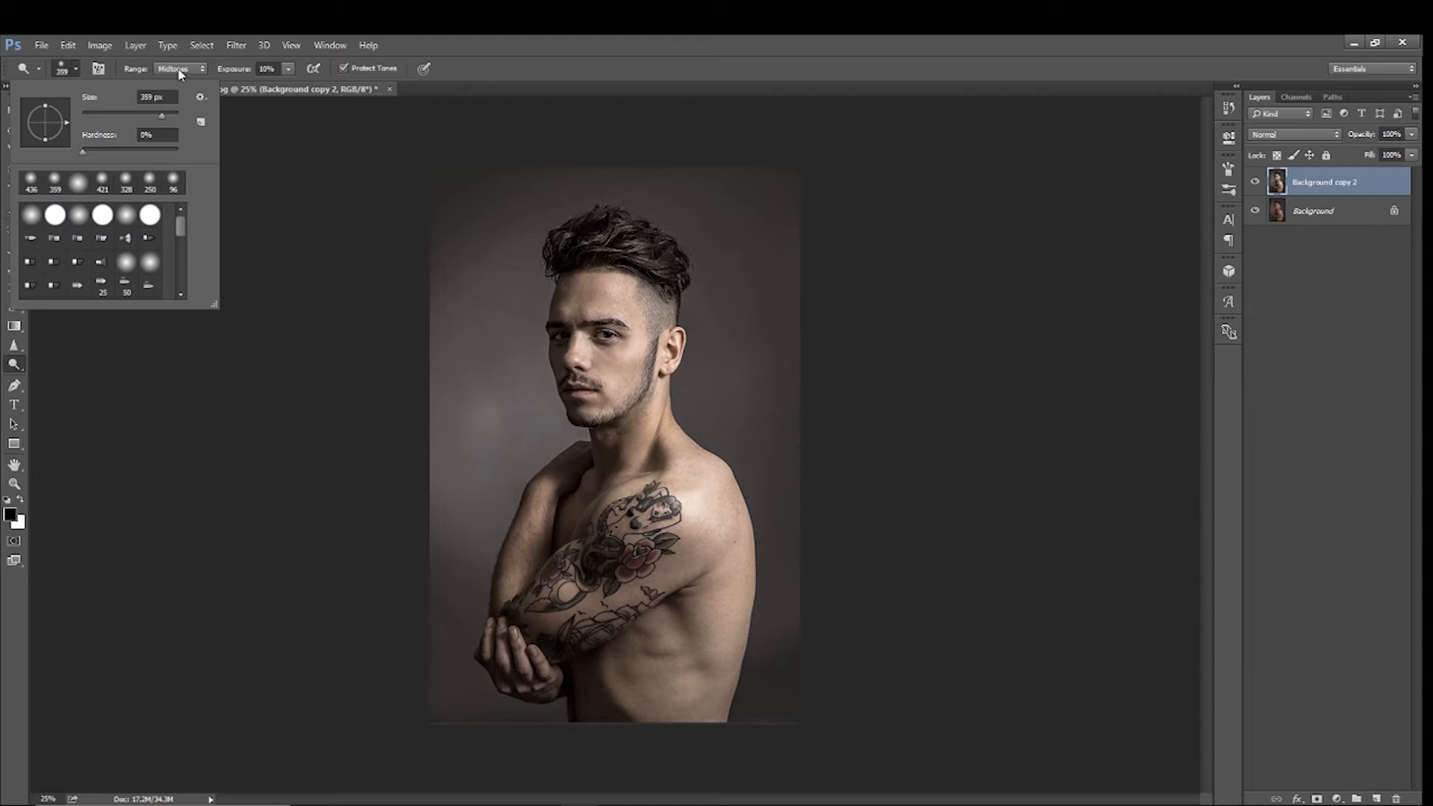
pyautogui.click(203, 69)
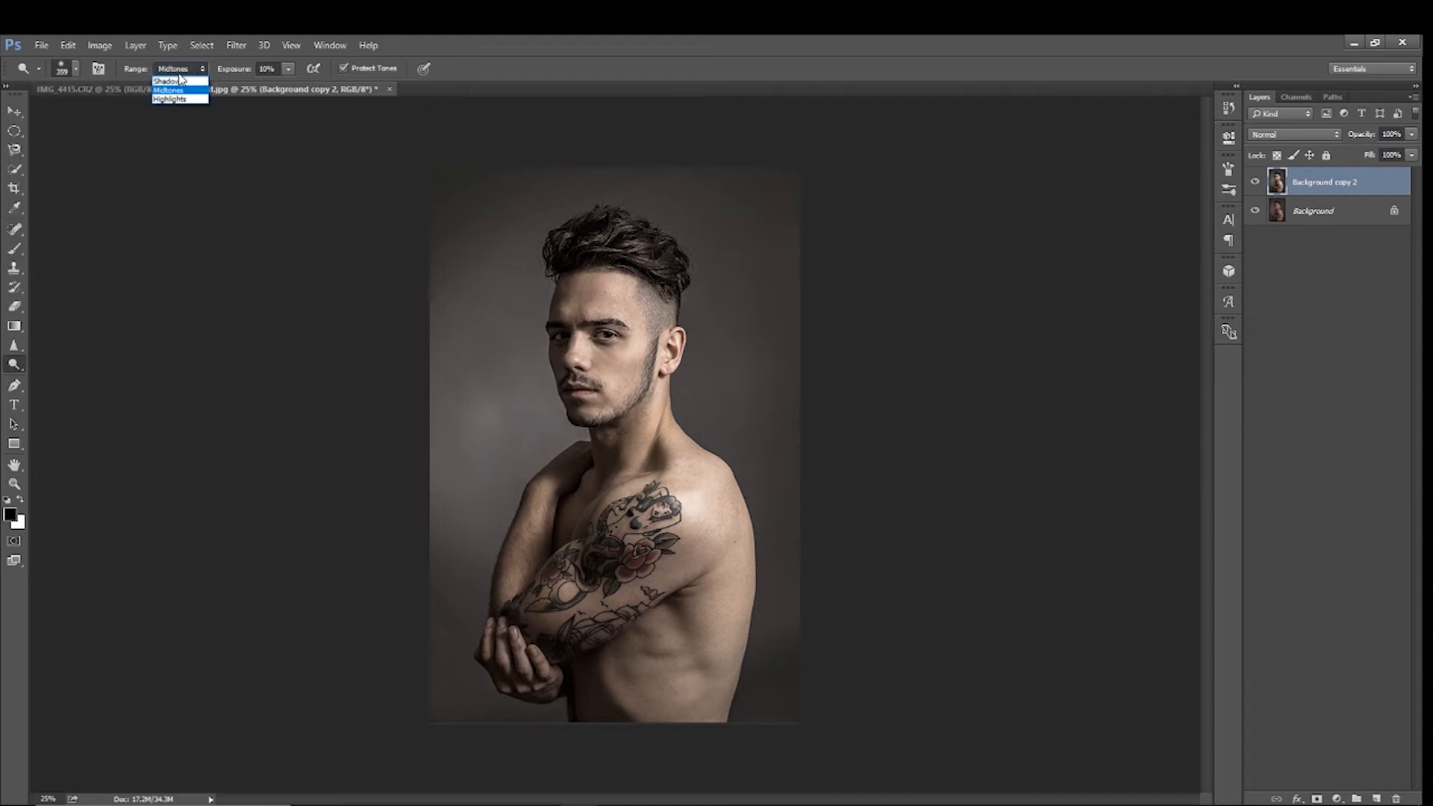
pyautogui.click(171, 100)
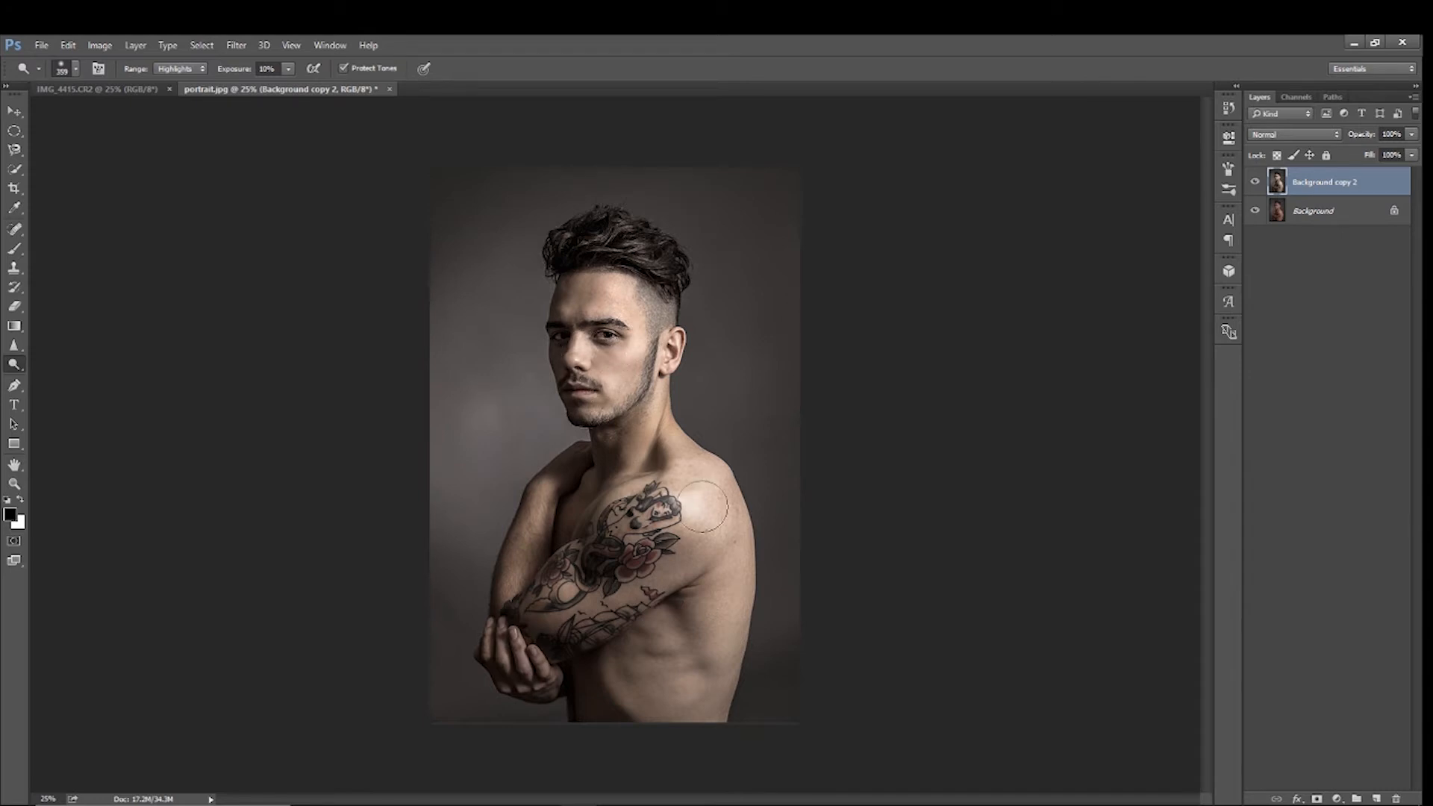
pyautogui.moveTo(688, 501)
pyautogui.mouseDown()
pyautogui.moveTo(707, 533)
pyautogui.moveTo(701, 486)
pyautogui.mouseUp()
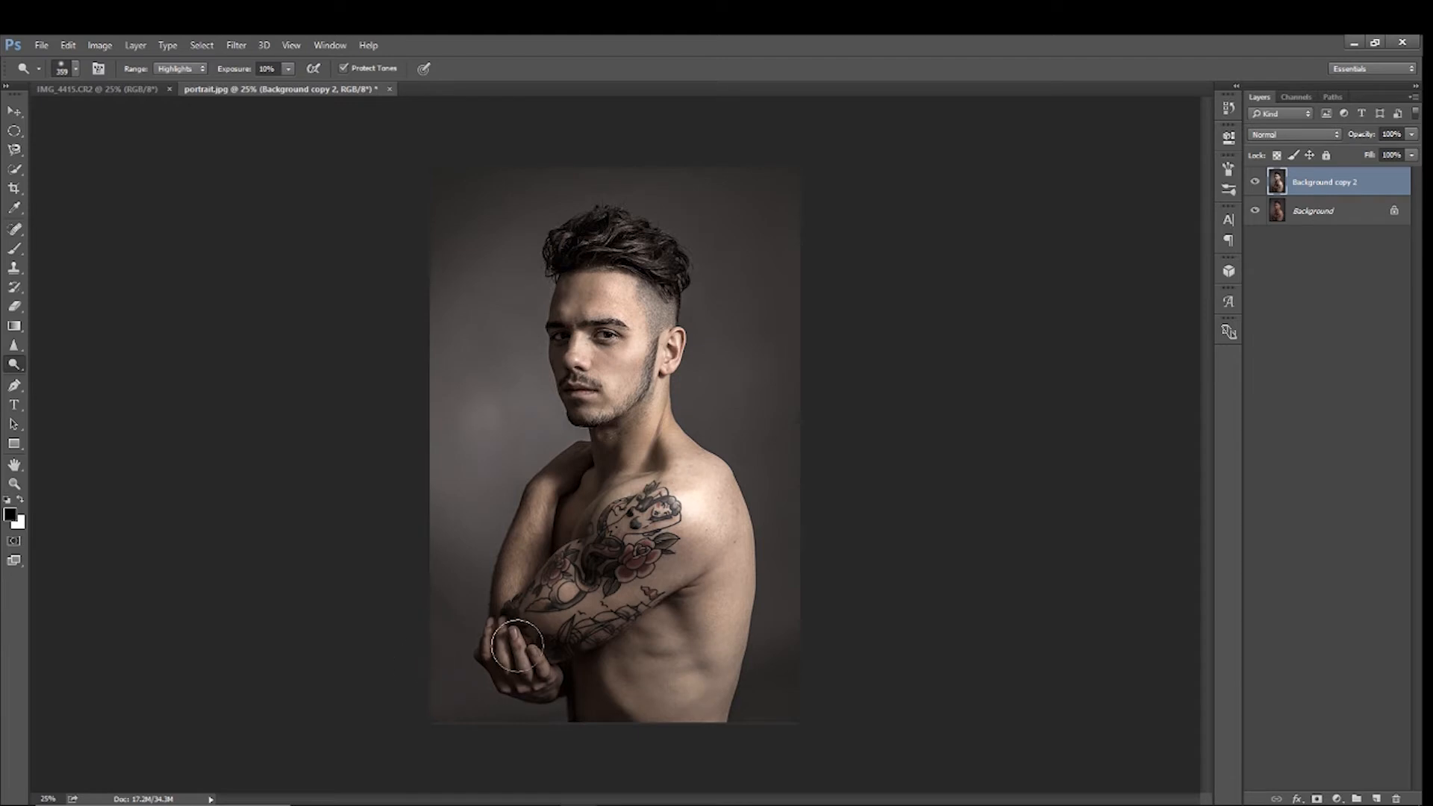
pyautogui.moveTo(531, 669)
pyautogui.mouseDown()
pyautogui.moveTo(516, 654)
pyautogui.moveTo(546, 620)
pyautogui.moveTo(514, 640)
pyautogui.mouseUp()
pyautogui.click(707, 504)
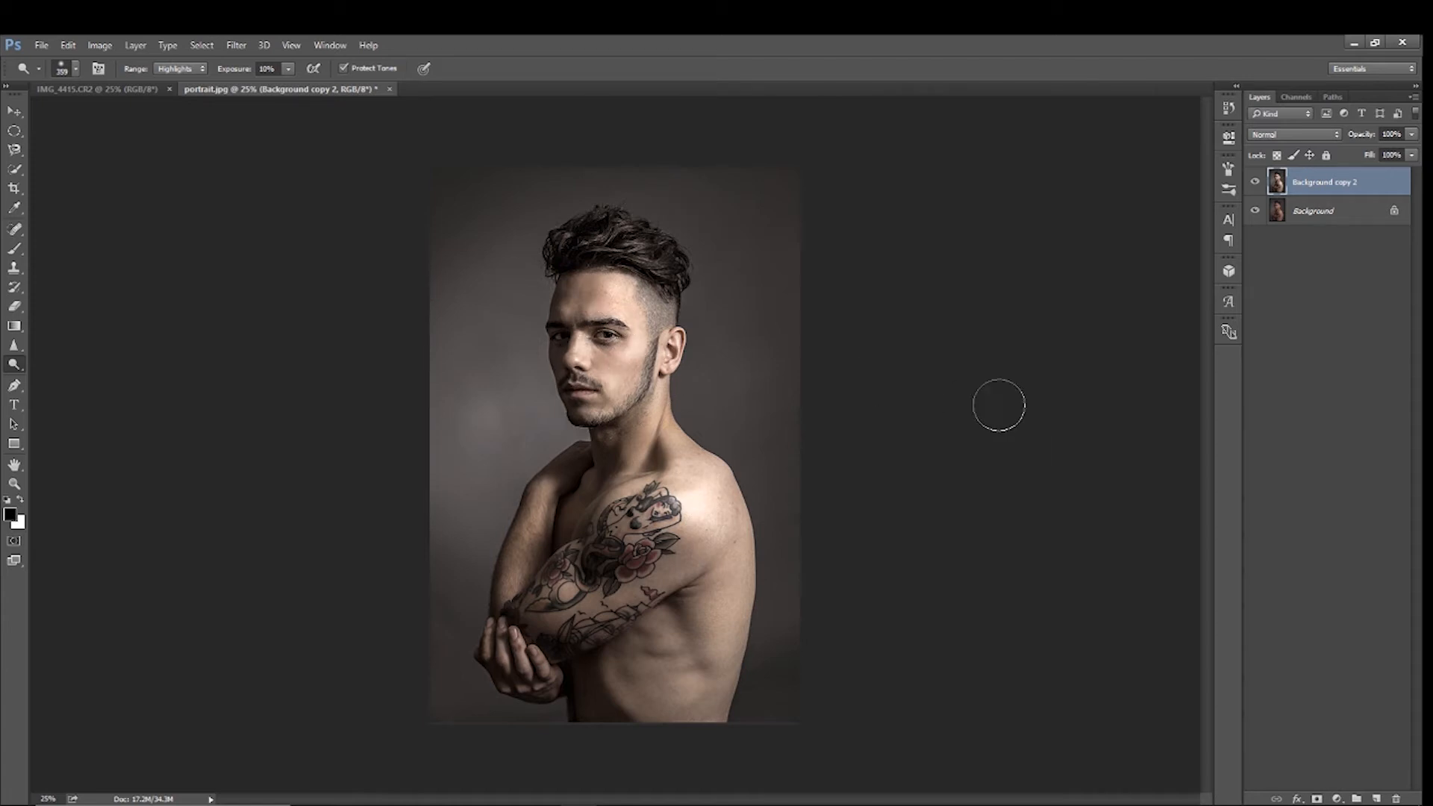
# Set the Dodge tool's range to Midtones
pyautogui.click(199, 69)
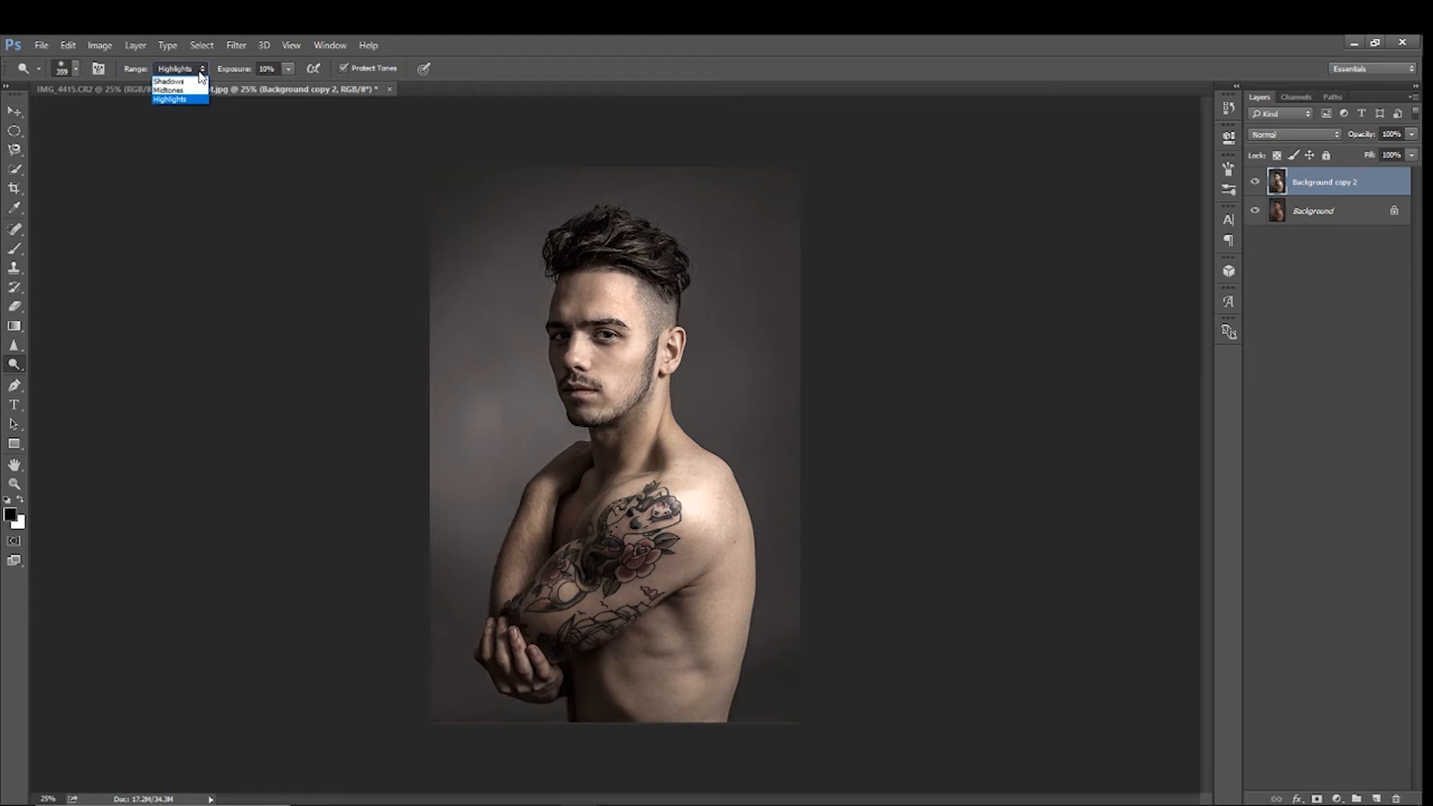
pyautogui.click(190, 90)
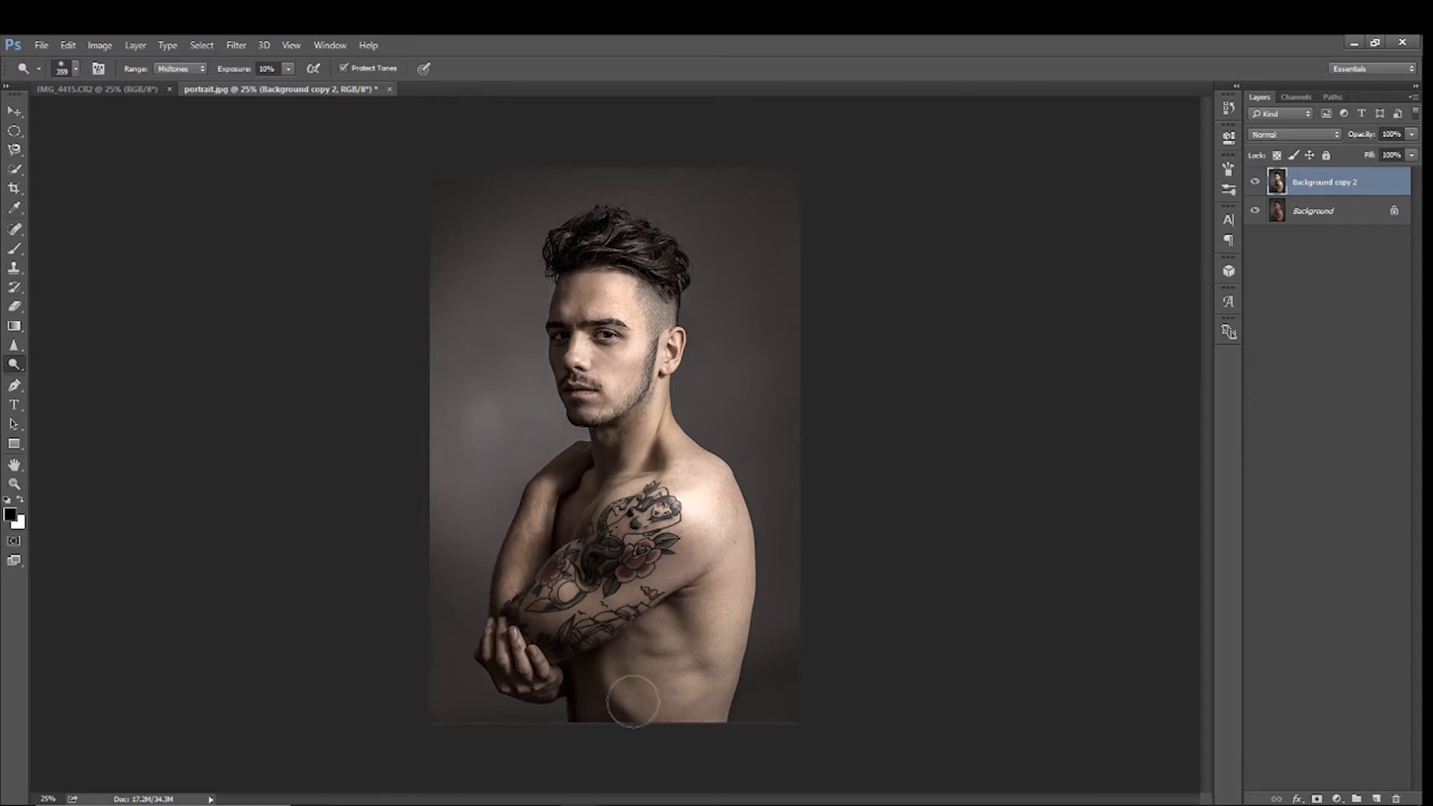
# Switch to the Burn tool with its range set to Shadows and its exposure to 17%
pyautogui.rightClick(14, 364)
pyautogui.click(63, 378)
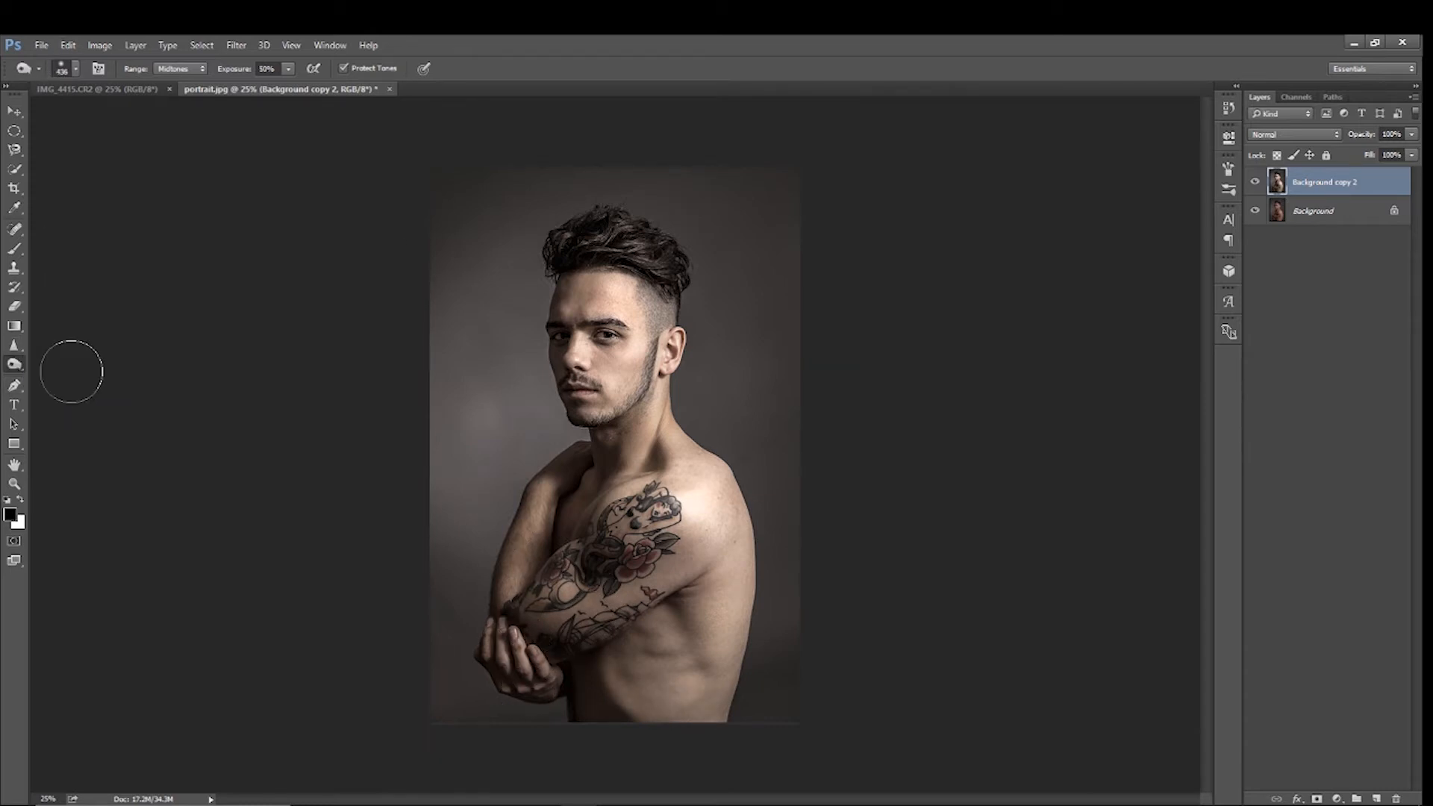
pyautogui.click(75, 69)
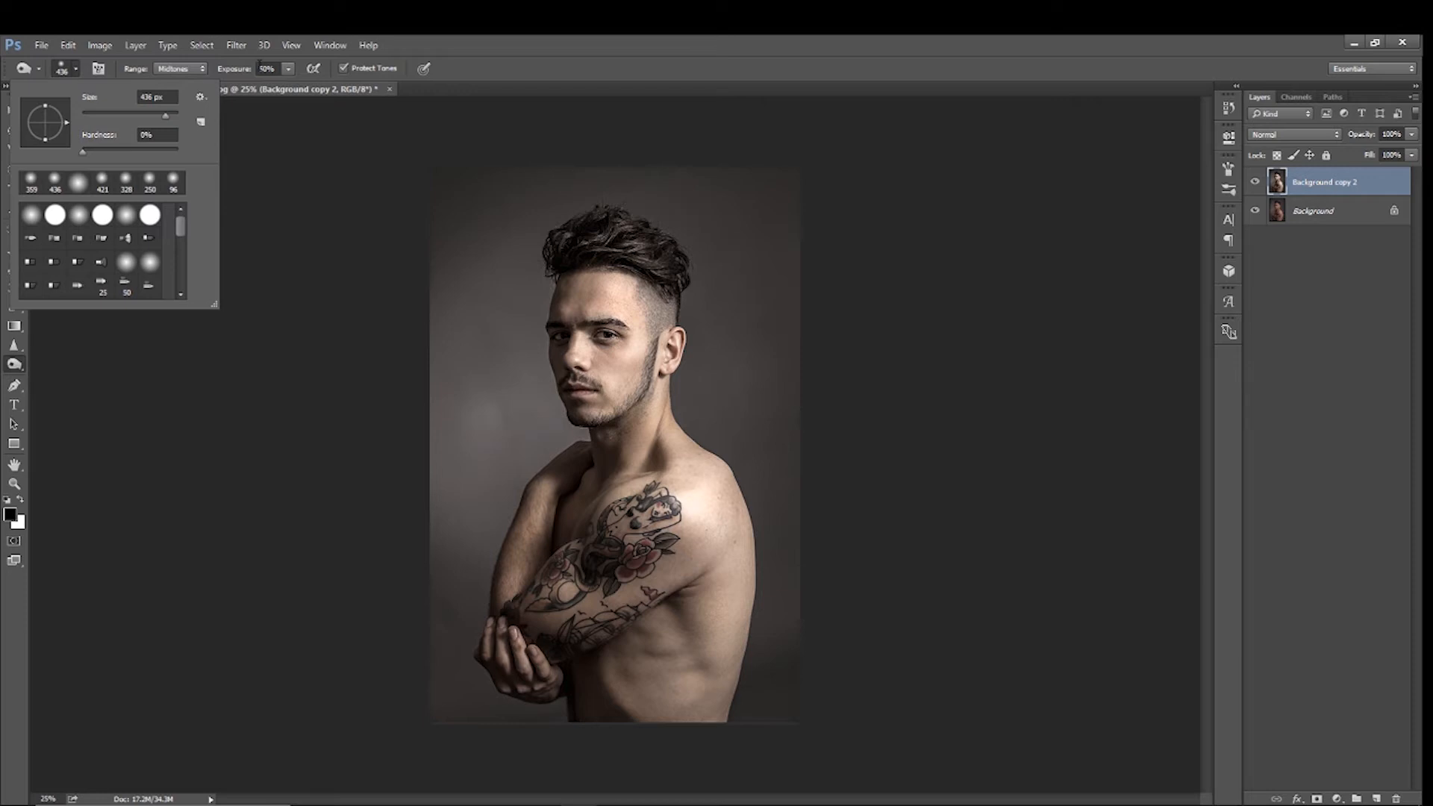
pyautogui.click(177, 90)
pyautogui.click(188, 71)
pyautogui.click(174, 89)
pyautogui.click(177, 70)
pyautogui.click(173, 81)
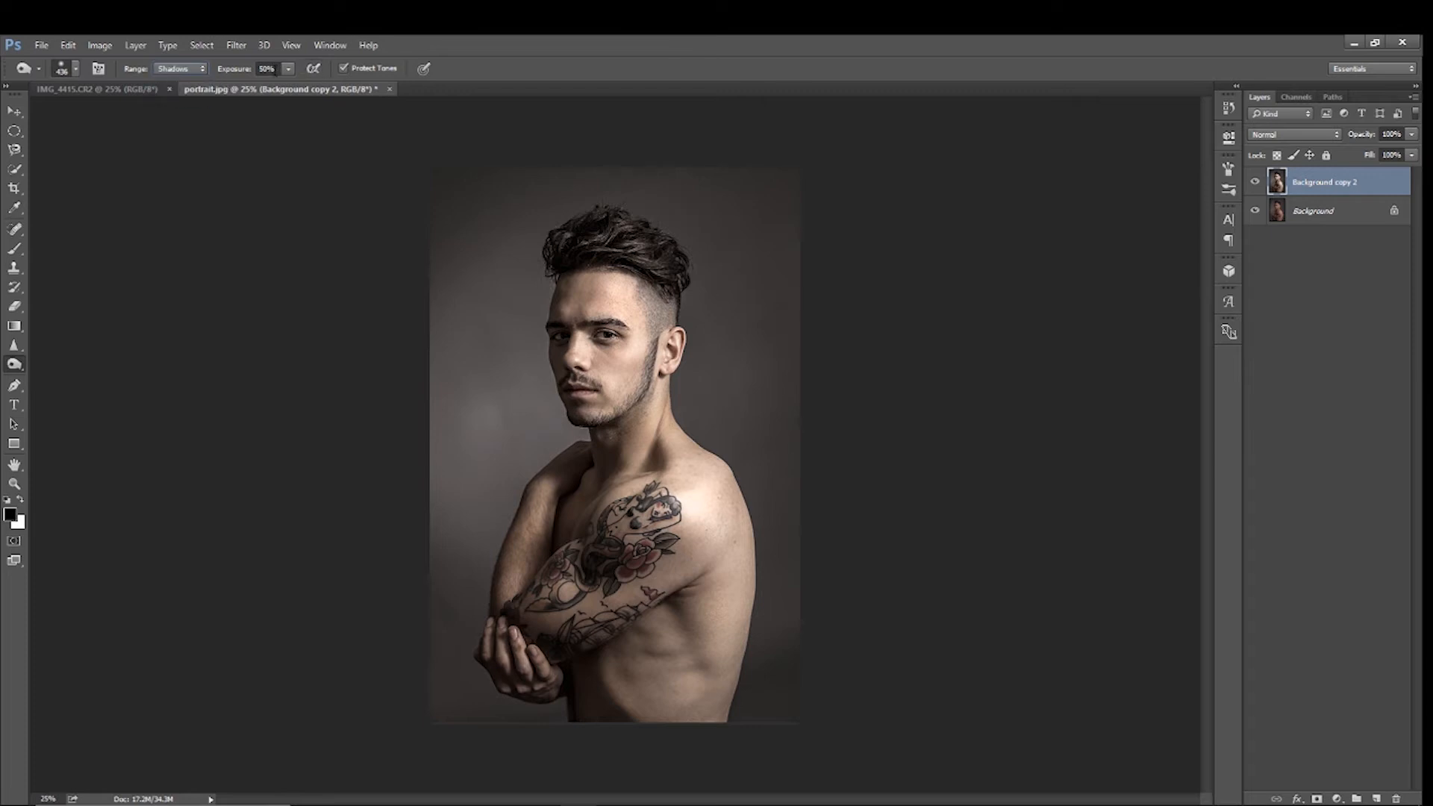
pyautogui.moveTo(276, 86); pyautogui.dragTo(263, 86)
# Open the Shadows/Highlights adjustment and set the shadows to amount 15%, tone 20% and radius 25 px
pyautogui.click(112, 47)
pyautogui.moveTo(116, 85)
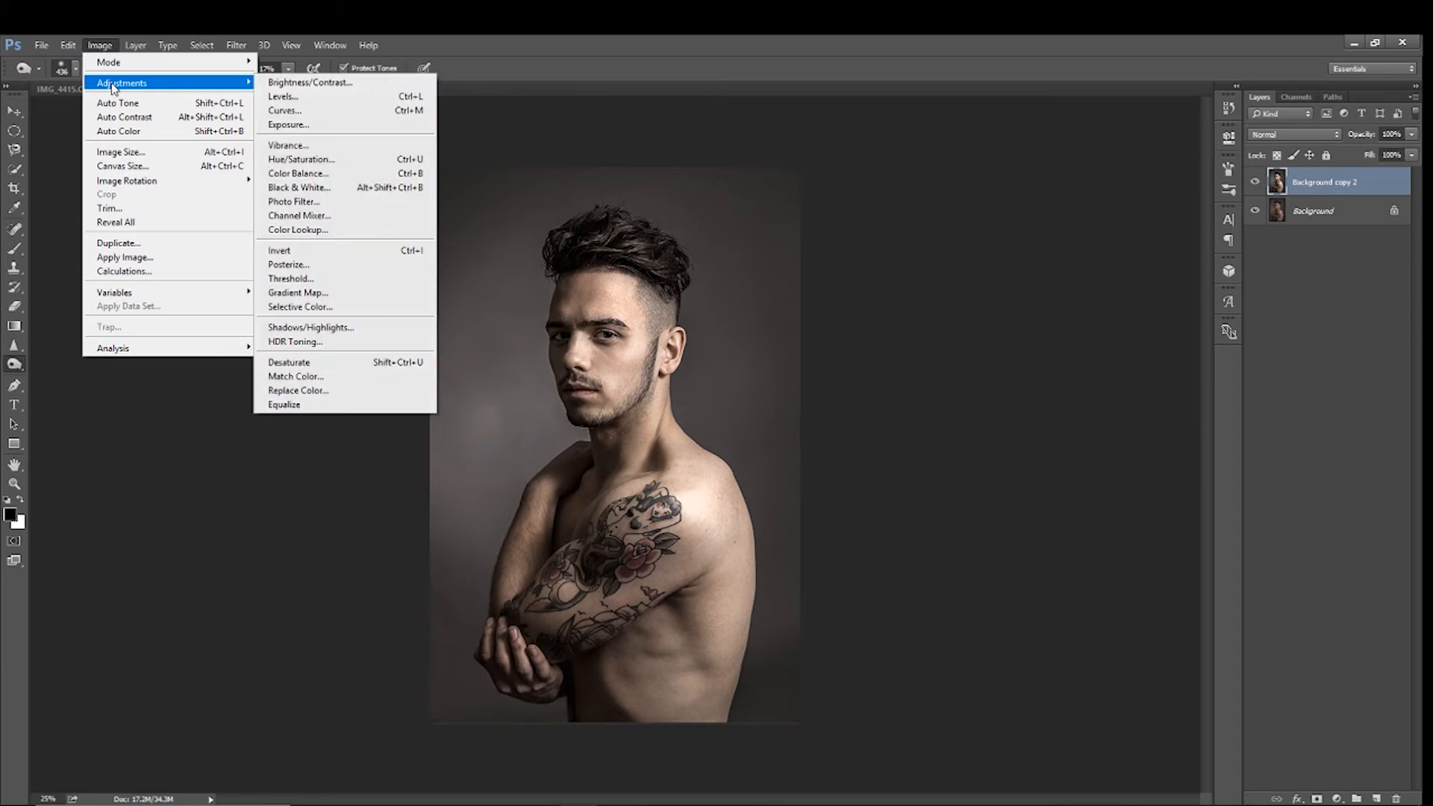
pyautogui.click(332, 328)
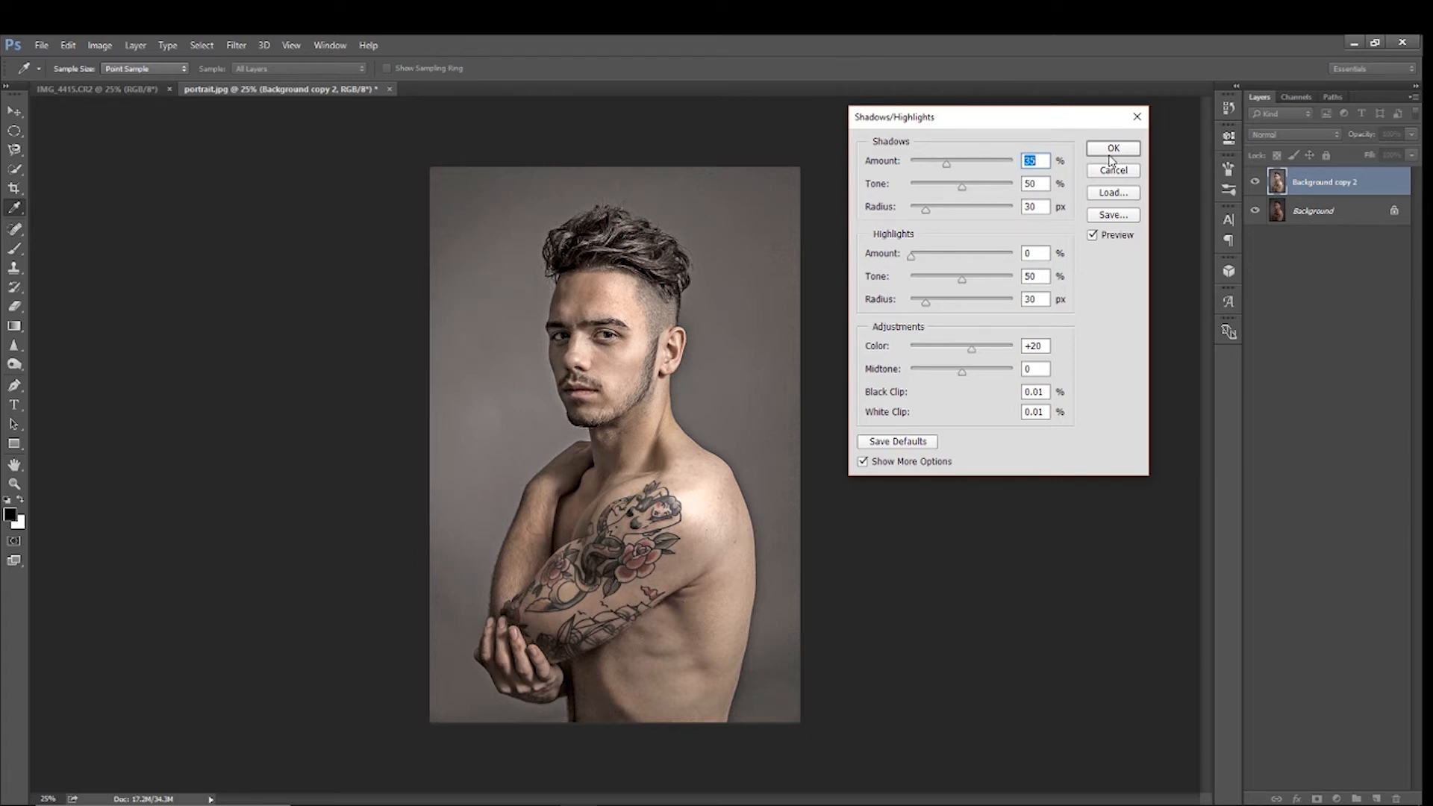
pyautogui.write('15')
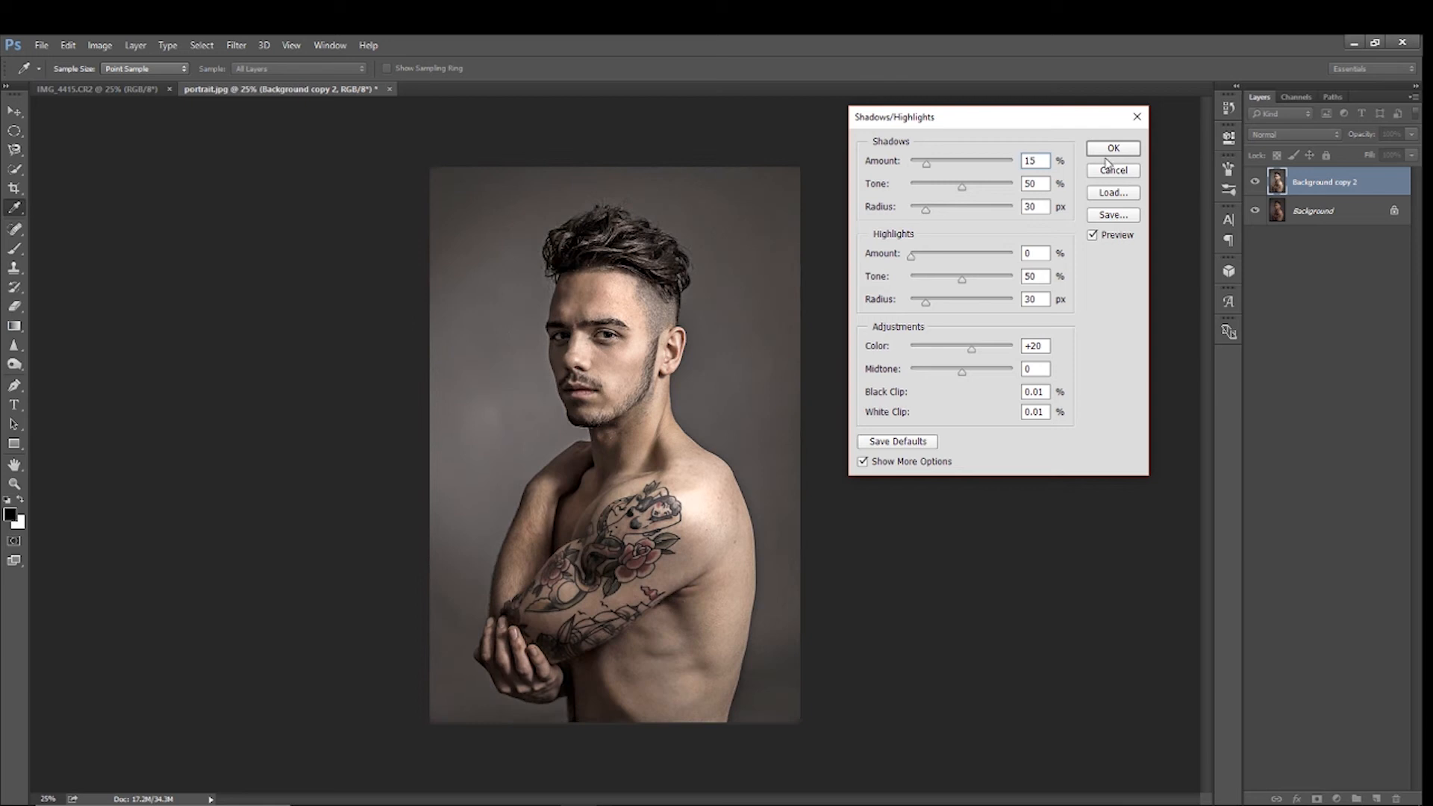
pyautogui.press('Tab')
pyautogui.write('4')
pyautogui.write('20')
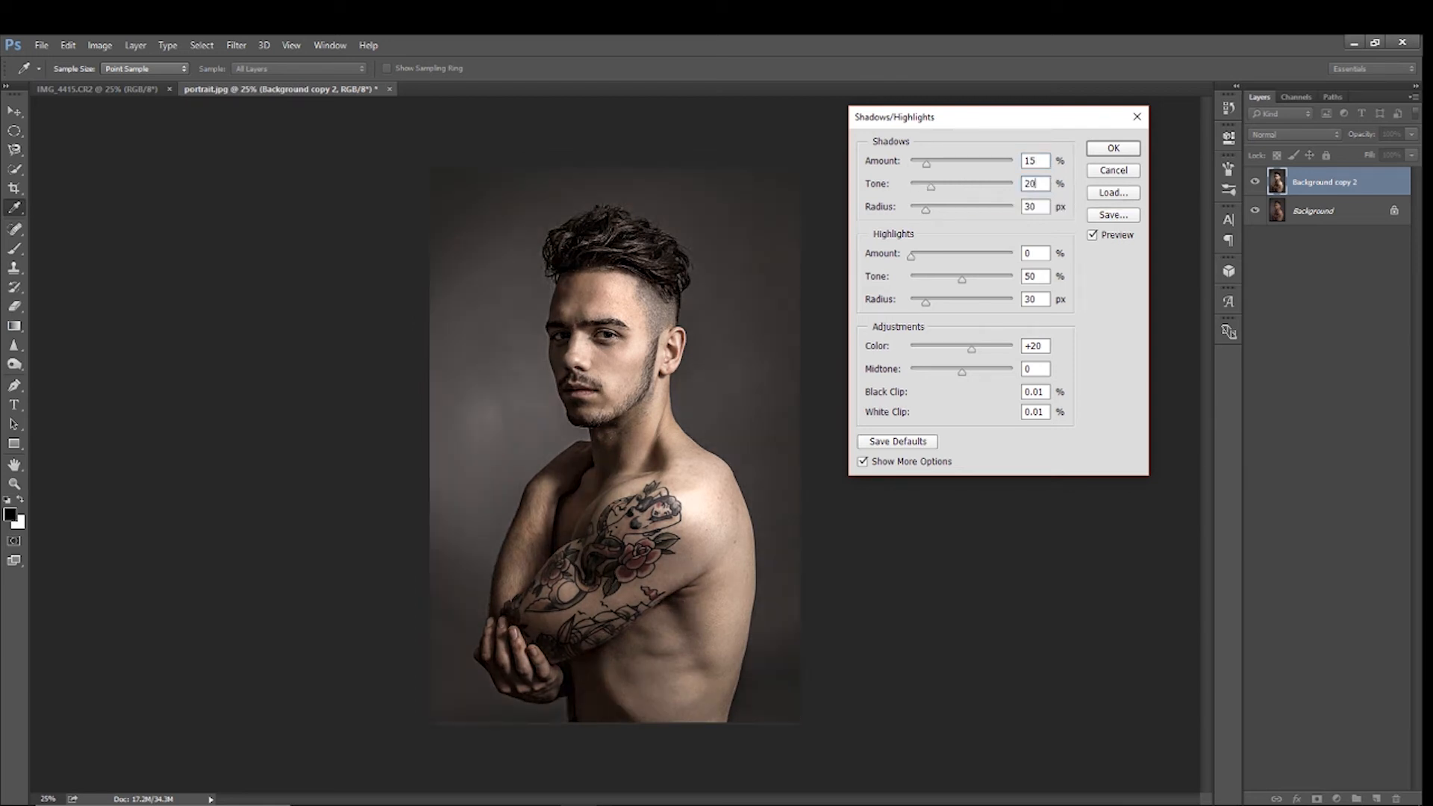
pyautogui.press('Tab')
pyautogui.write('25')
# Set the highlights in the Shadows/Highlights adjustment to amount 15%, tone 40% and radius 20 px
pyautogui.click(1031, 254)
pyautogui.write('15')
pyautogui.click(1044, 277)
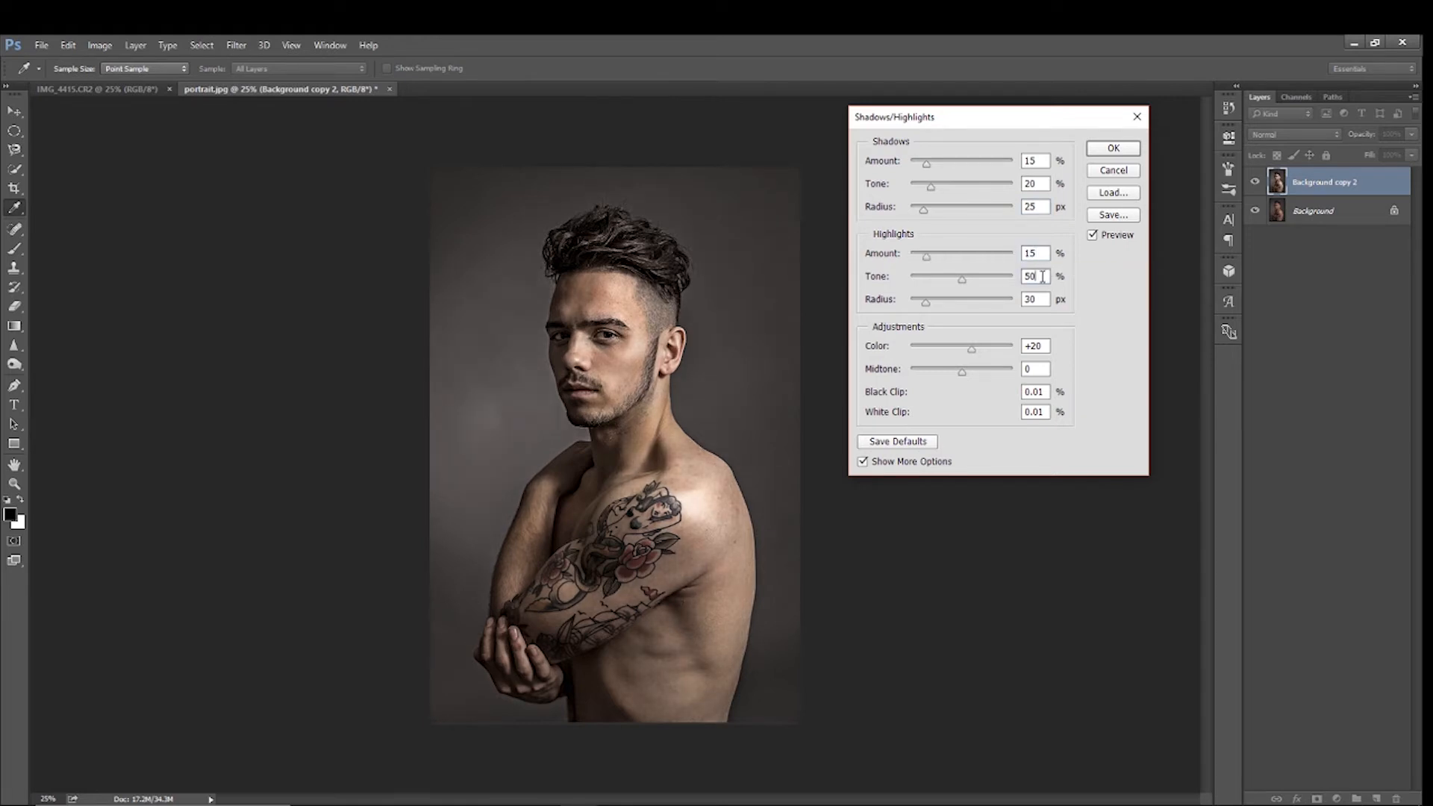
pyautogui.doubleClick(1043, 277)
pyautogui.write('40')
pyautogui.click(1037, 299)
pyautogui.doubleClick(1037, 299)
pyautogui.write('20')
# Set the Shadows/Highlights color to 0 and midtone to +15, and apply the adjustment
pyautogui.doubleClick(1042, 348)
pyautogui.write('0')
pyautogui.press('Tab')
pyautogui.write('15')
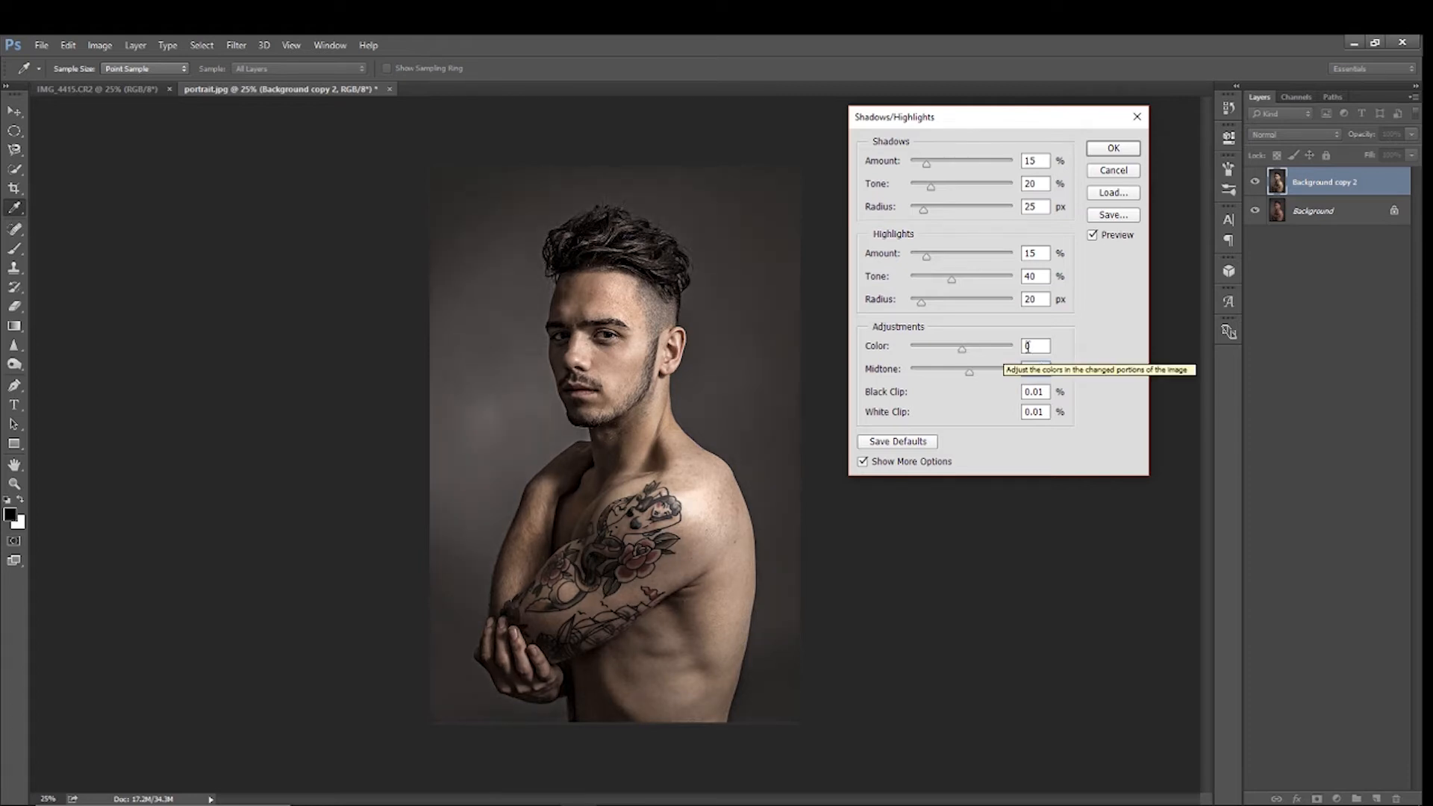
pyautogui.click(1096, 153)
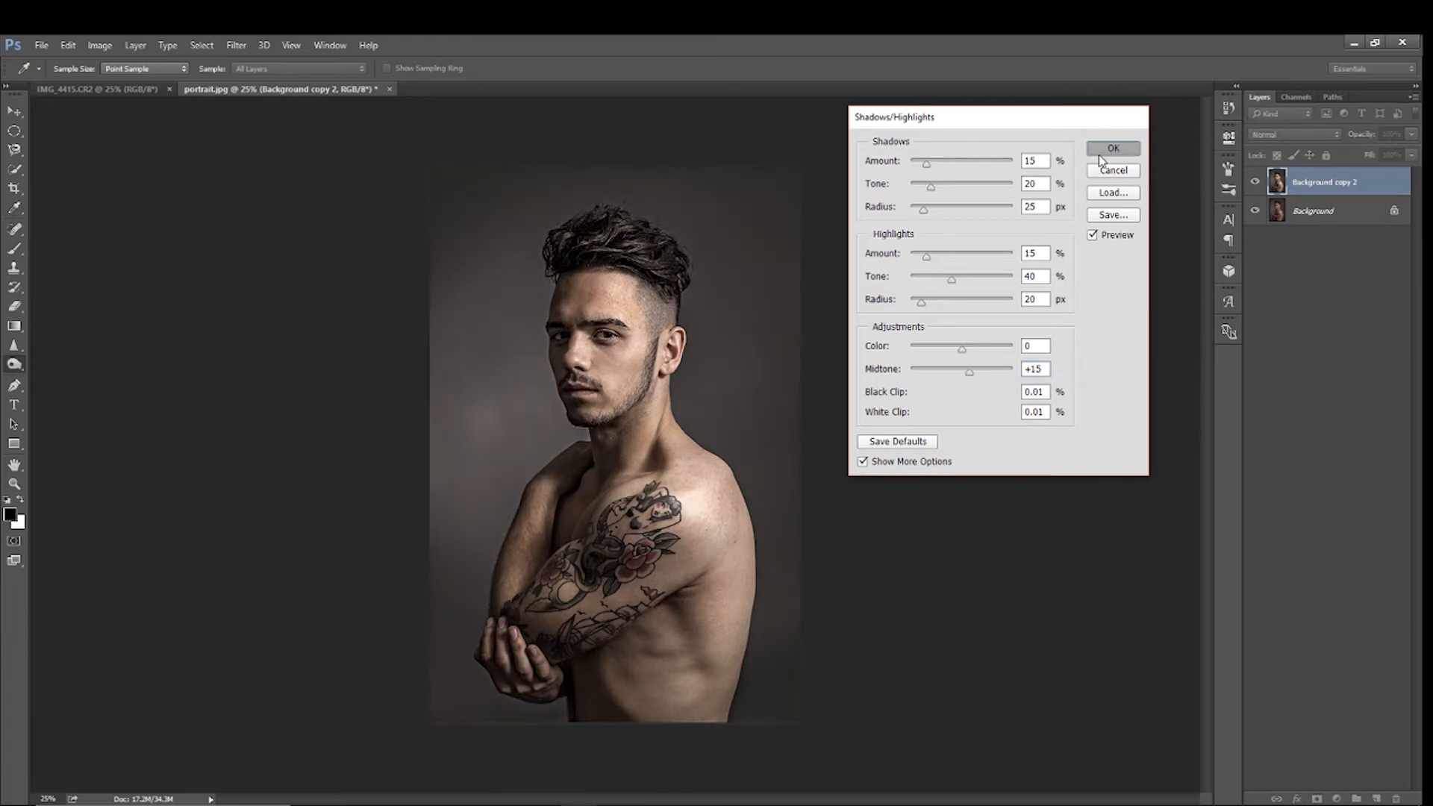
# Compare the portrait with the Background copy 2 layer hidden and shown
pyautogui.click(1257, 183)
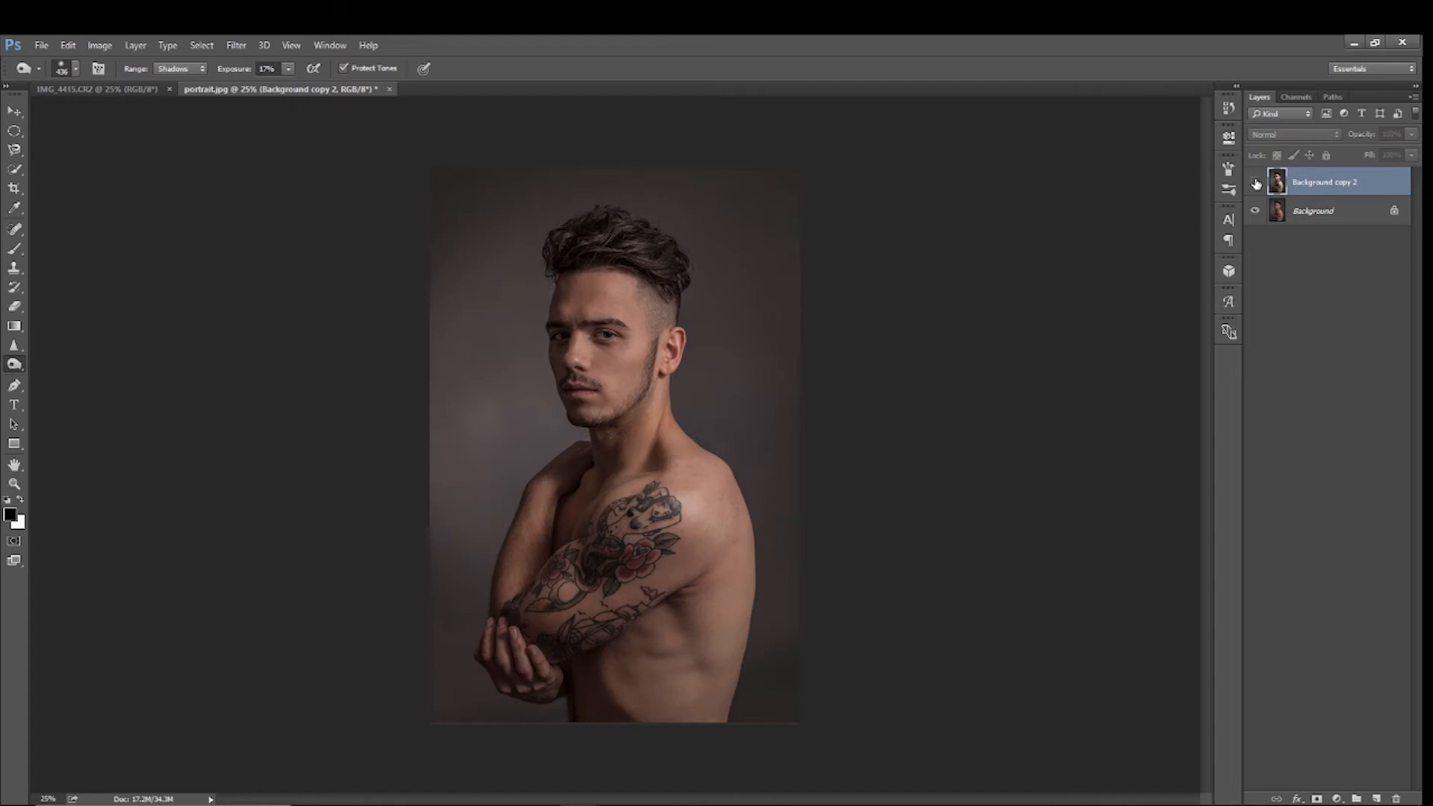
pyautogui.click(1256, 183)
pyautogui.click(1256, 183)
pyautogui.click(1256, 183)
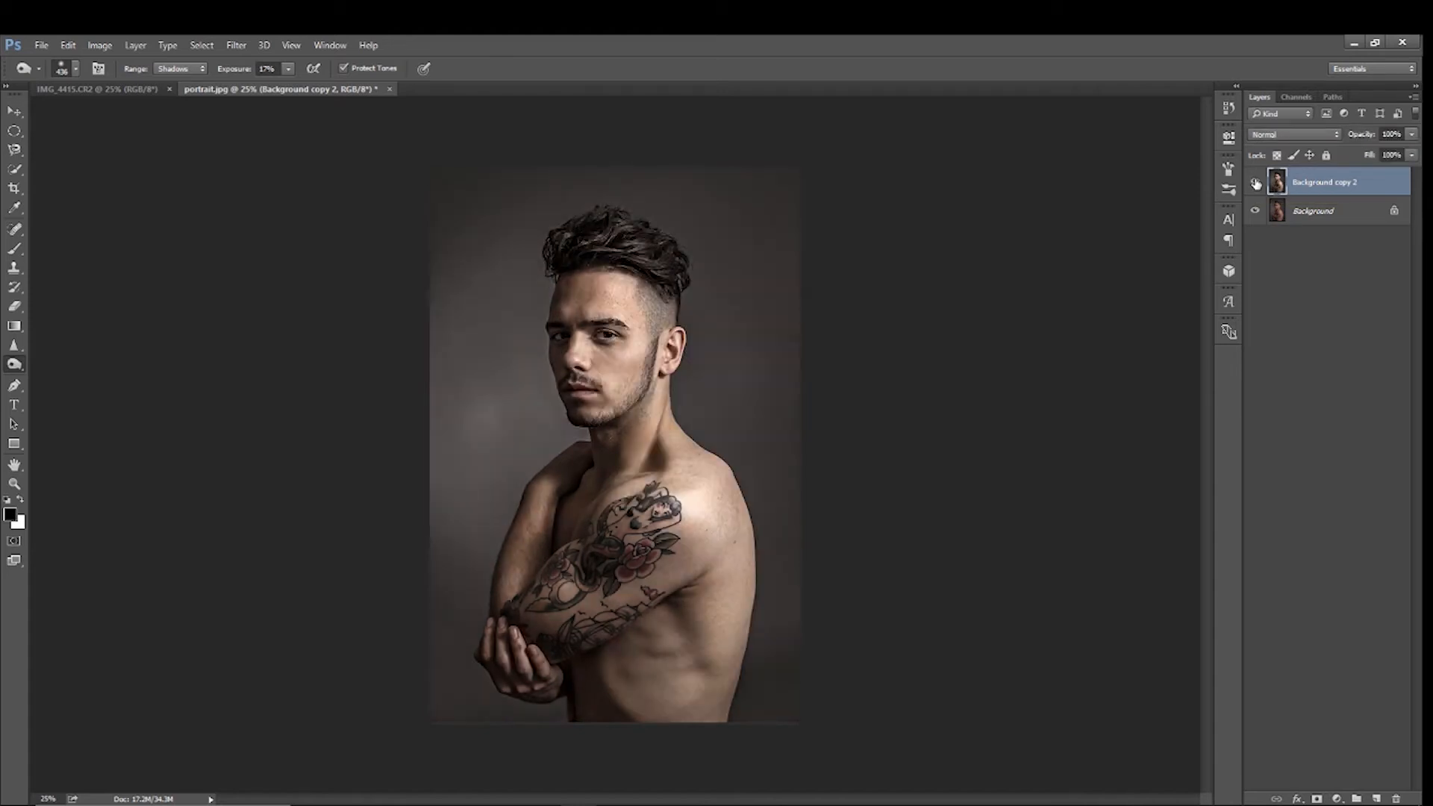
pyautogui.click(1257, 183)
pyautogui.click(1256, 183)
# Sharpen the Background copy 2 layer with an Unsharp Mask of amount 25% and radius 25 pixels
pyautogui.click(237, 47)
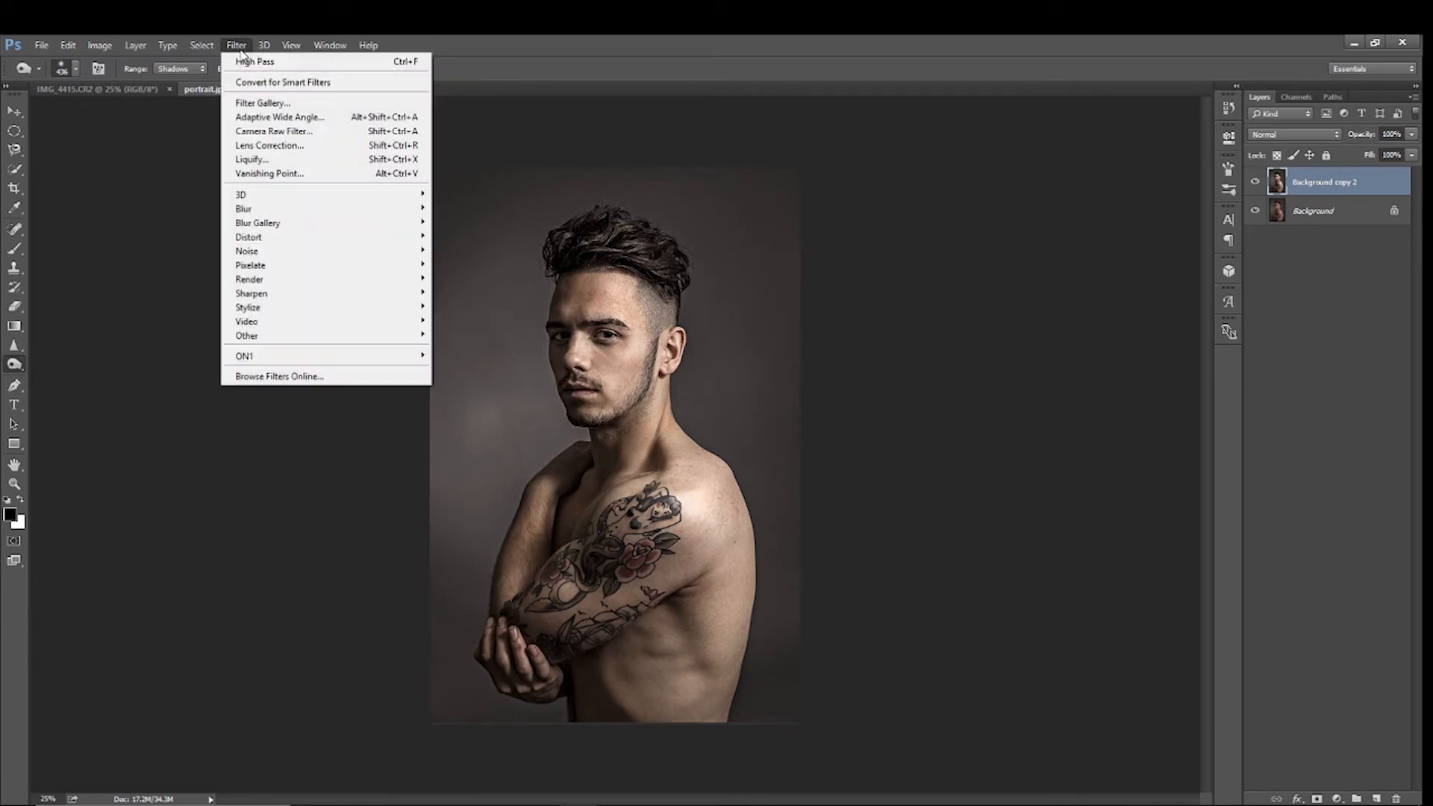
pyautogui.moveTo(252, 295)
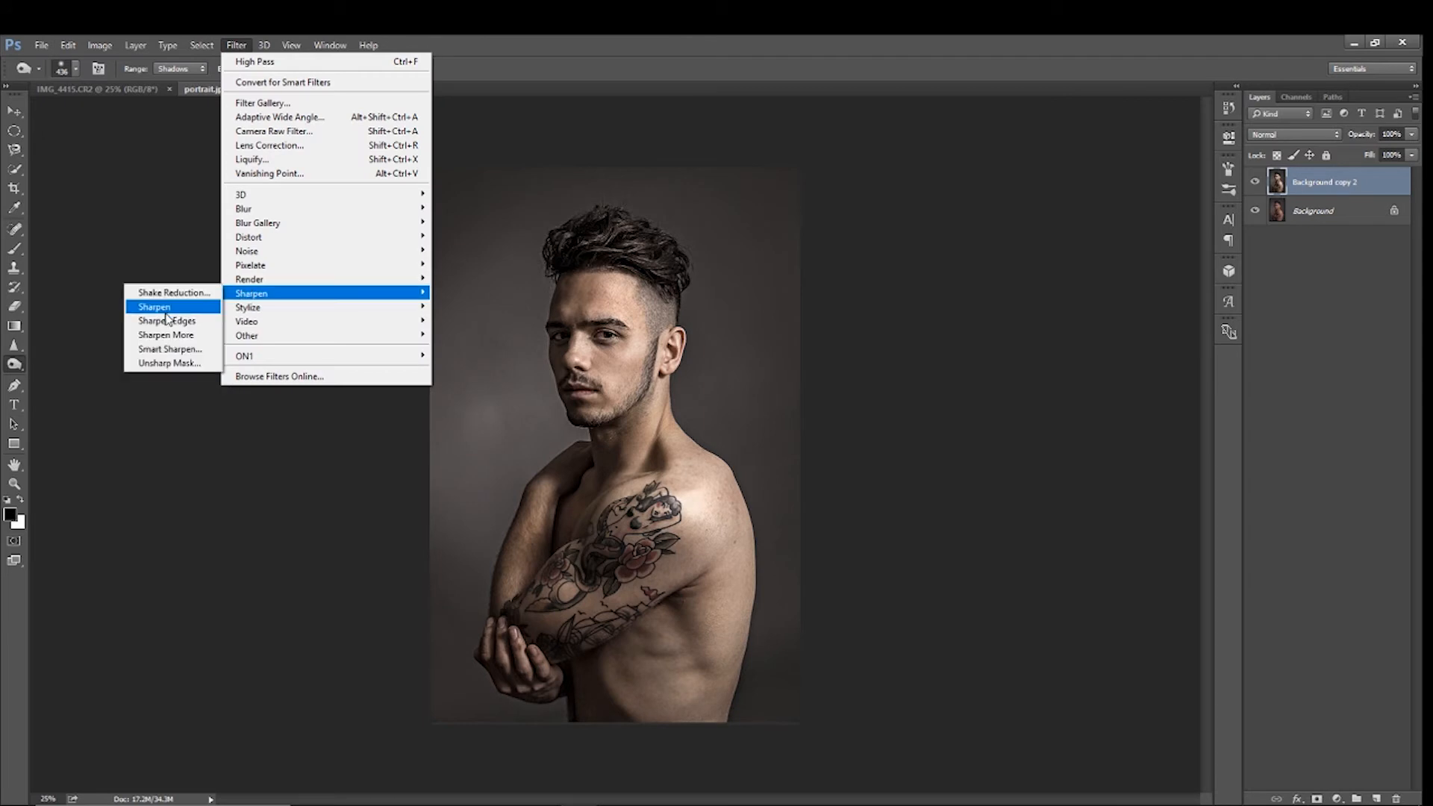
pyautogui.click(169, 363)
pyautogui.press('Tab')
pyautogui.write('25')
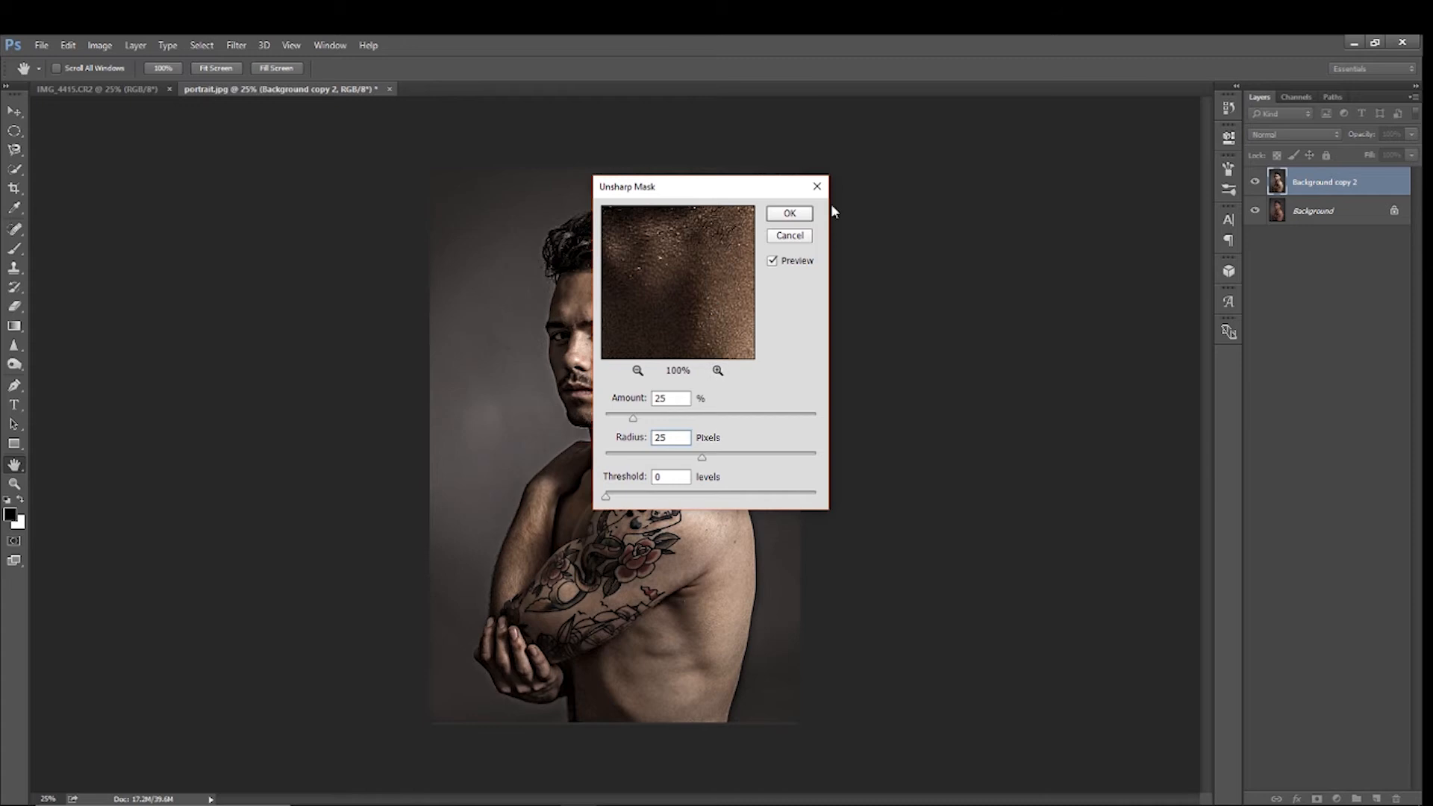
pyautogui.click(790, 212)
pyautogui.press('o')
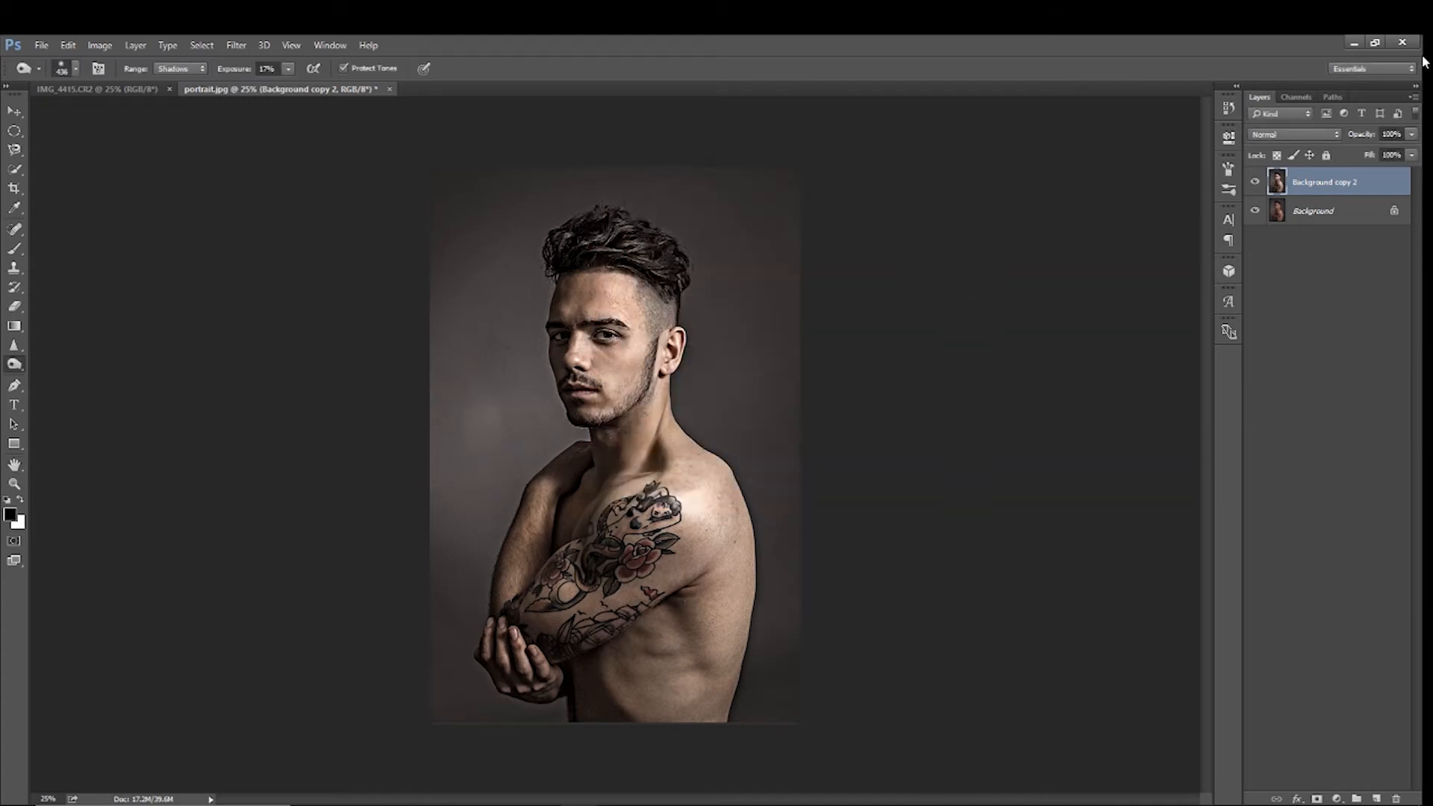
# Compare the sharpened portrait with the original by toggling the Background copy 2 layer's visibility
pyautogui.click(1255, 183)
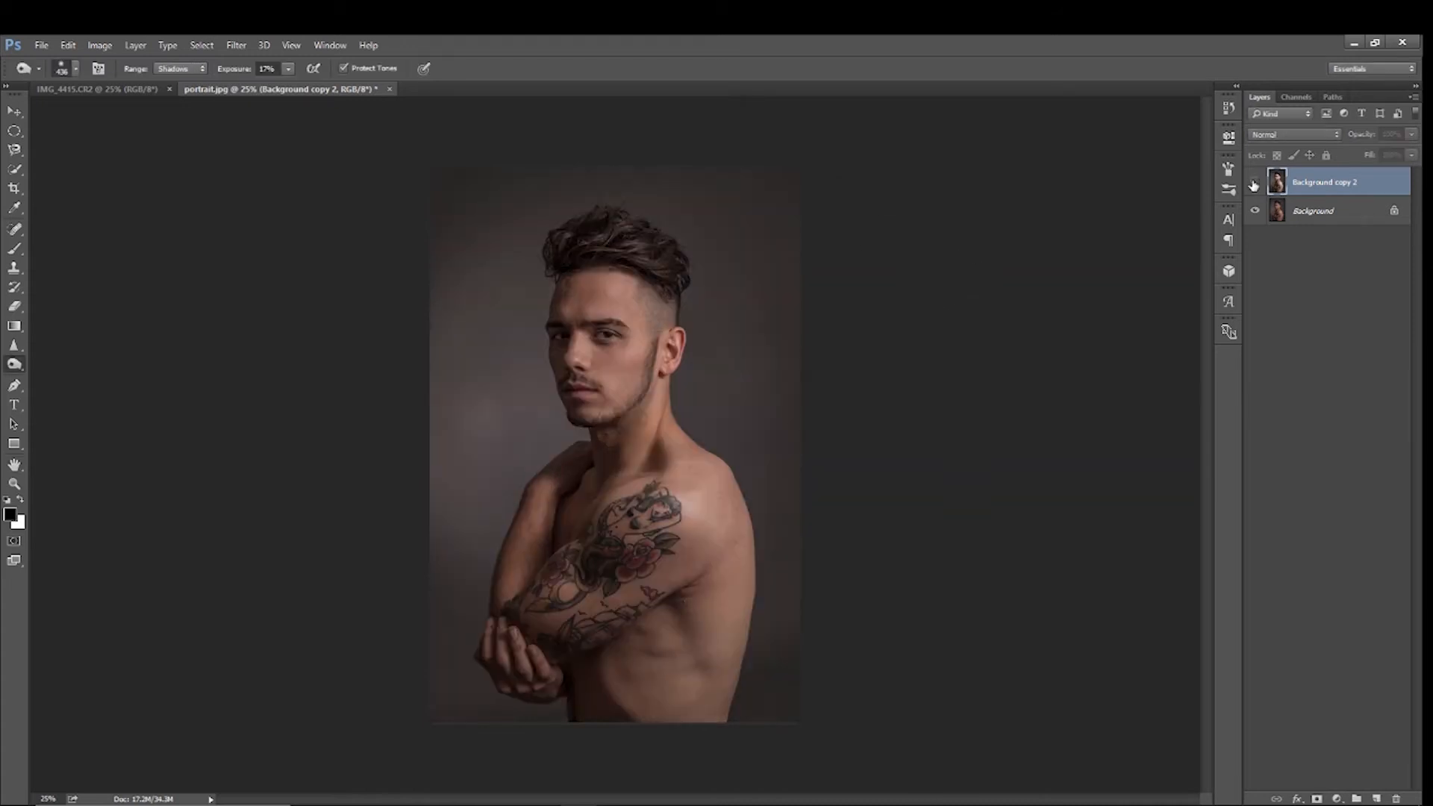
pyautogui.click(1255, 183)
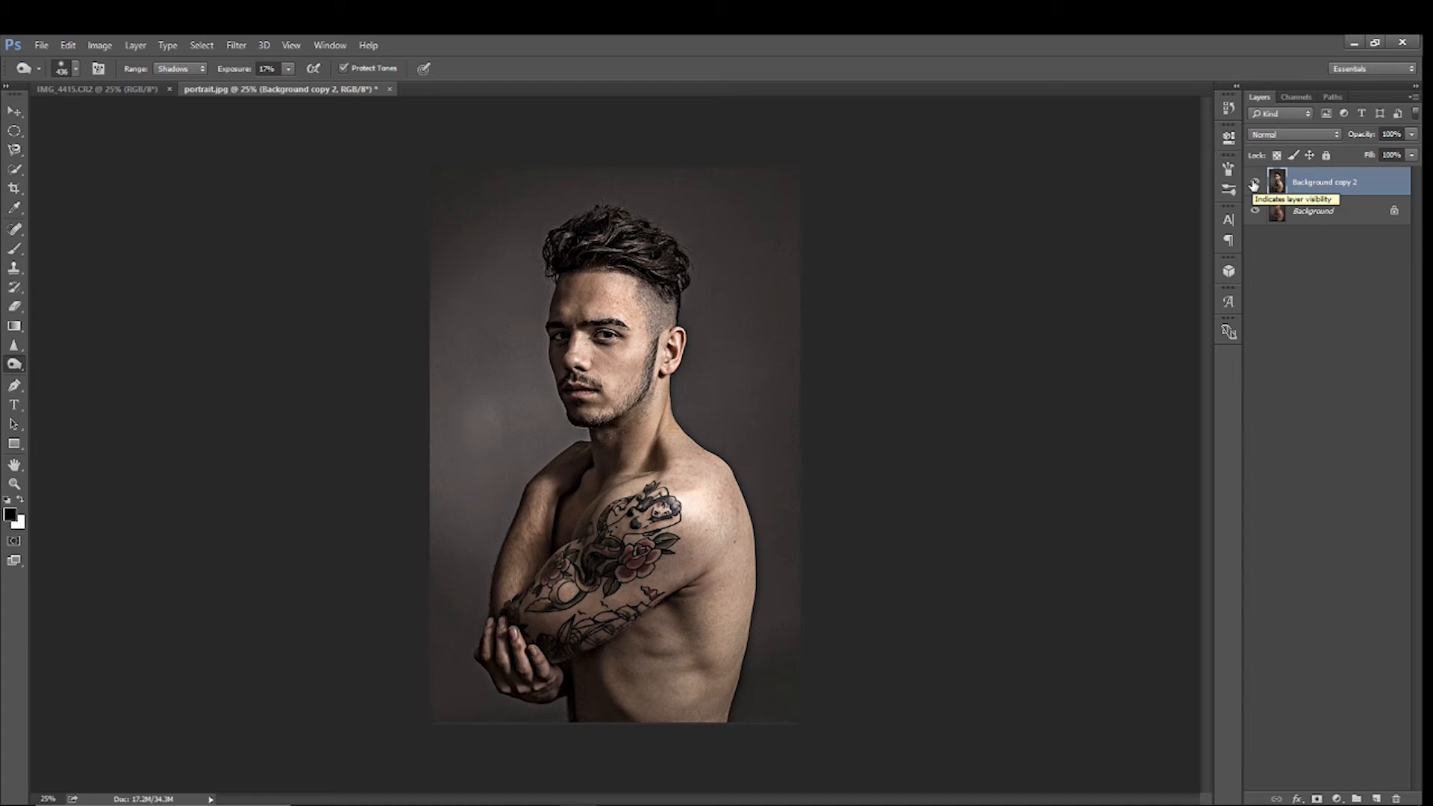
pyautogui.click(1255, 183)
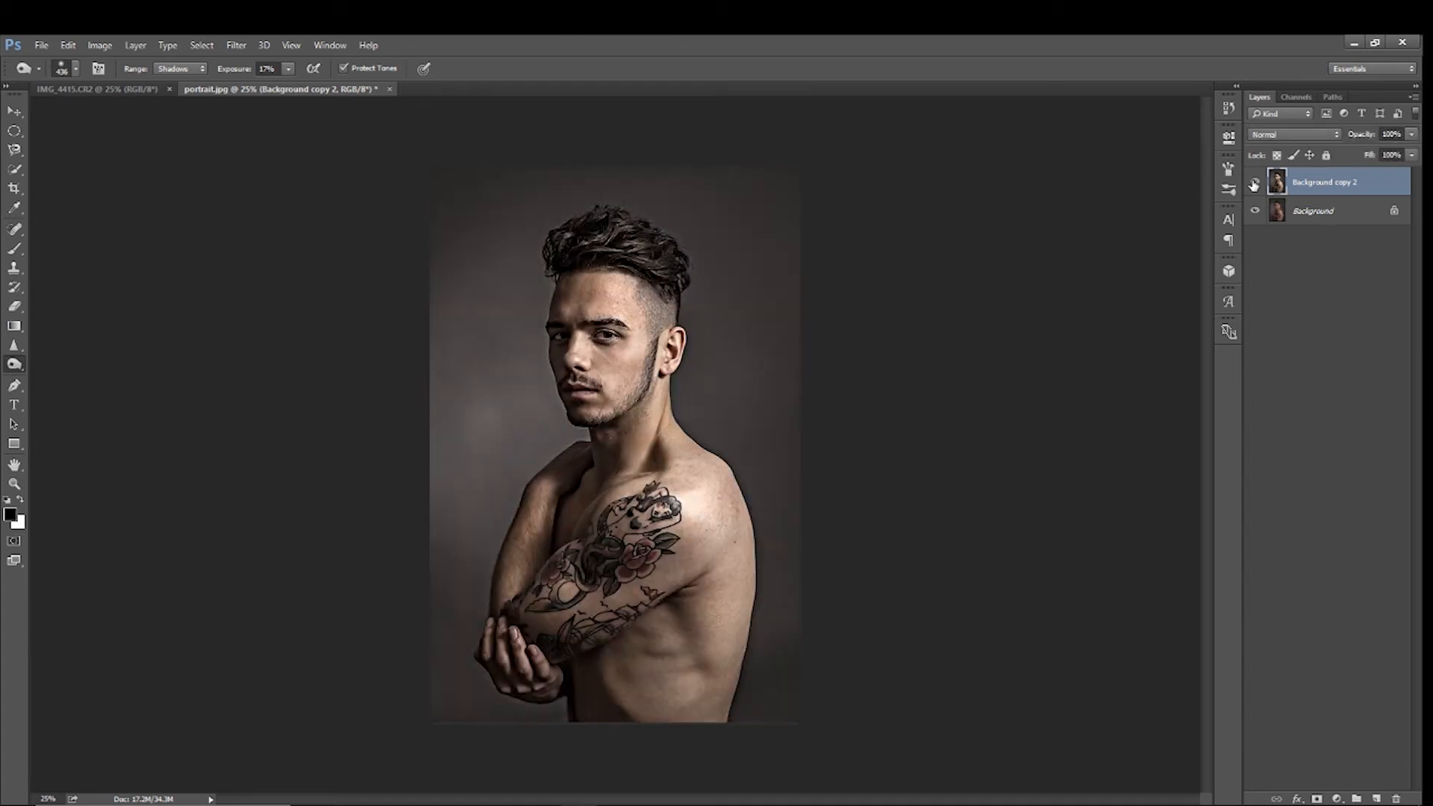
pyautogui.click(1254, 184)
# Hide Background copy 2 and raise the Background layer's brightness to the maximum with Brightness/Contrast
pyautogui.click(1257, 182)
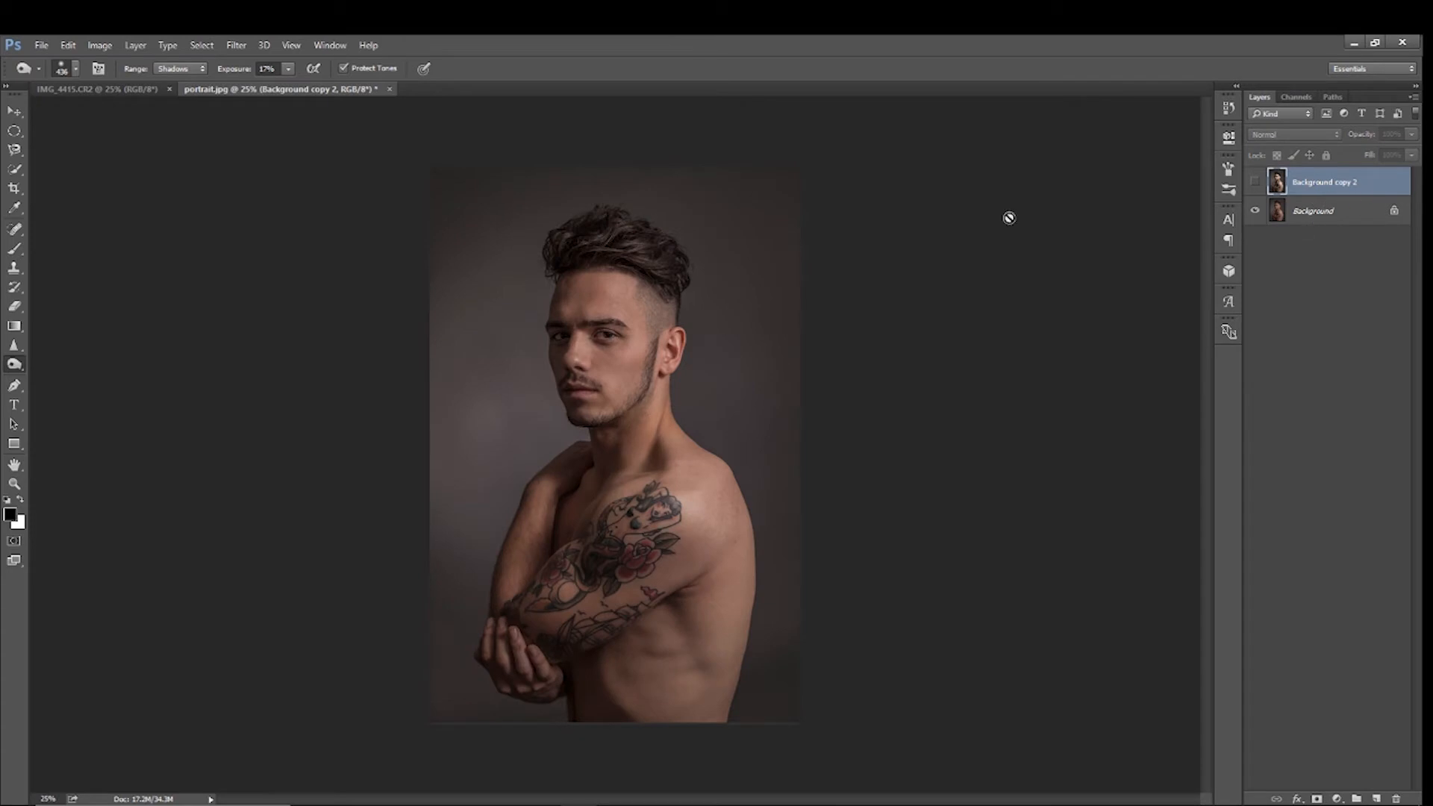
pyautogui.click(1324, 212)
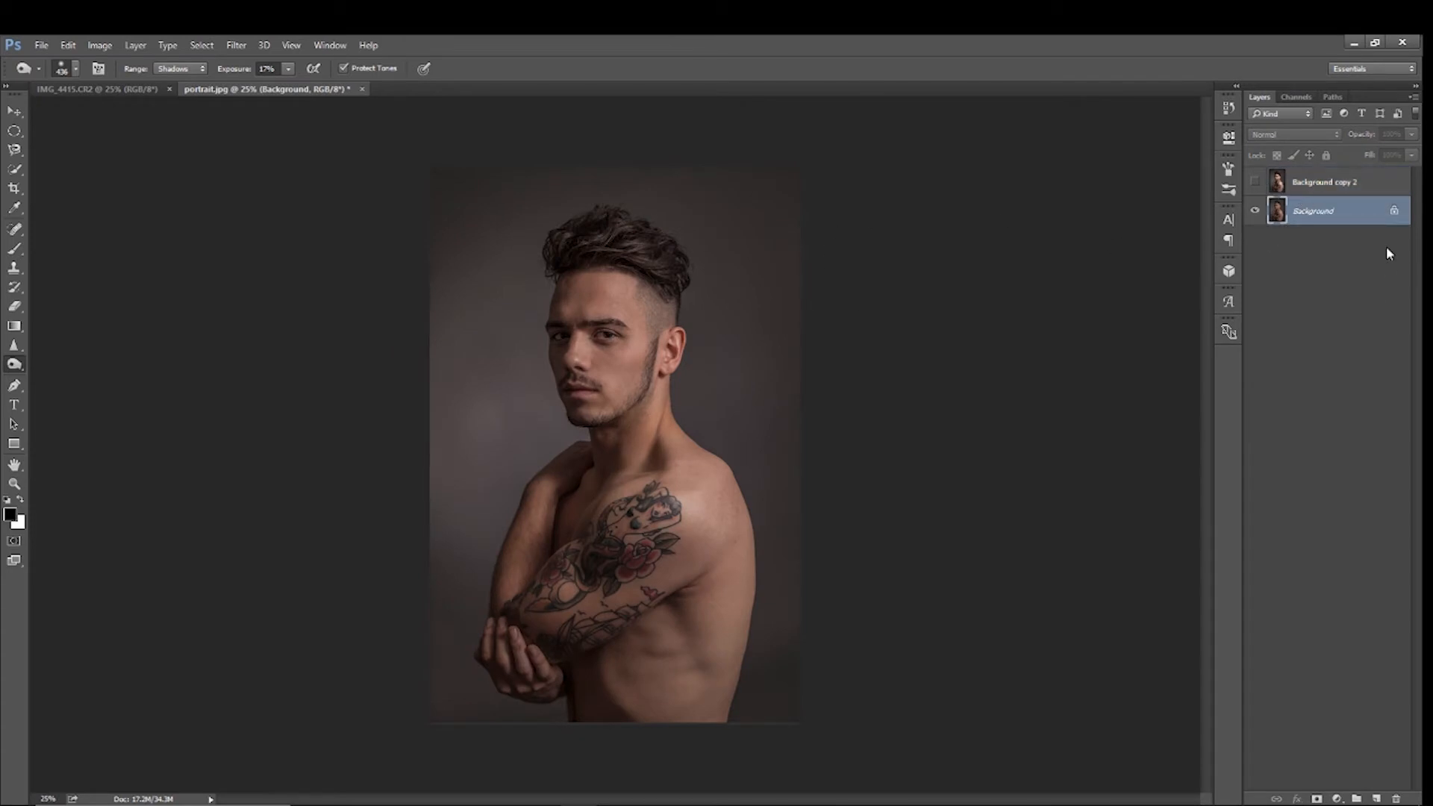
pyautogui.click(101, 46)
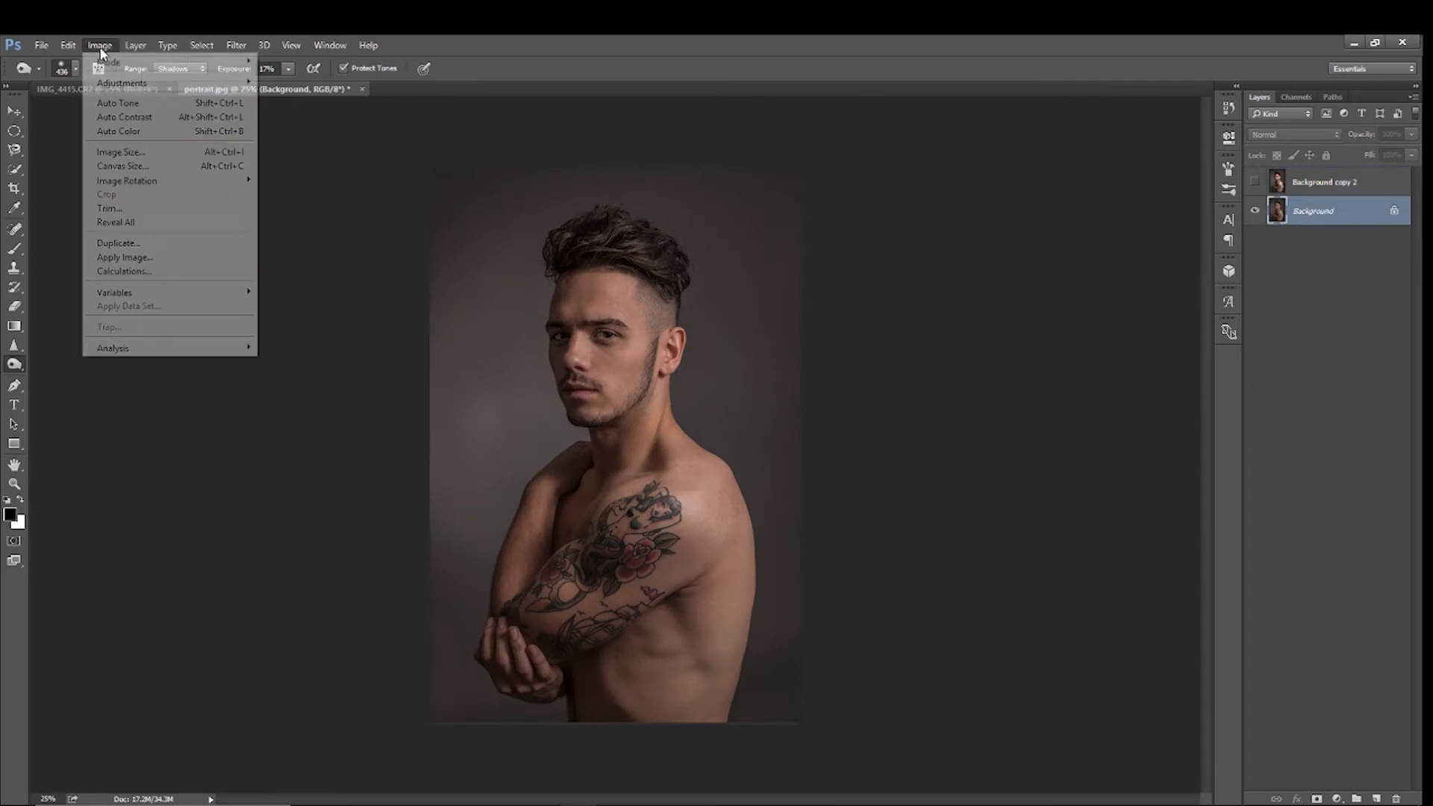
pyautogui.moveTo(119, 82)
pyautogui.click(306, 82)
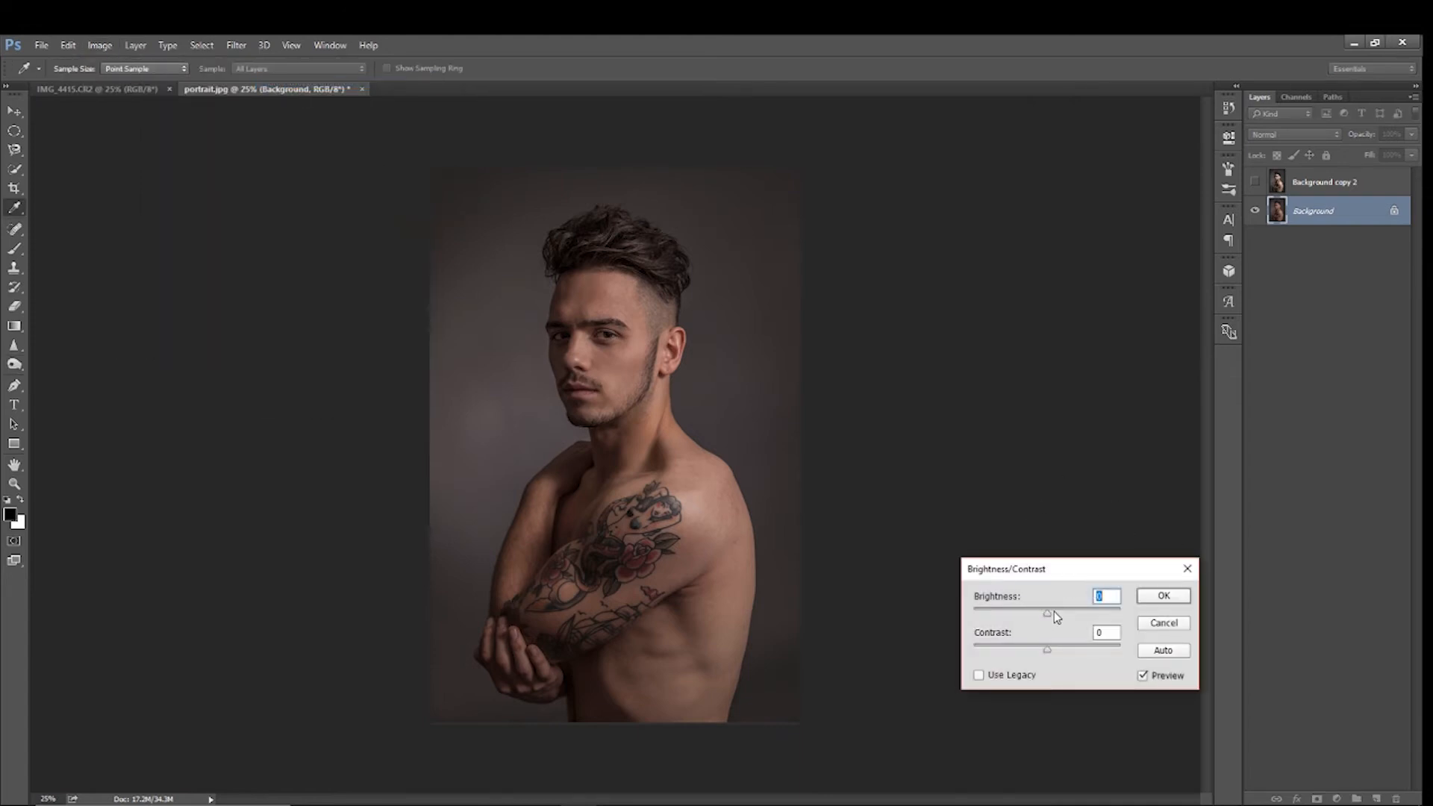
pyautogui.moveTo(1049, 614); pyautogui.dragTo(1168, 615)
pyautogui.click(1171, 598)
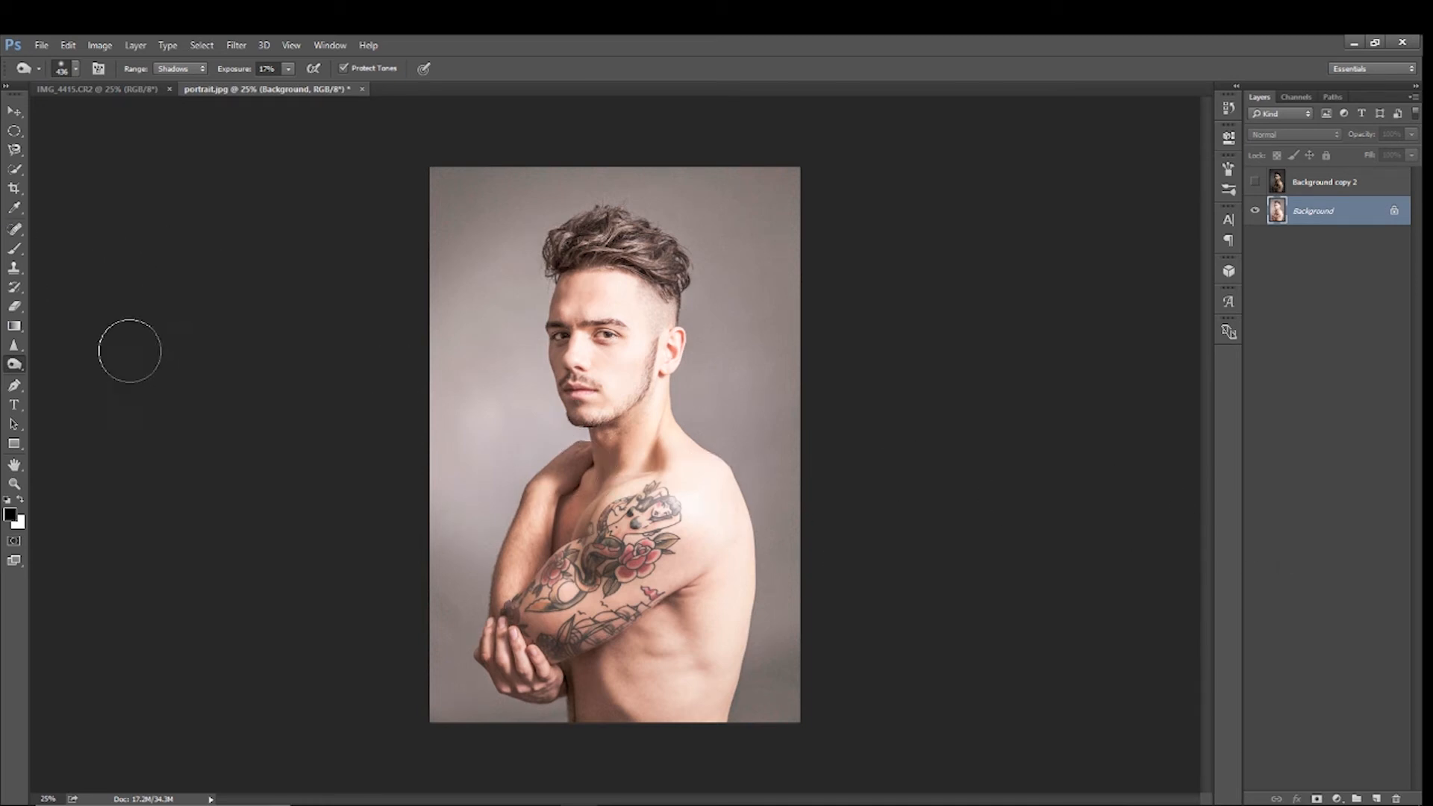
# Select the whole grey backdrop around the man with the Quick Selection tool
pyautogui.click(17, 171)
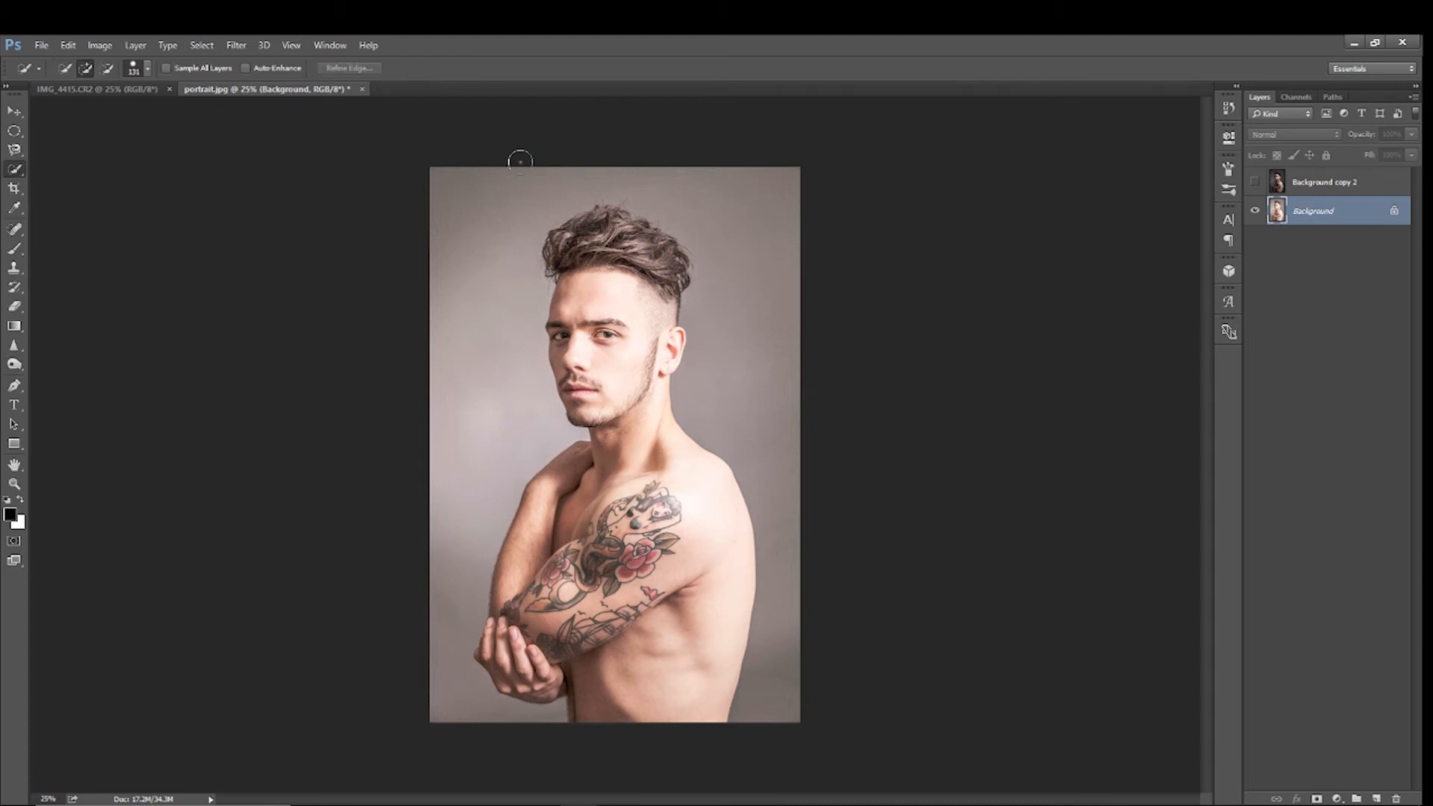
pyautogui.moveTo(508, 190); pyautogui.dragTo(473, 463)
pyautogui.moveTo(809, 127)
pyautogui.mouseDown()
pyautogui.moveTo(698, 177)
pyautogui.moveTo(755, 343)
pyautogui.mouseUp()
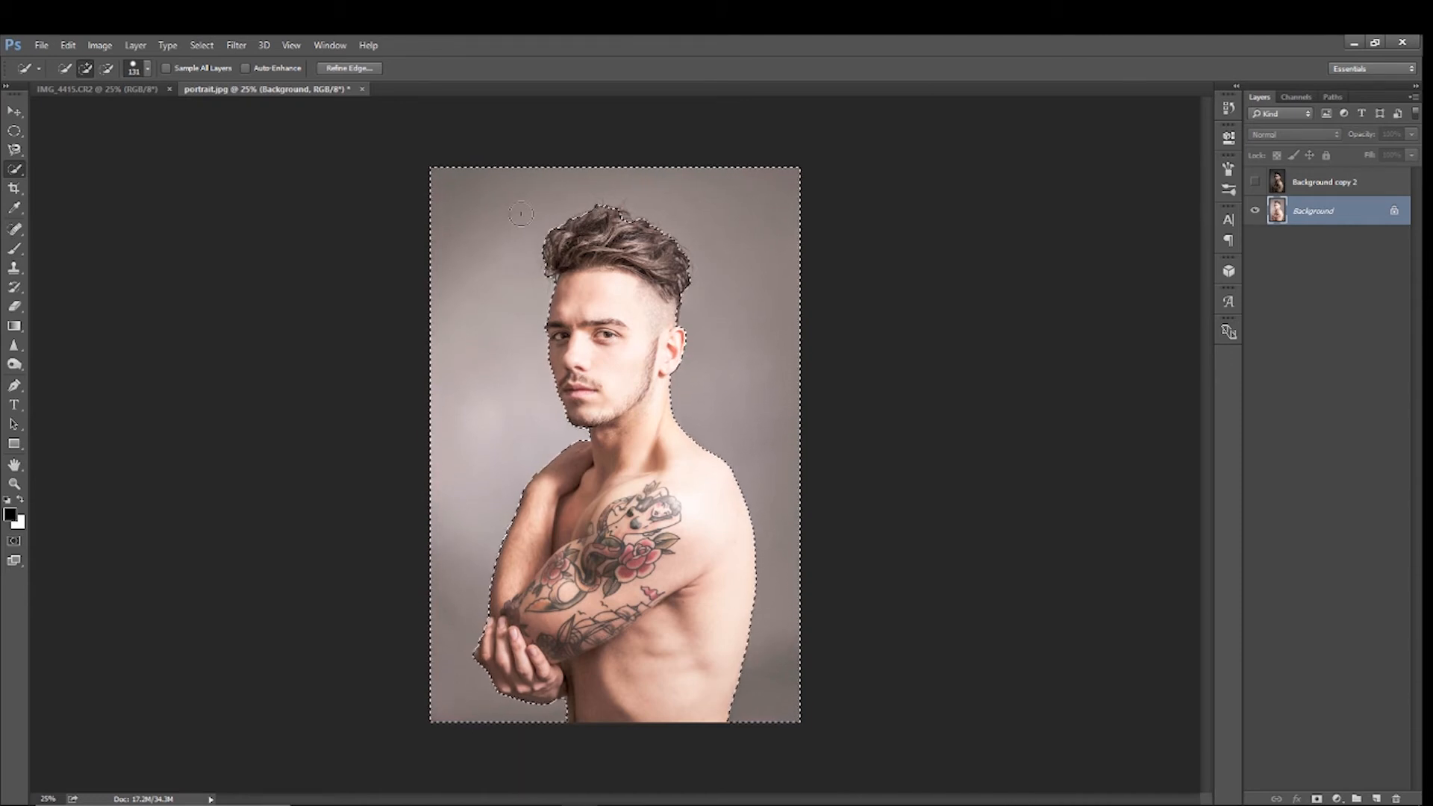
# Save the backdrop selection as a new channel named "portrait" and deselect it
pyautogui.click(201, 44)
pyautogui.click(229, 347)
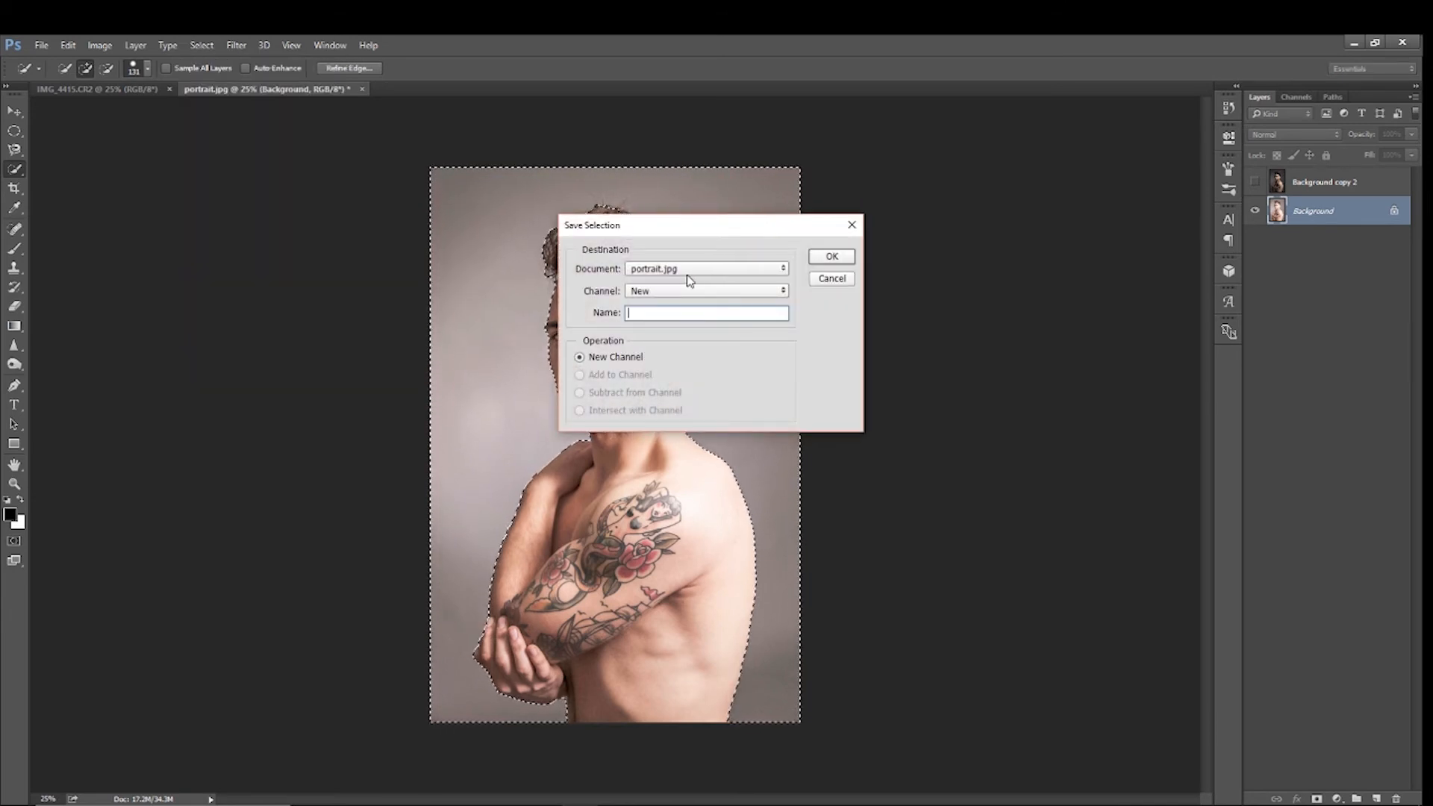
pyautogui.write('portrait')
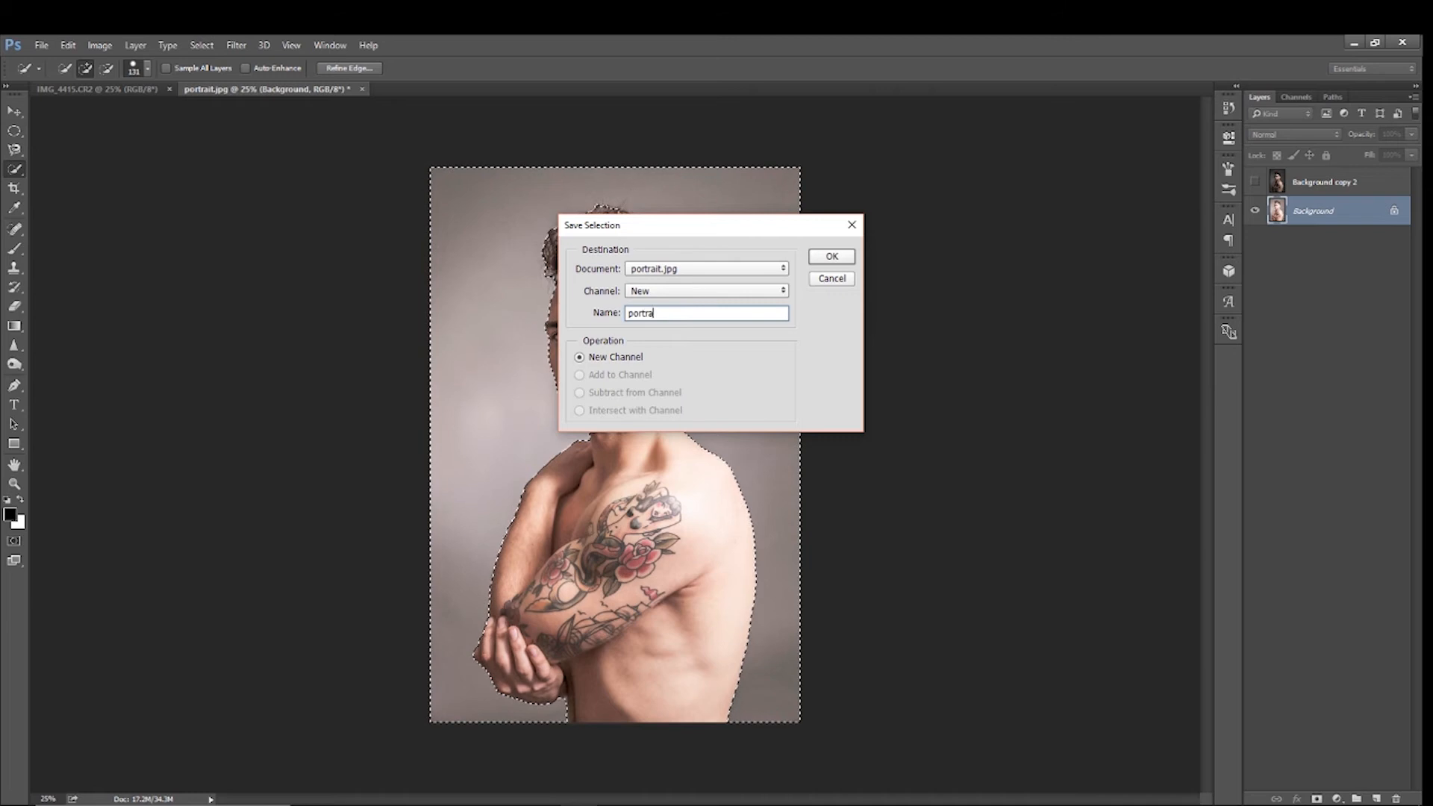
pyautogui.click(830, 257)
pyautogui.hotkey('ctrl', 'd')
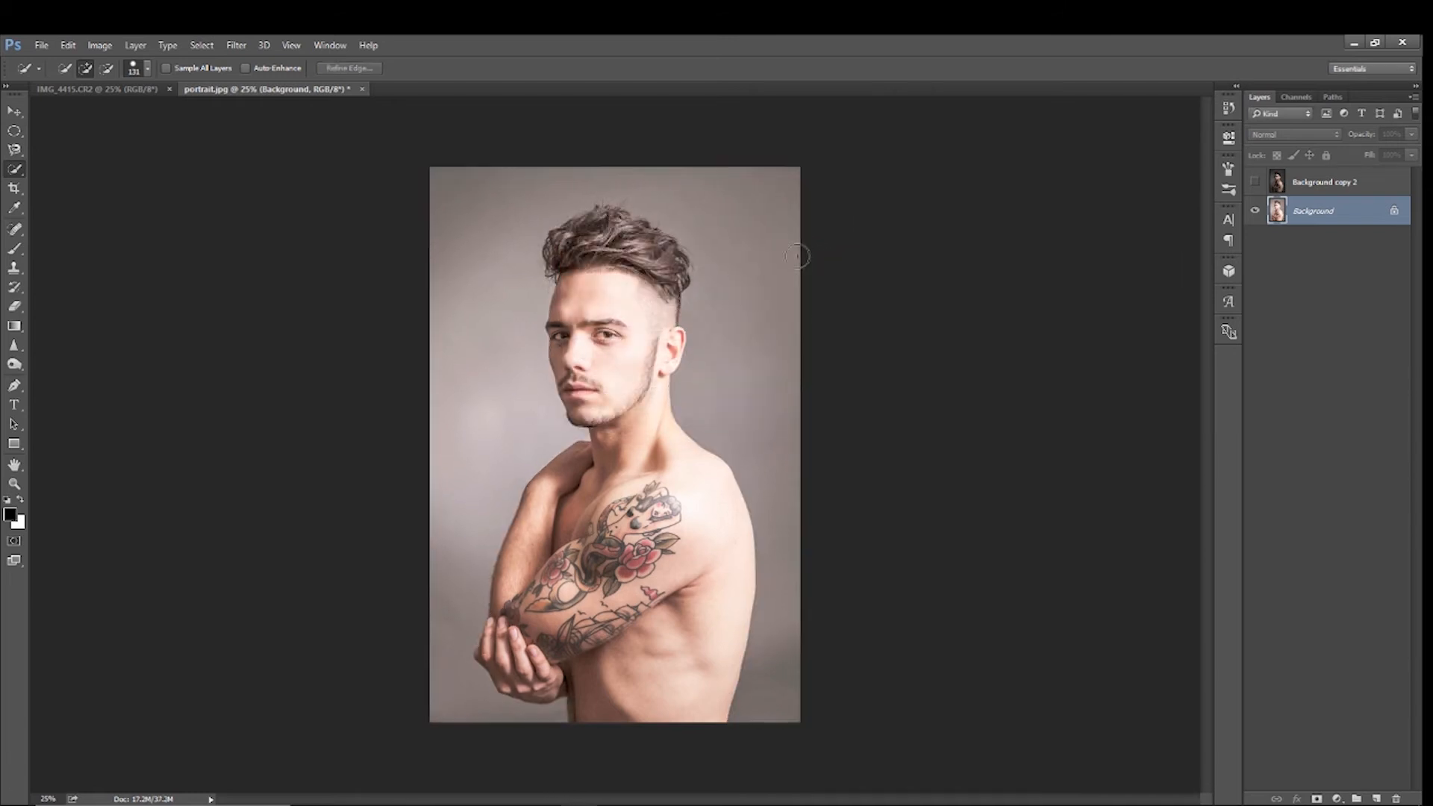
# Show Background copy 2 and copy the landscape photo from IMG_4415.CR2 into portrait.jpg as a layer above Background
pyautogui.click(1255, 181)
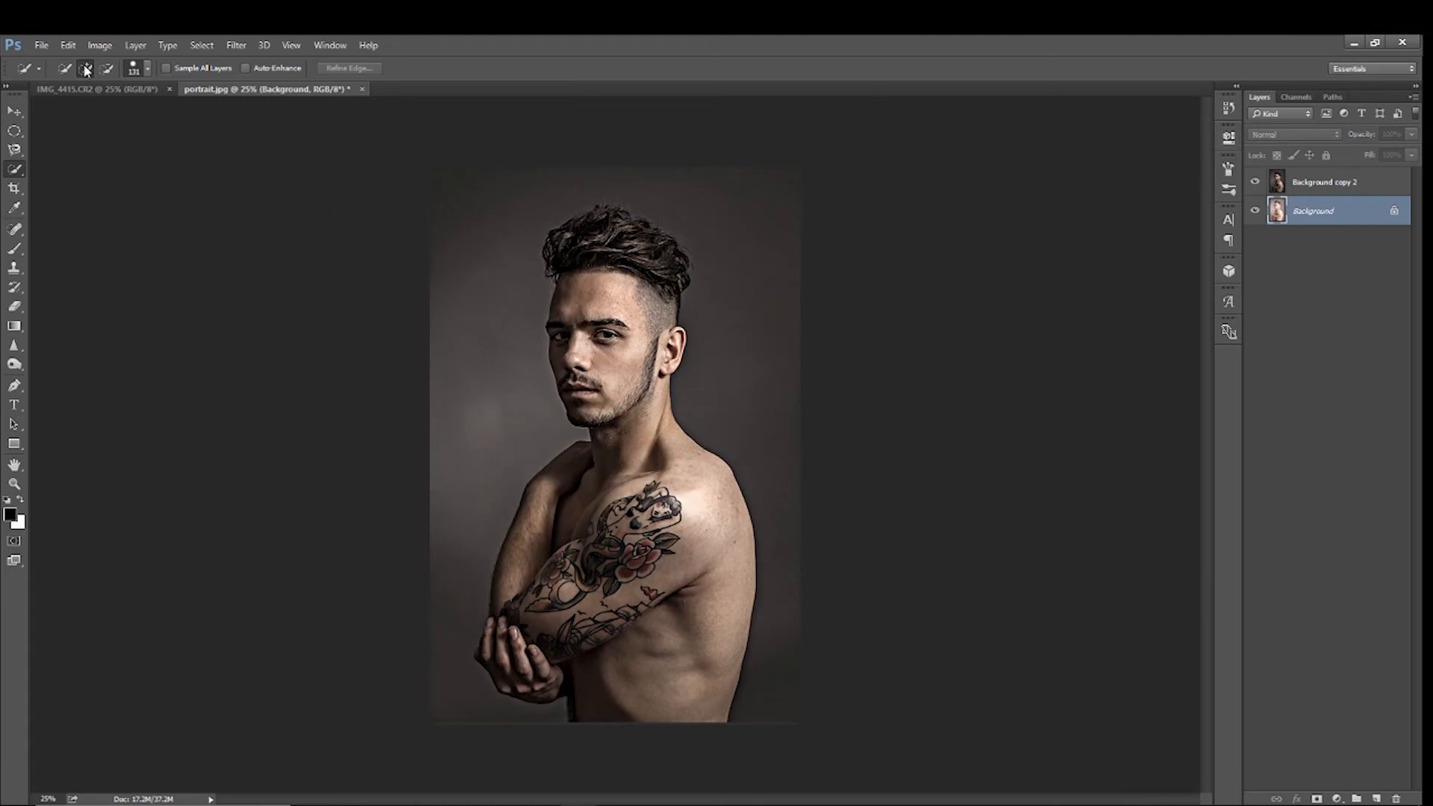
pyautogui.click(86, 93)
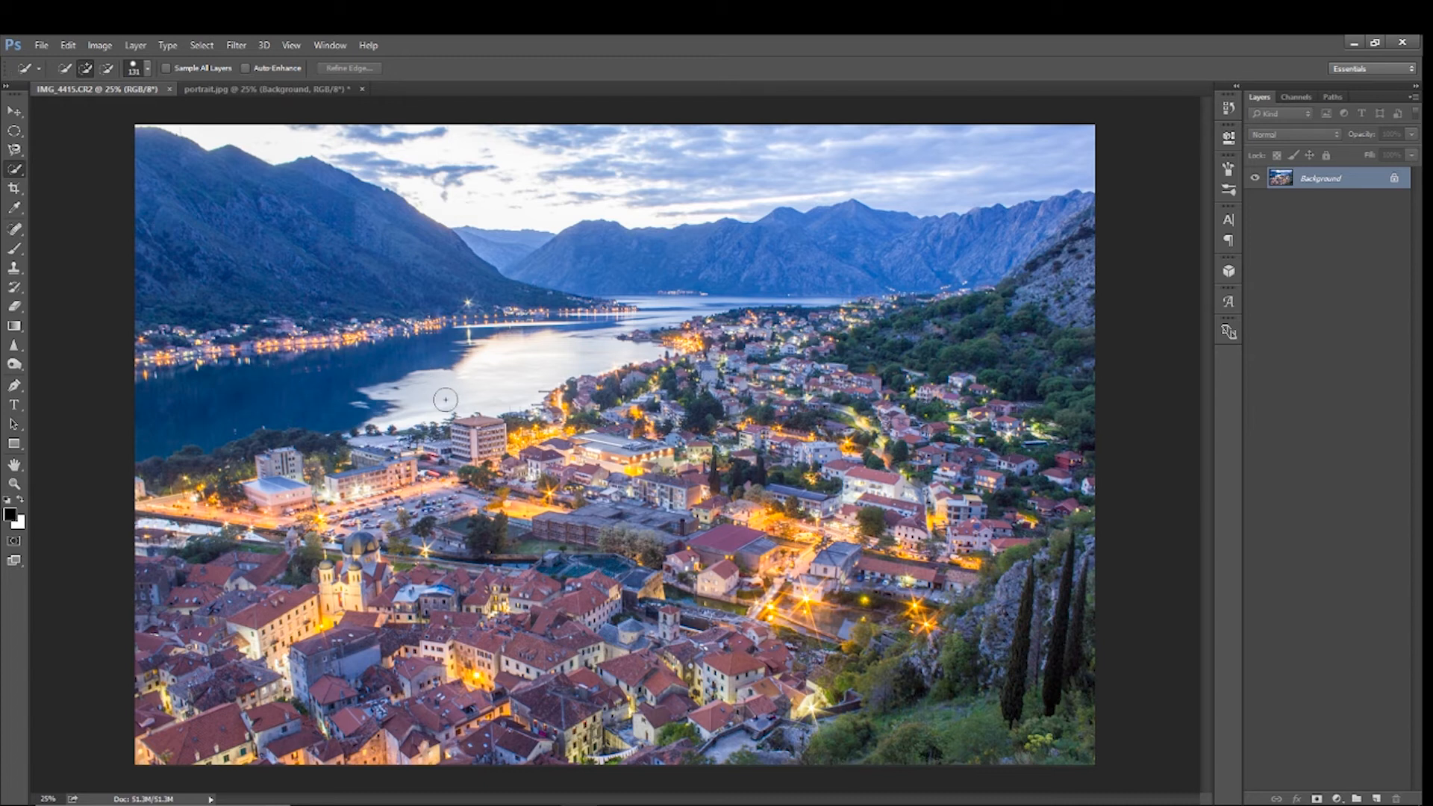
pyautogui.click(15, 111)
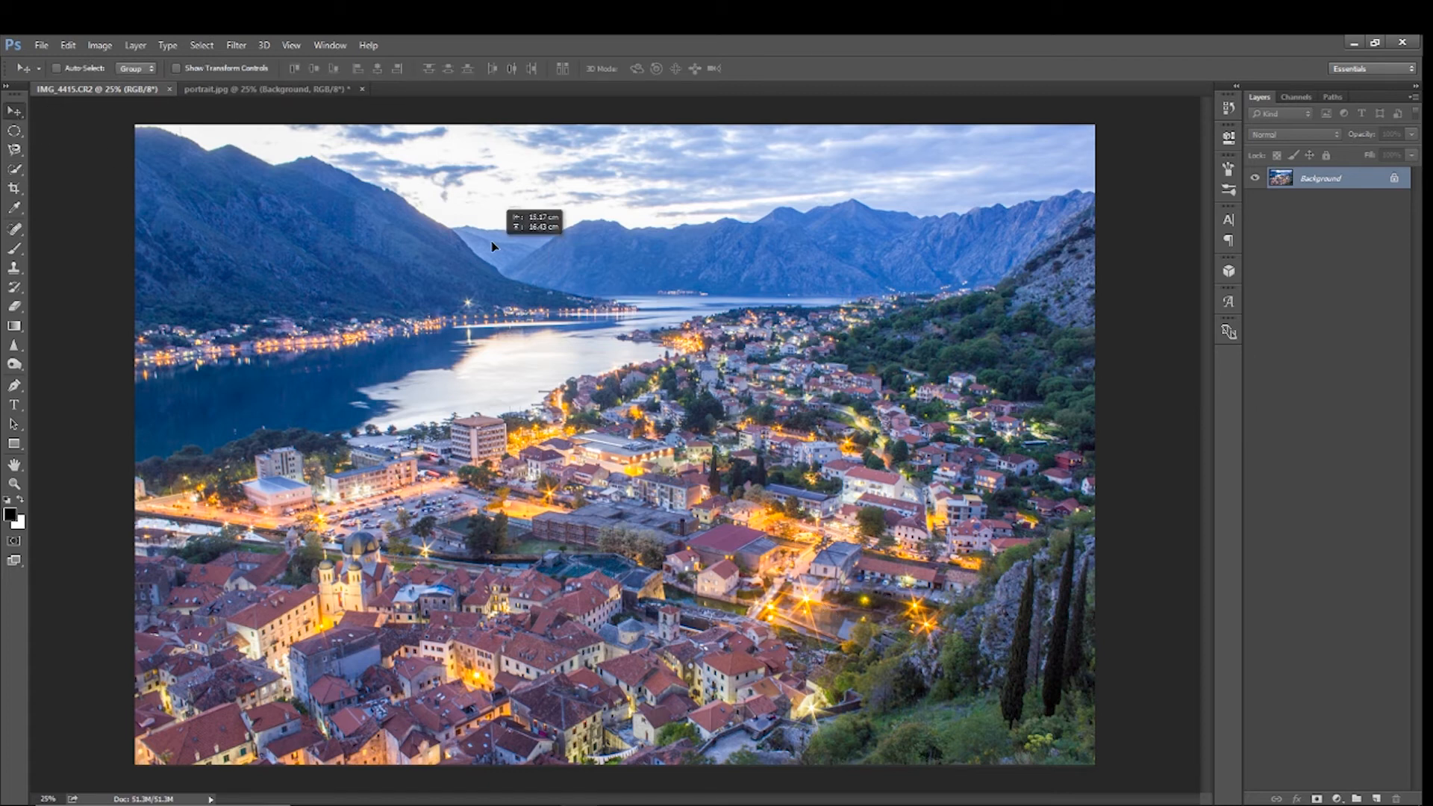
pyautogui.click(298, 91)
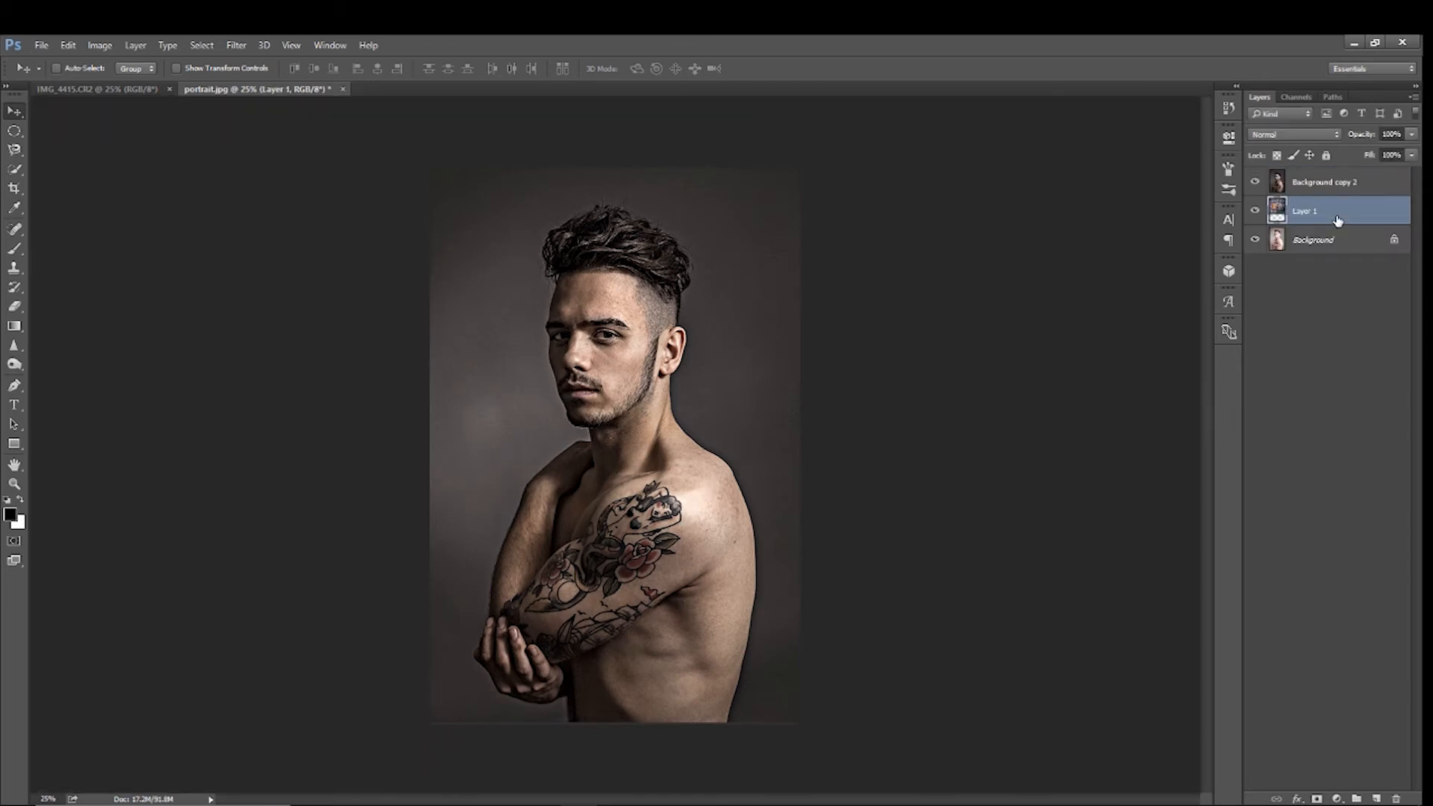
# Hide Background copy 2 and move the landscape layer so that it covers the whole portrait canvas
pyautogui.click(1257, 183)
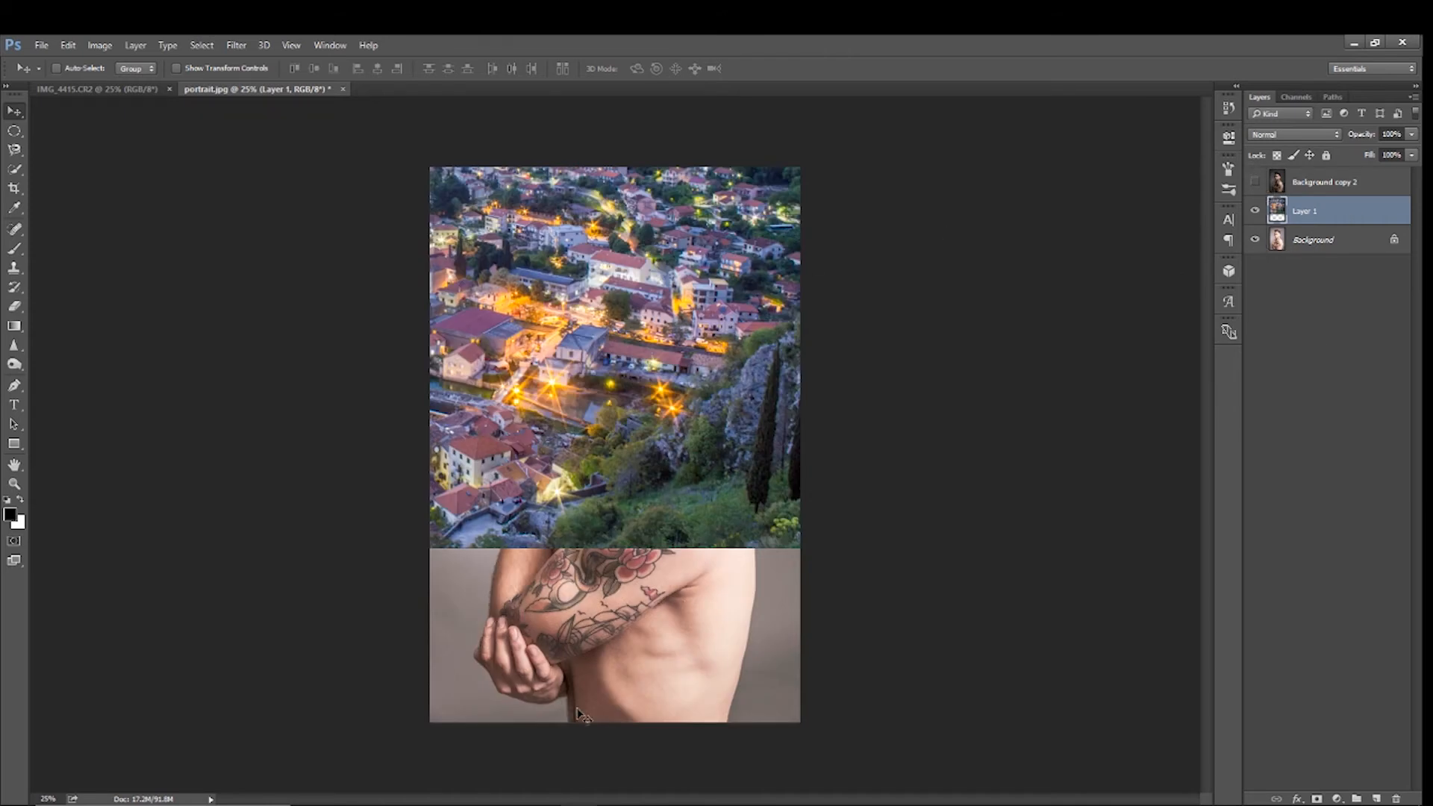
pyautogui.moveTo(535, 254); pyautogui.dragTo(657, 459)
# Scale down the landscape layer with Free Transform and position it so the bay, mountains and town fill the canvas
pyautogui.press('ctrl')
pyautogui.hotkey('ctrl', 't')
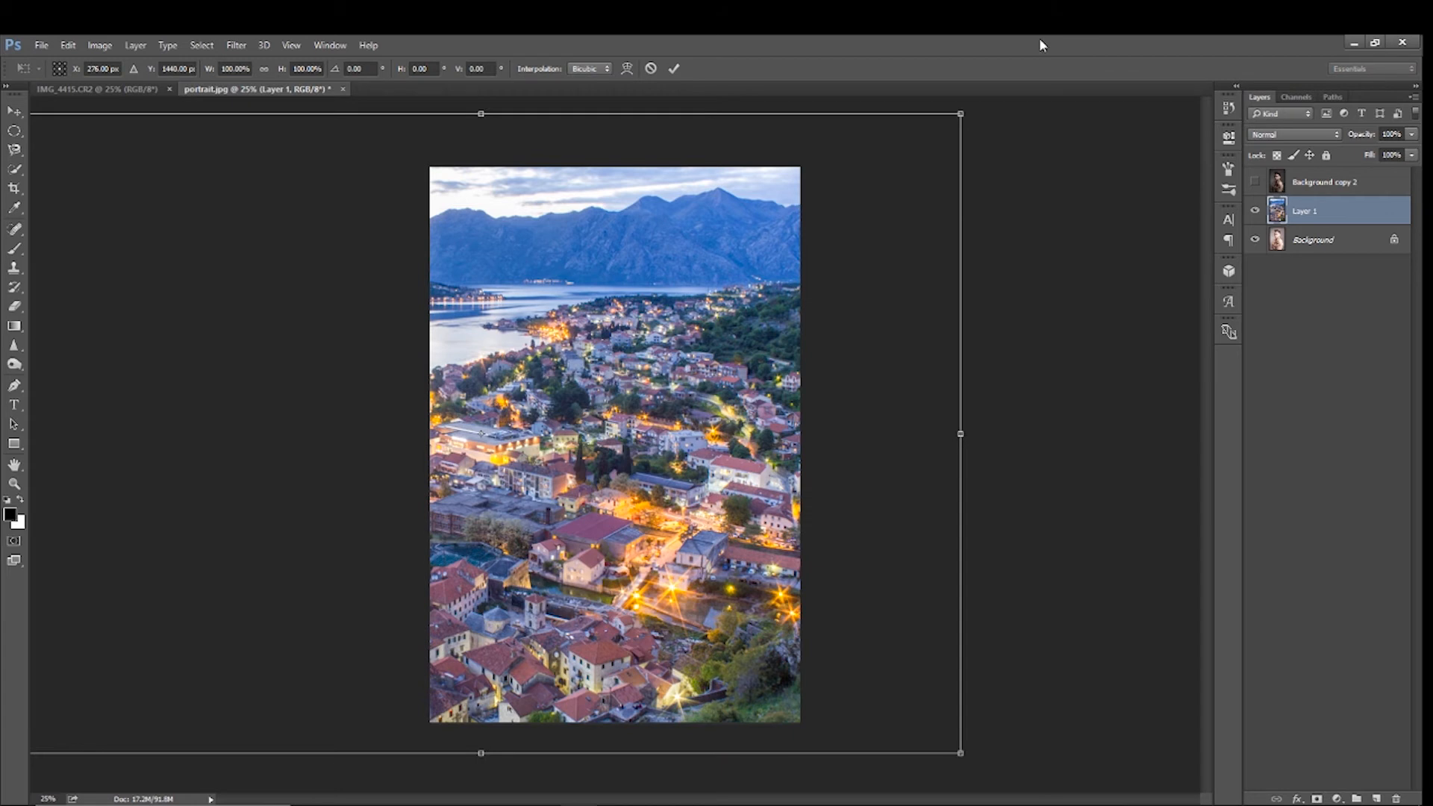
pyautogui.moveTo(965, 108); pyautogui.dragTo(870, 176)
pyautogui.moveTo(679, 289)
pyautogui.mouseDown()
pyautogui.moveTo(701, 280)
pyautogui.moveTo(702, 302)
pyautogui.mouseUp()
pyautogui.moveTo(460, 198); pyautogui.dragTo(465, 144)
pyautogui.moveTo(590, 288); pyautogui.dragTo(642, 298)
pyautogui.moveTo(513, 164); pyautogui.dragTo(513, 110)
pyautogui.moveTo(581, 330)
pyautogui.mouseDown()
pyautogui.moveTo(616, 332)
pyautogui.moveTo(613, 310)
pyautogui.moveTo(601, 327)
pyautogui.mouseUp()
pyautogui.press('Return')
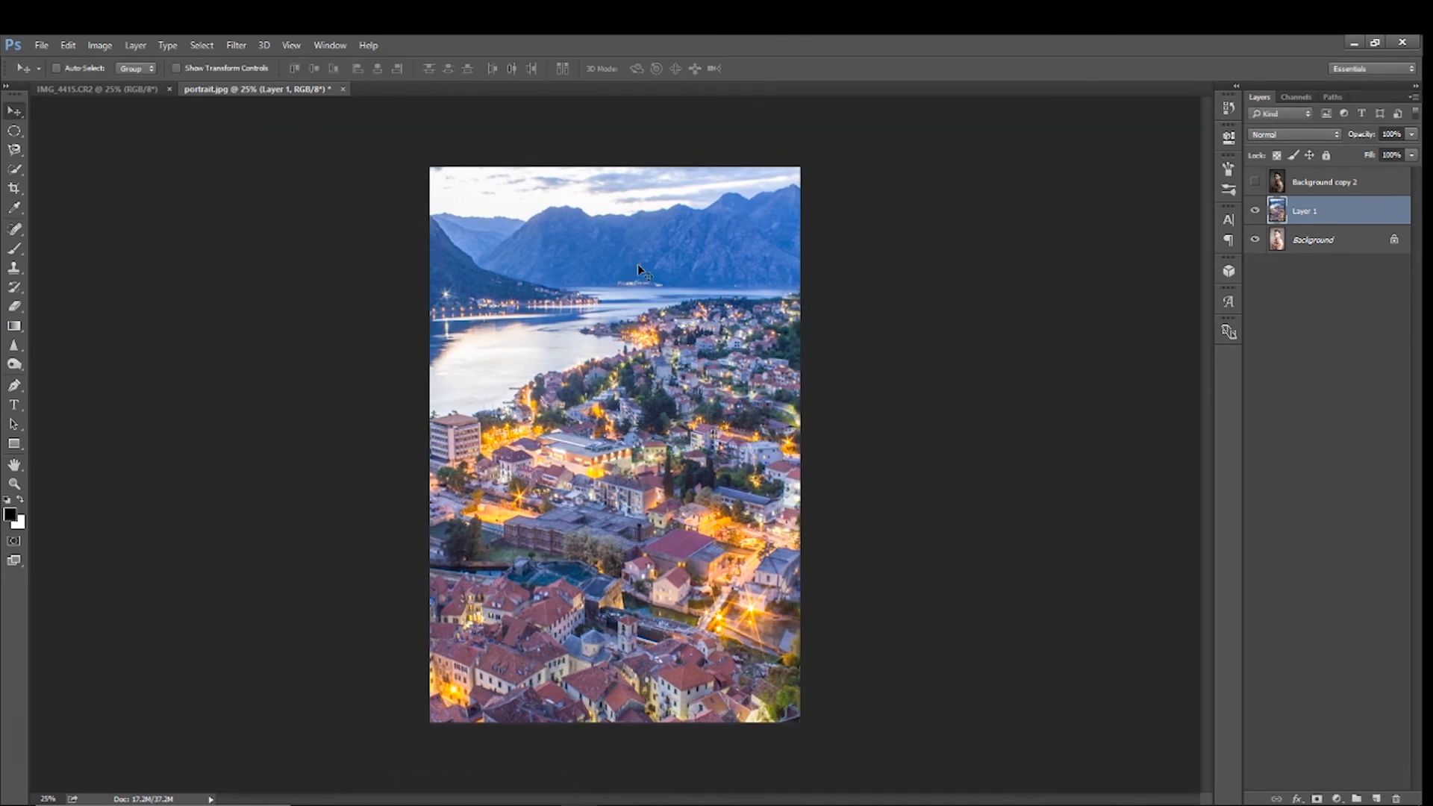
# Set up a Field Blur on the landscape layer with 185 px blur, 62% light bokeh, 20% bokeh color and a light range of 233 to 255
pyautogui.click(234, 46)
pyautogui.moveTo(247, 228)
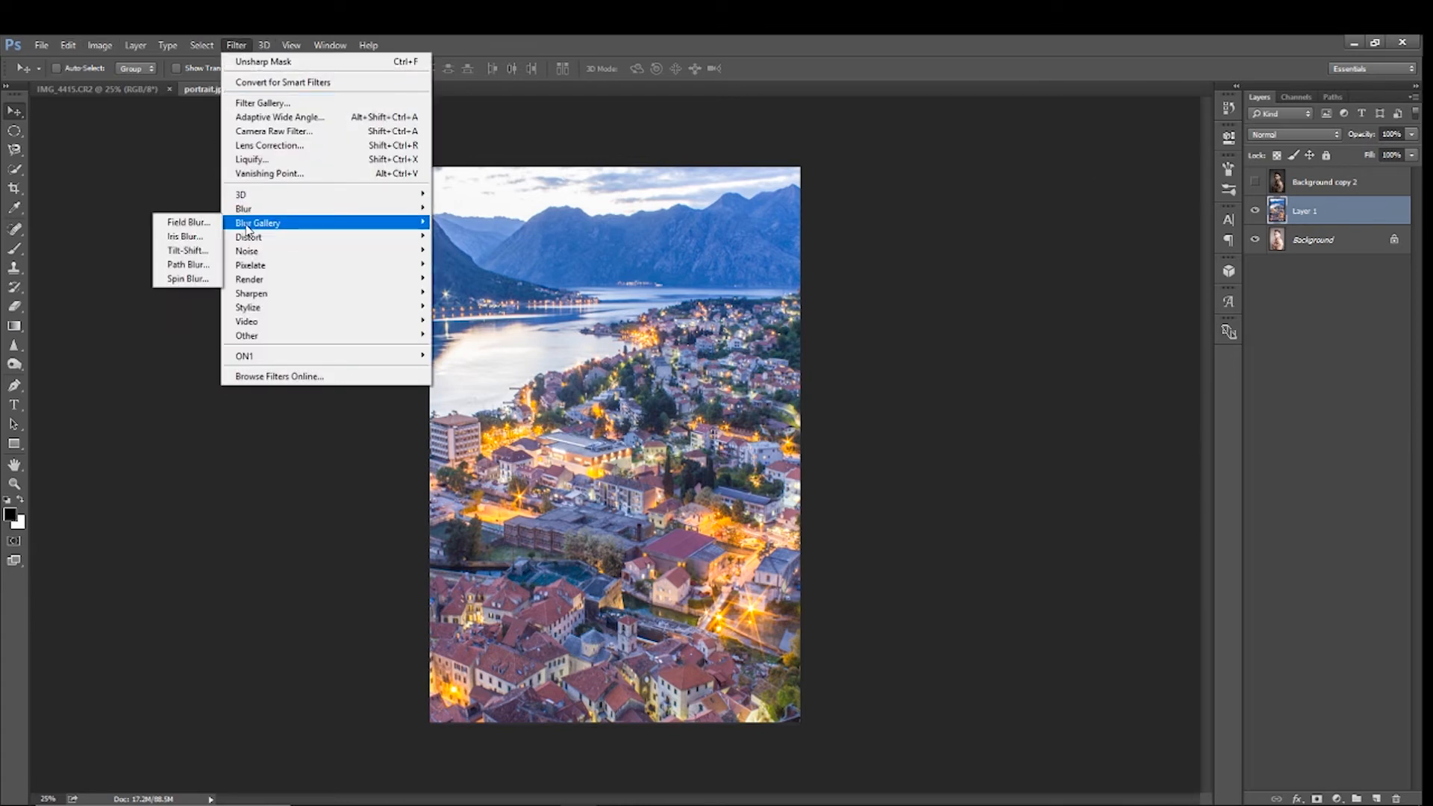
pyautogui.click(183, 223)
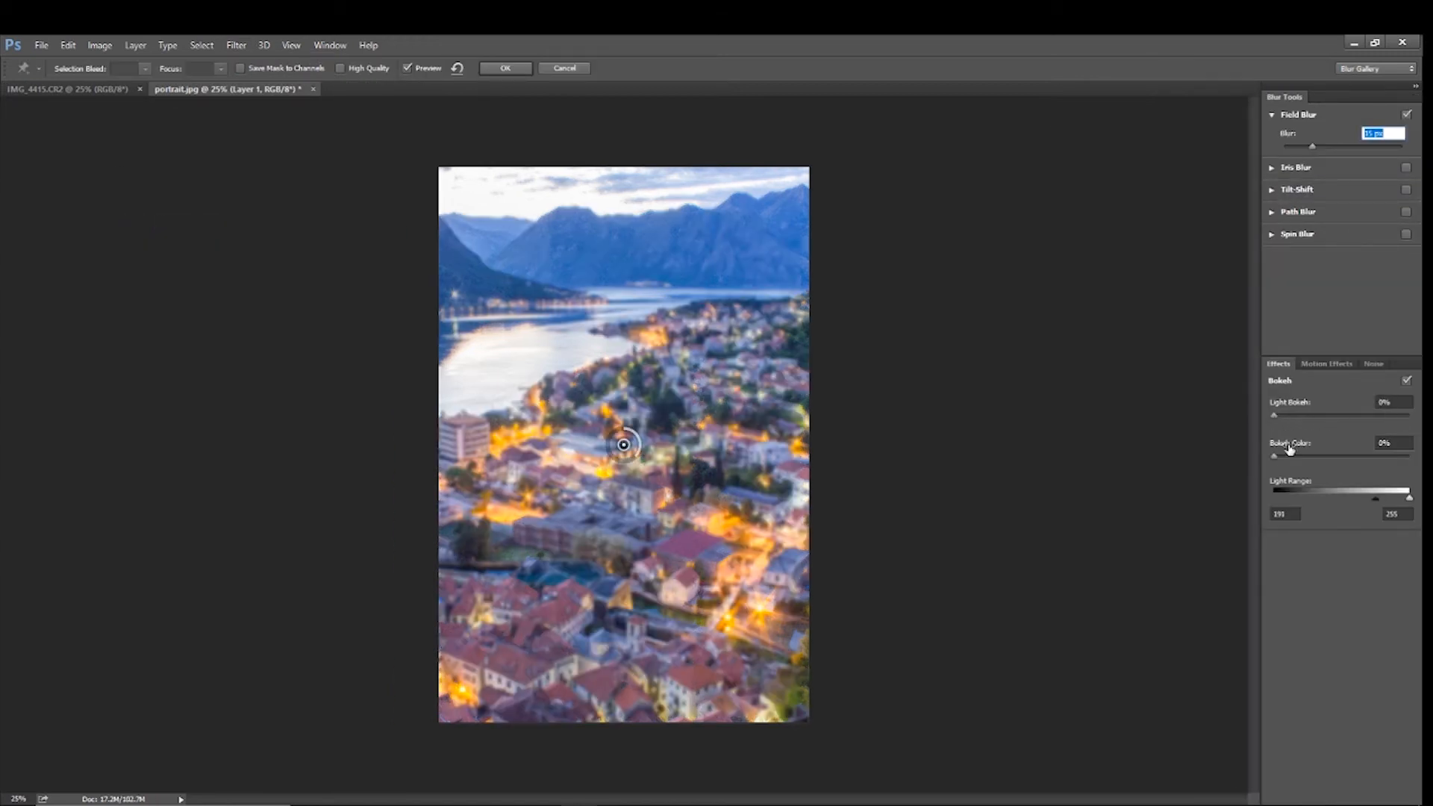
pyautogui.moveTo(1274, 417); pyautogui.dragTo(1379, 421)
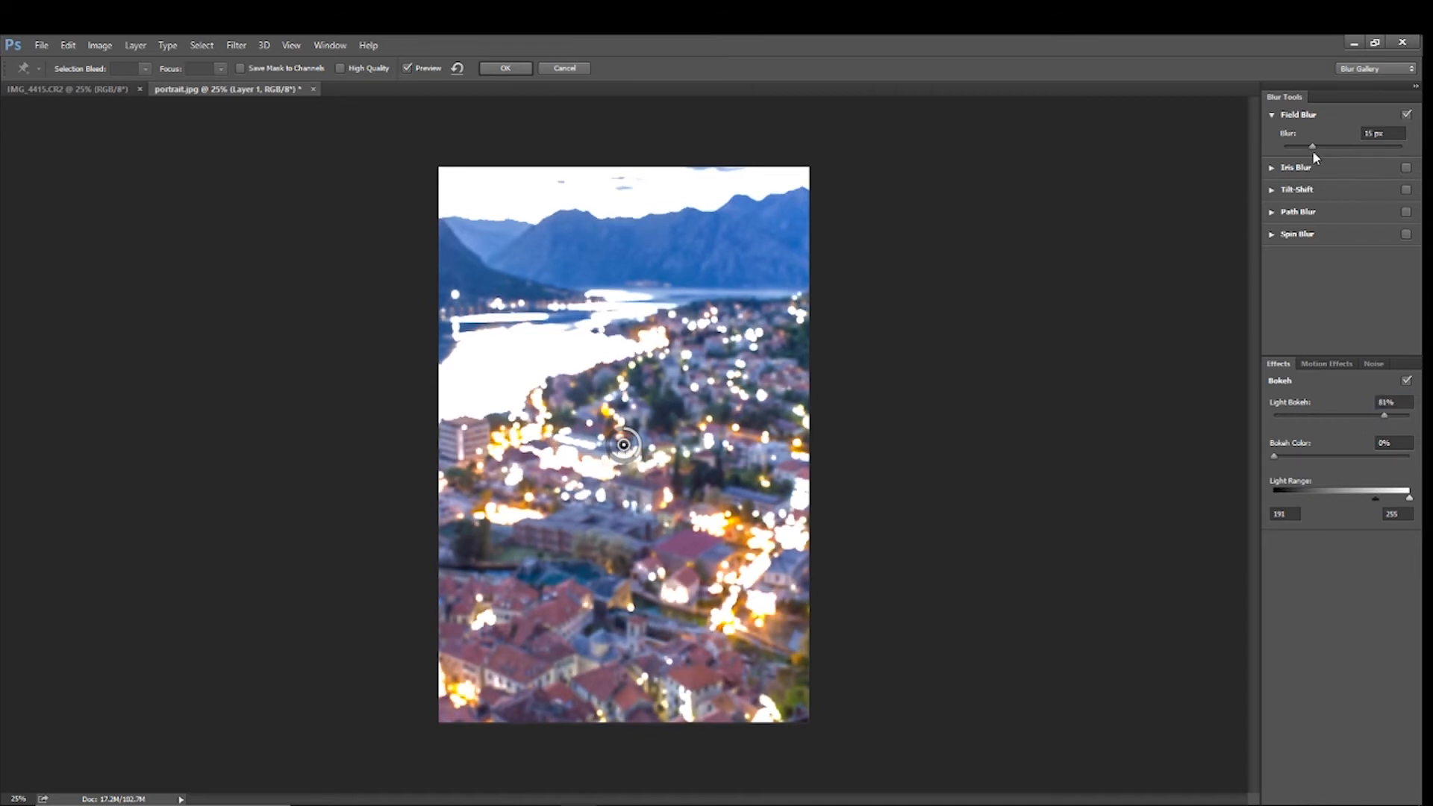
pyautogui.moveTo(1312, 147); pyautogui.dragTo(1364, 155)
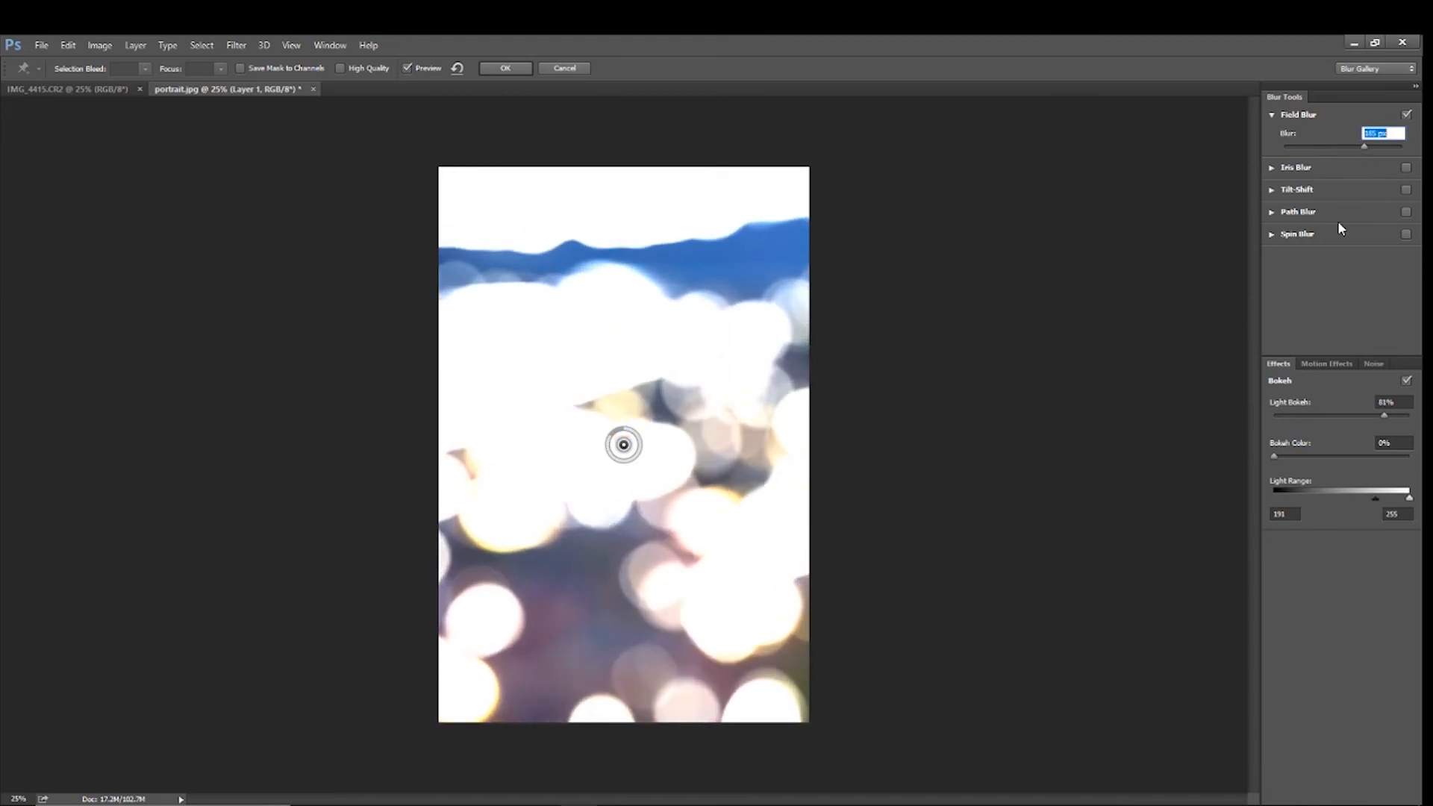
pyautogui.moveTo(1385, 415); pyautogui.dragTo(1359, 418)
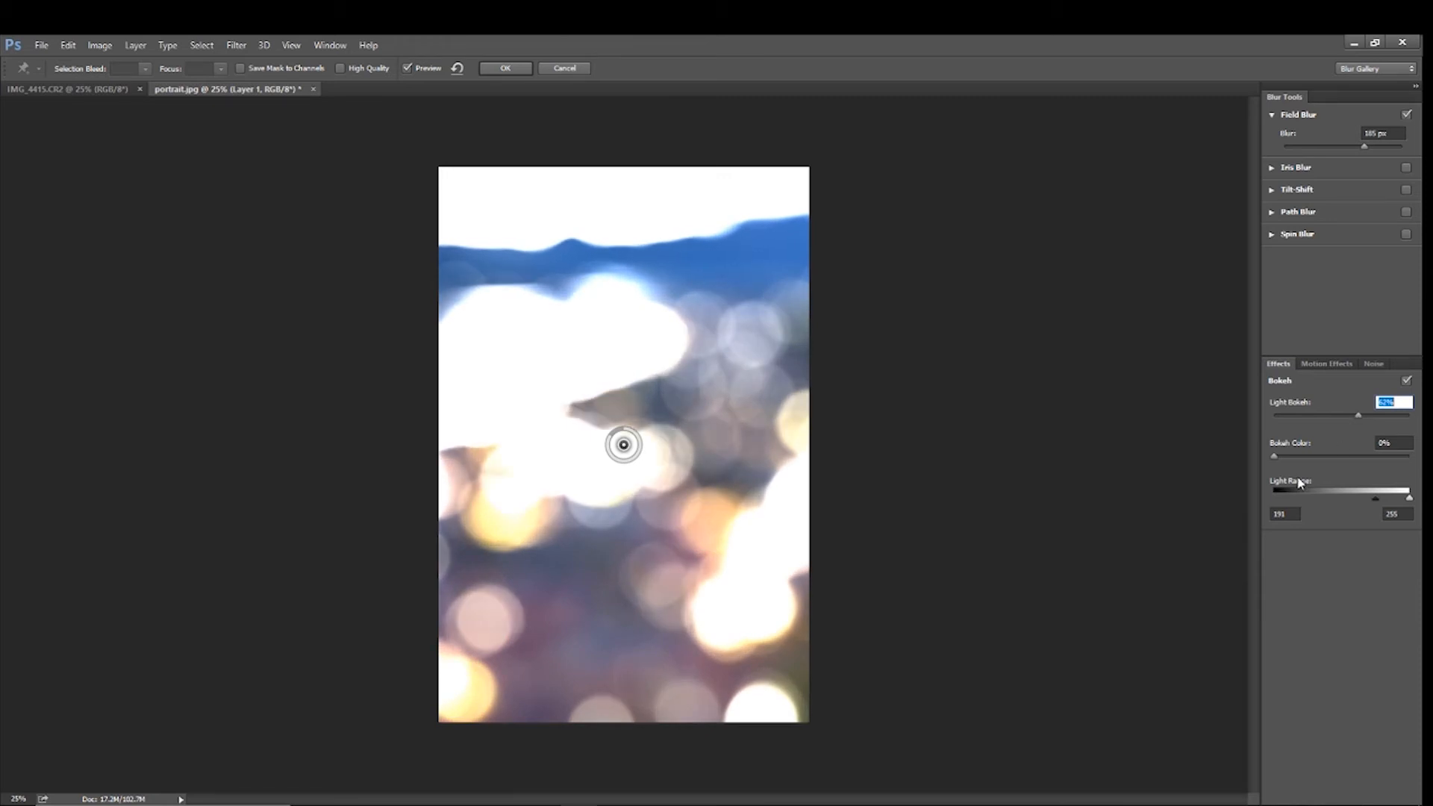
pyautogui.moveTo(1275, 455)
pyautogui.mouseDown()
pyautogui.moveTo(1315, 461)
pyautogui.moveTo(1299, 463)
pyautogui.mouseUp()
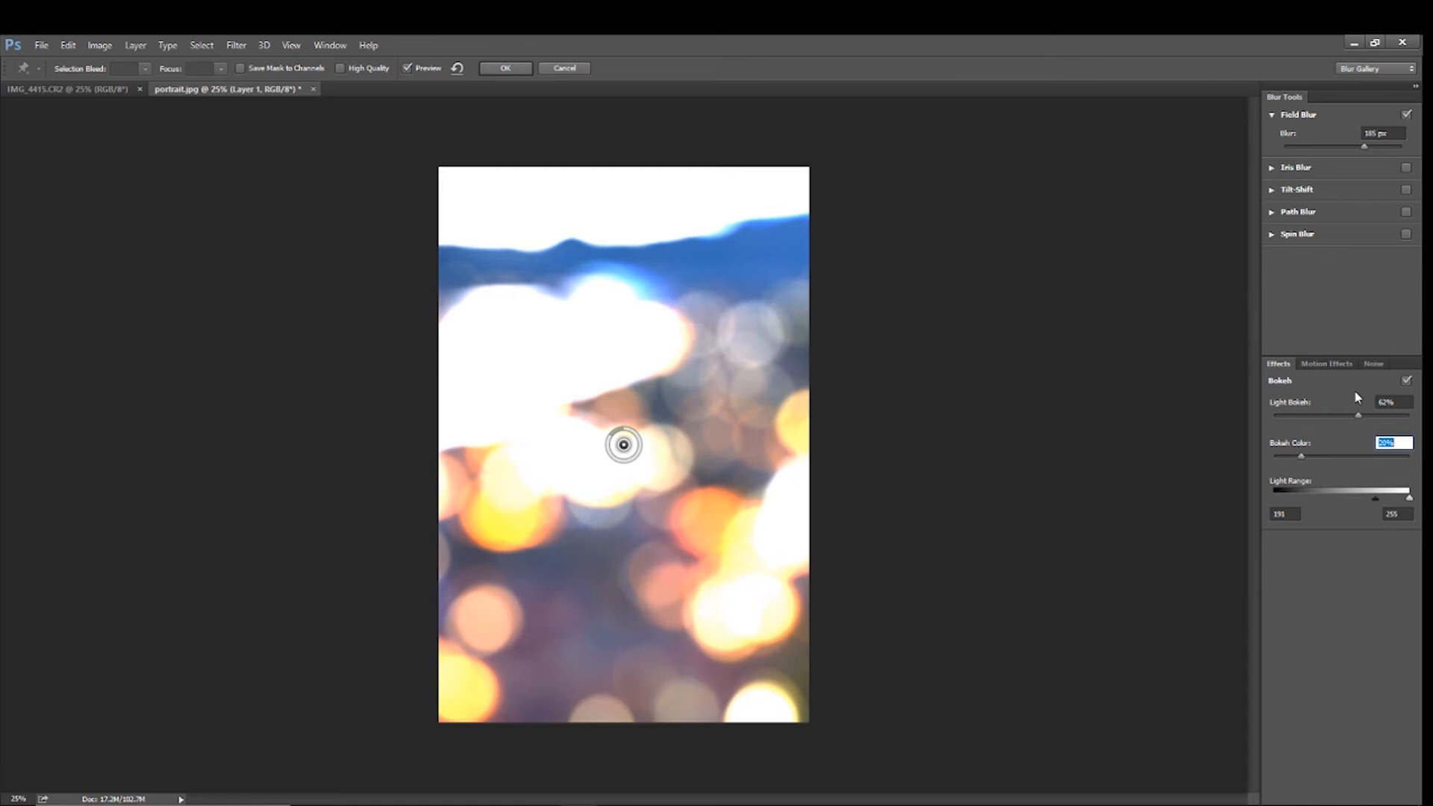
pyautogui.moveTo(1374, 497); pyautogui.dragTo(1399, 497)
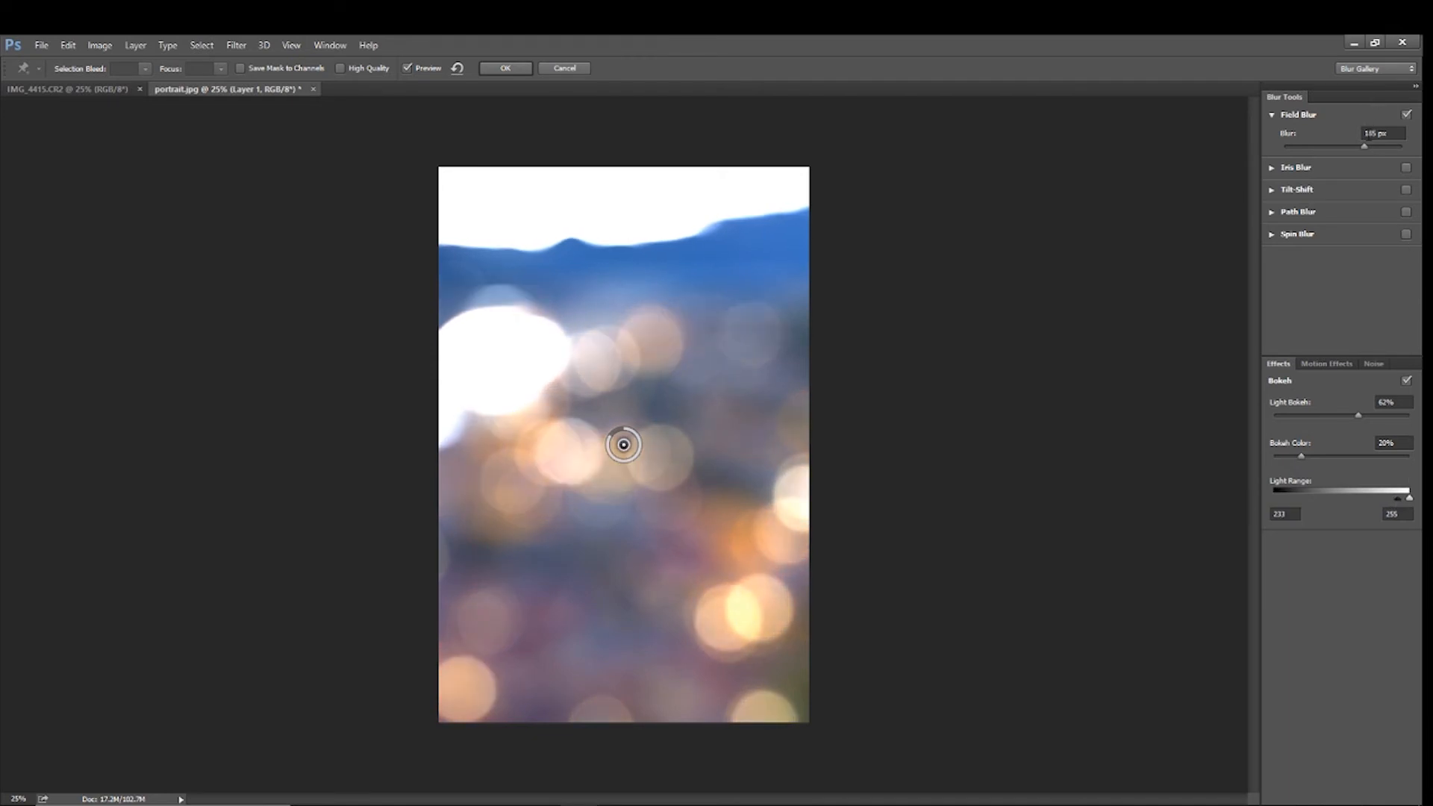
# Reduce the Field Blur to 130 px, raise its light bokeh to 68% and apply the filter
pyautogui.moveTo(1366, 146); pyautogui.dragTo(1350, 148)
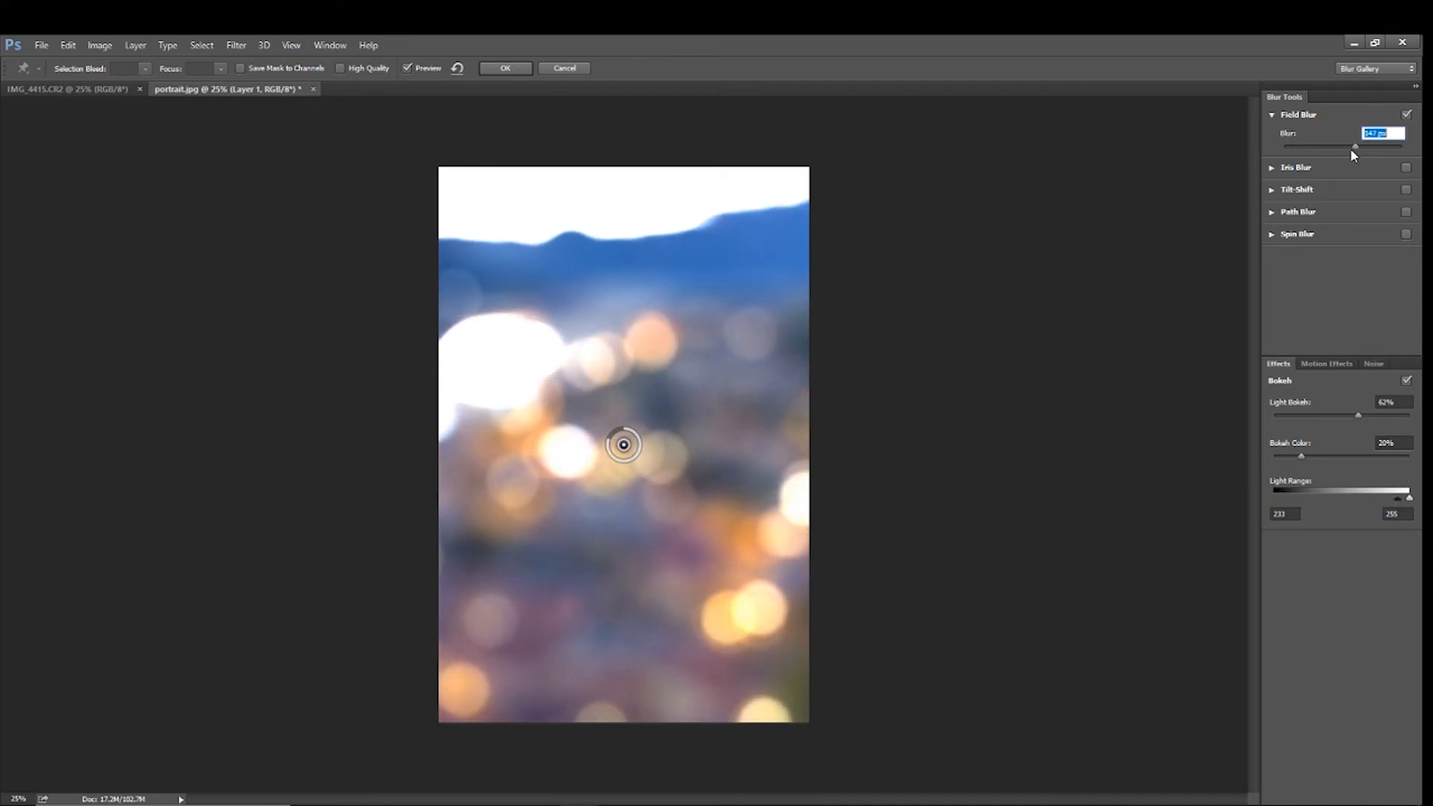
pyautogui.moveTo(1351, 148); pyautogui.dragTo(1351, 150)
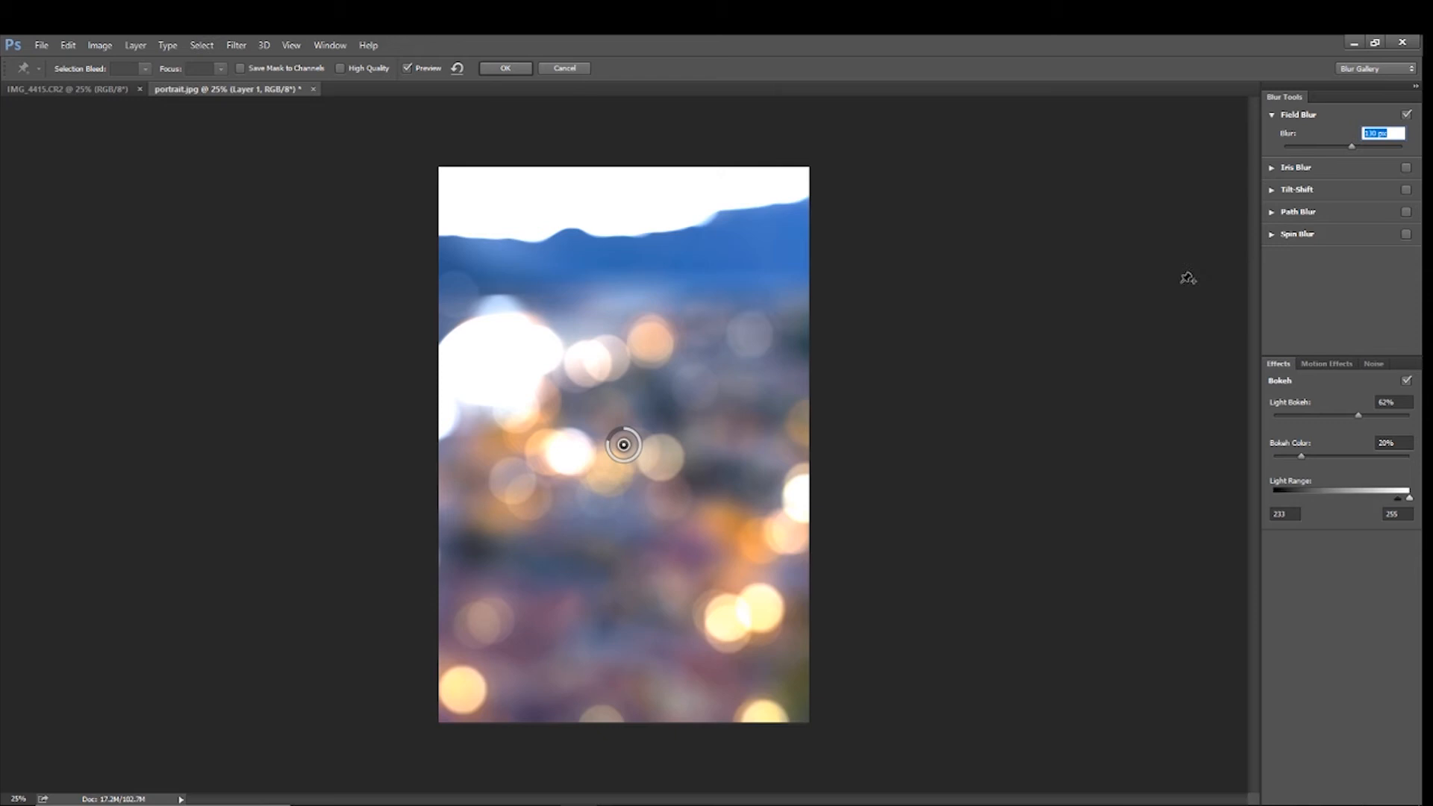
pyautogui.moveTo(1355, 412)
pyautogui.mouseDown()
pyautogui.moveTo(1381, 412)
pyautogui.moveTo(1363, 416)
pyautogui.mouseUp()
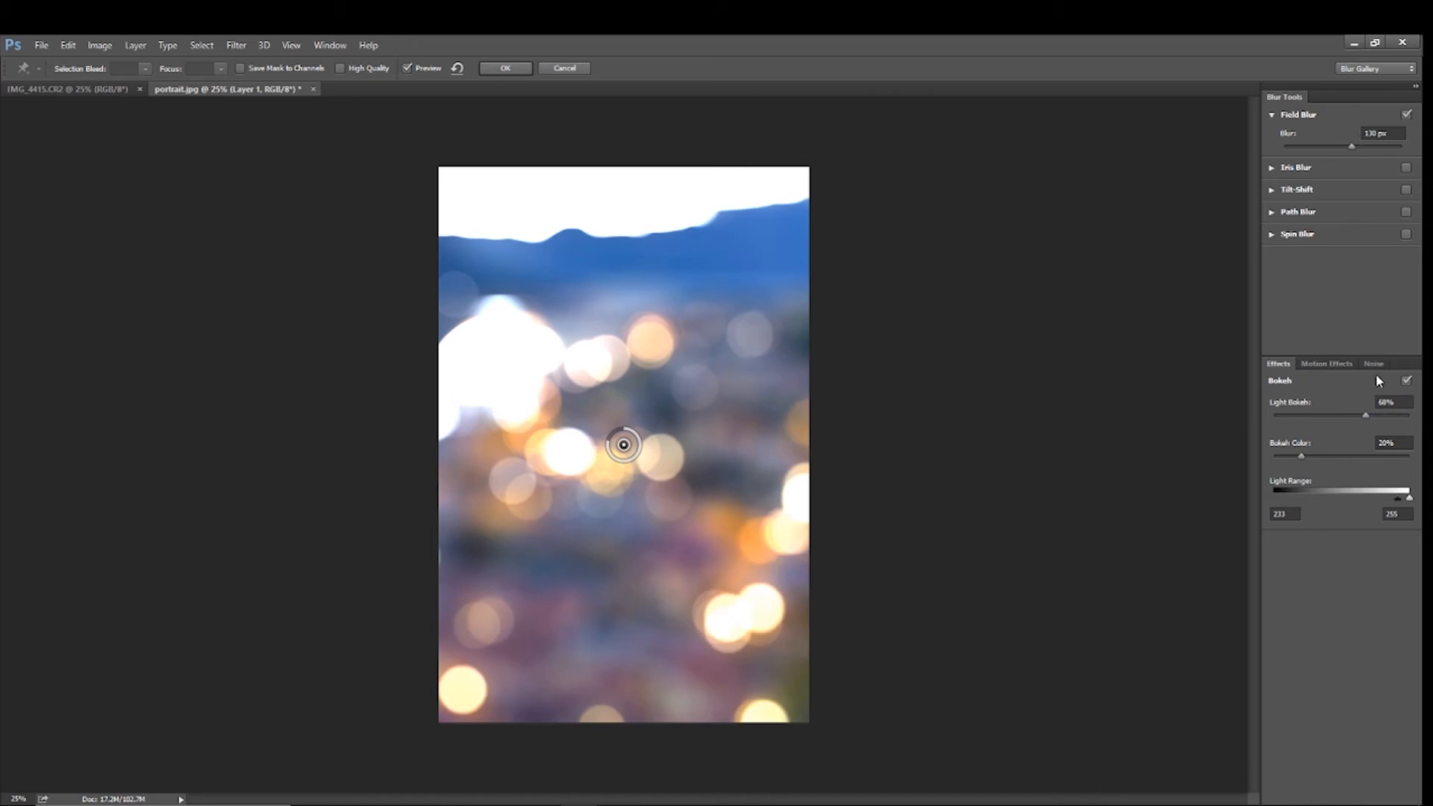
pyautogui.click(498, 69)
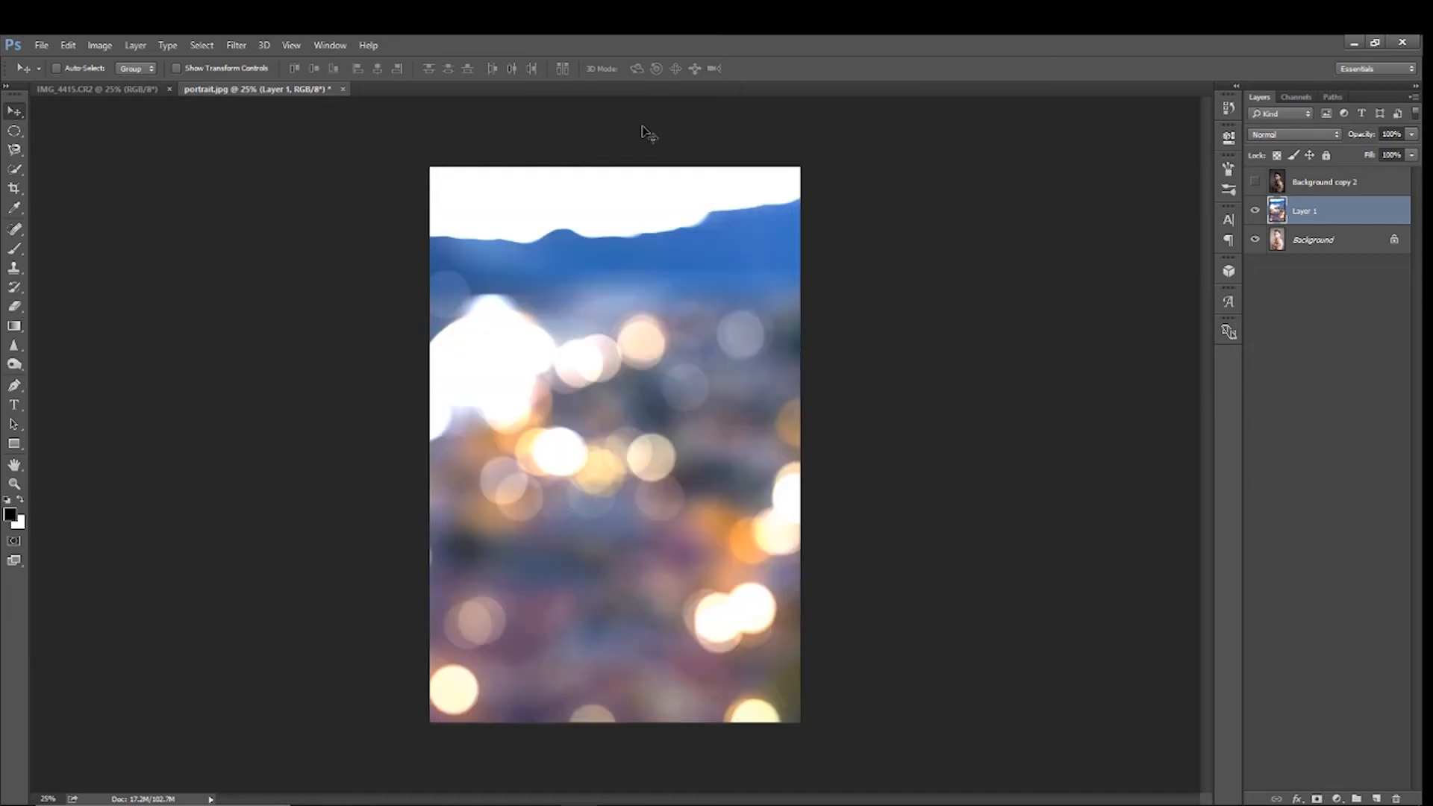
# Move the blurred landscape up and to the left and enlarge it to about 111% width and 107% height, keeping the canvas covered
pyautogui.moveTo(815, 416); pyautogui.dragTo(732, 295)
pyautogui.hotkey('ctrl', 't')
pyautogui.moveTo(551, 683); pyautogui.dragTo(551, 735)
pyautogui.moveTo(983, 377); pyautogui.dragTo(1078, 373)
pyautogui.moveTo(676, 440); pyautogui.dragTo(577, 430)
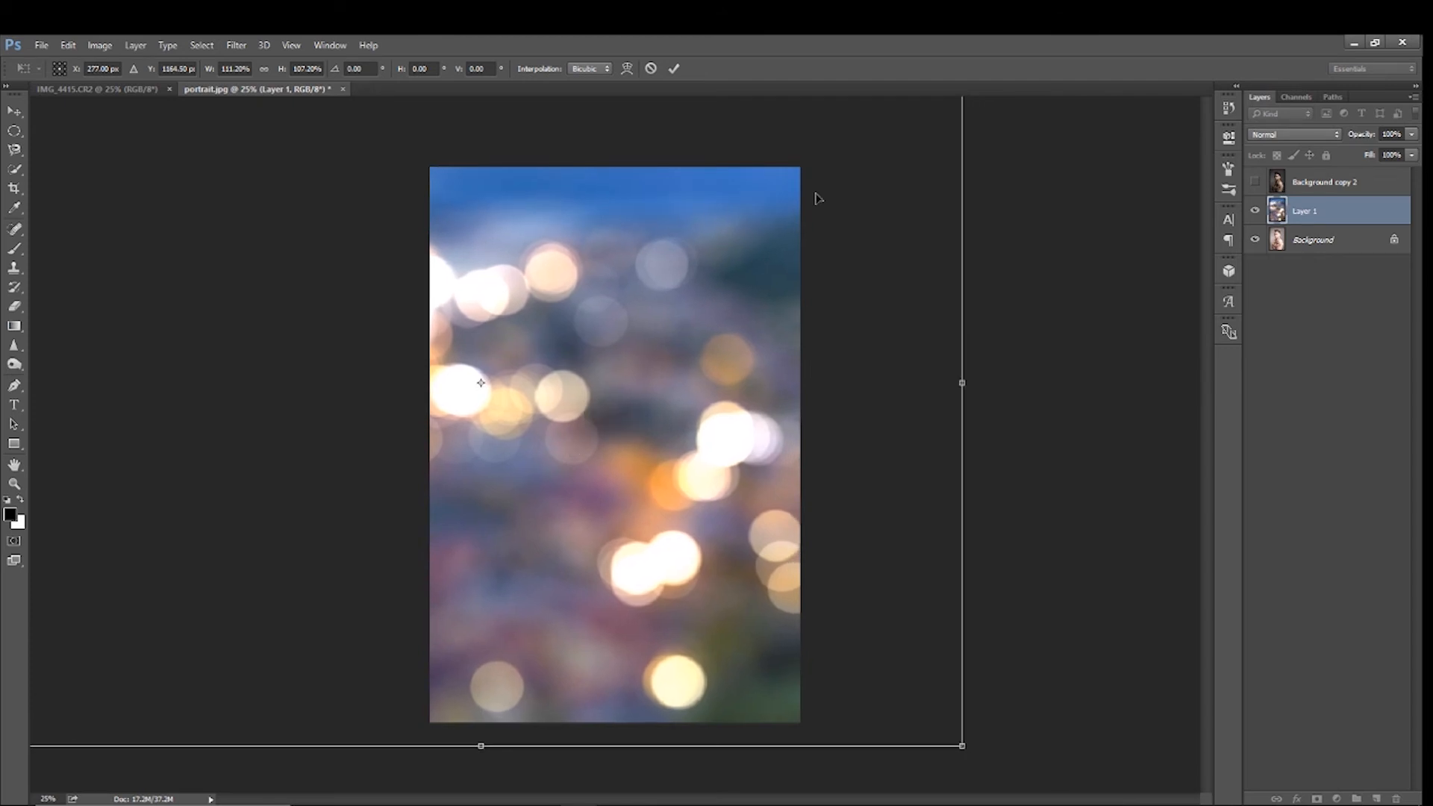
pyautogui.press('Return')
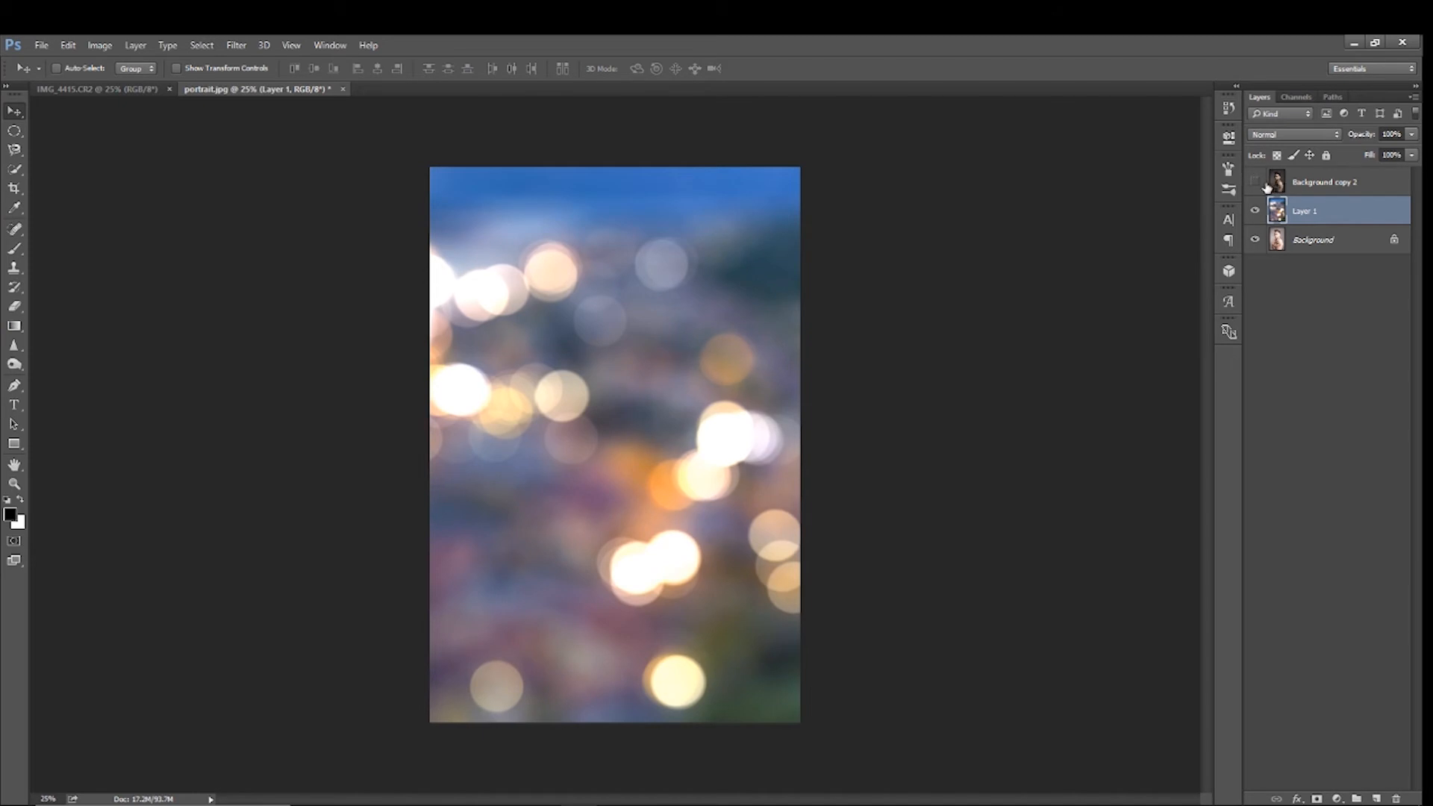
# Show and select Background copy 2, and load the saved "portrait" channel as a new selection
pyautogui.click(1340, 189)
pyautogui.click(1255, 183)
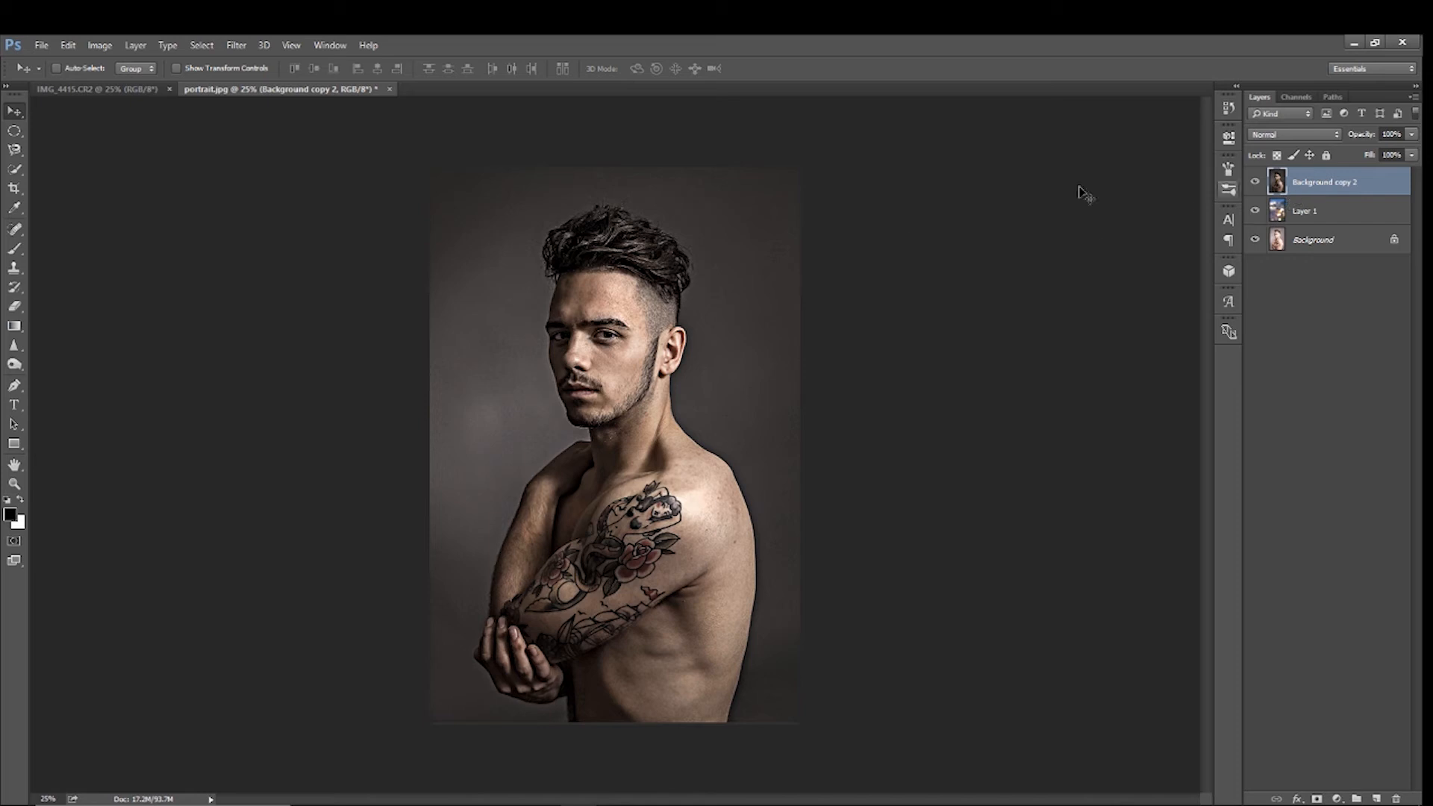
pyautogui.click(203, 46)
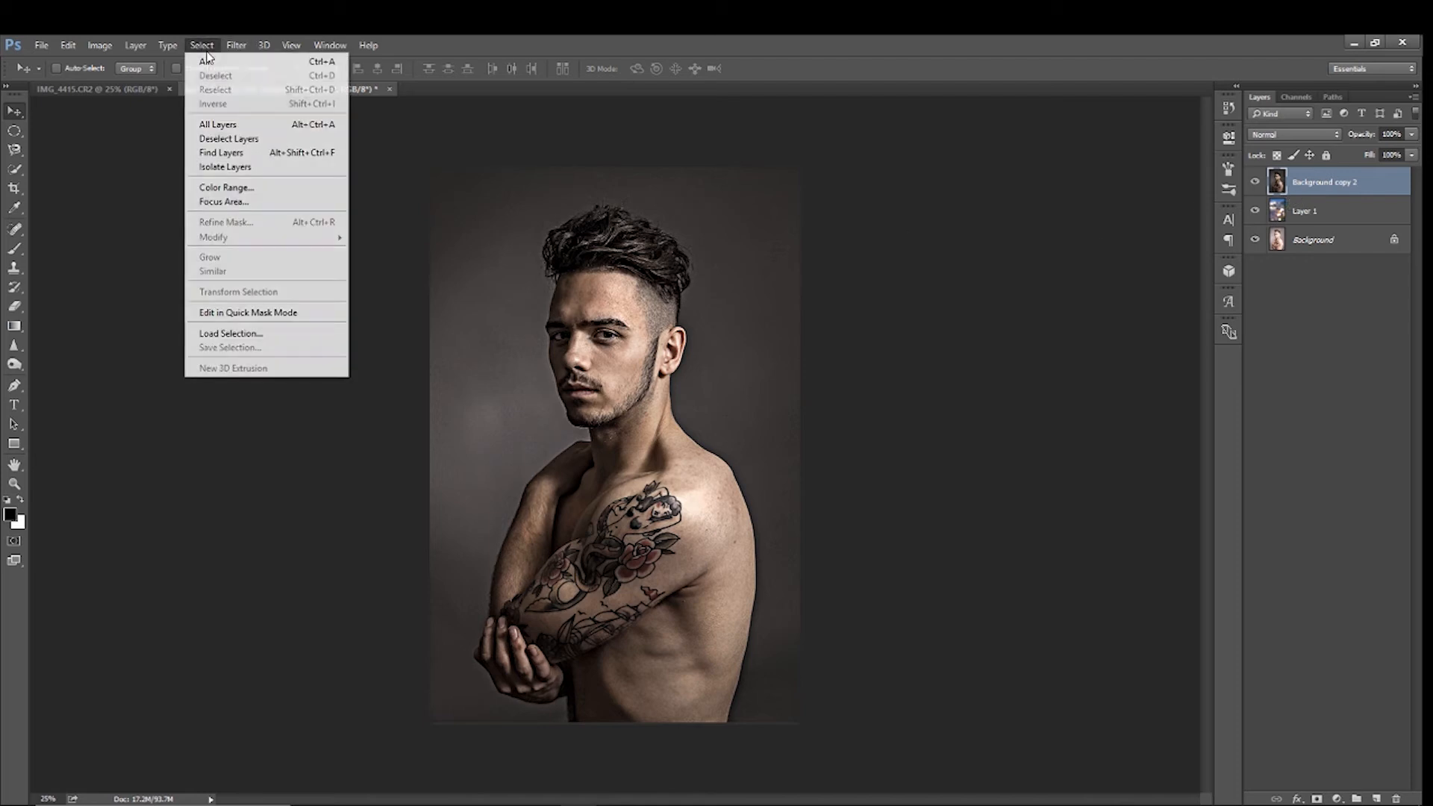
pyautogui.click(215, 330)
pyautogui.click(693, 294)
pyautogui.click(670, 329)
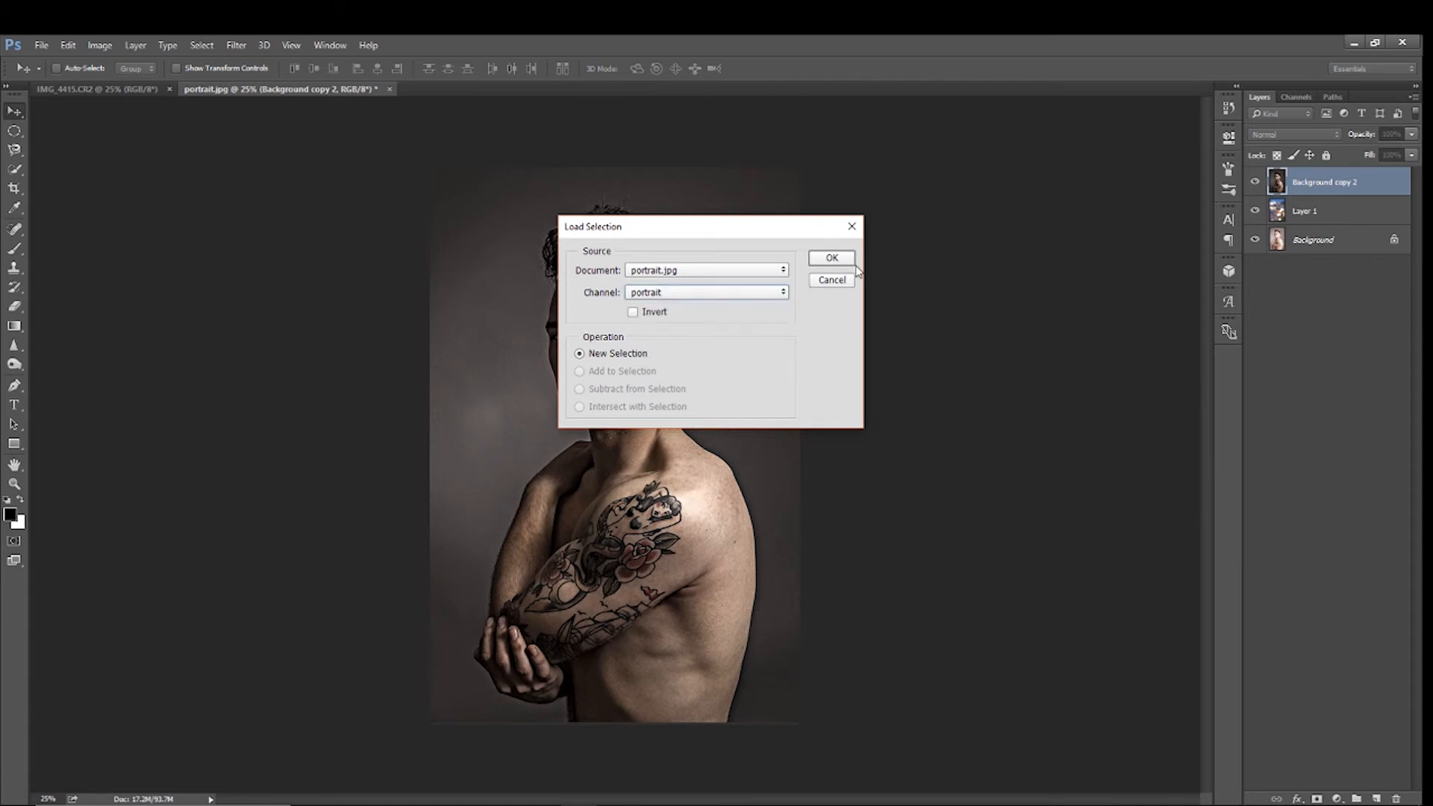
pyautogui.click(840, 261)
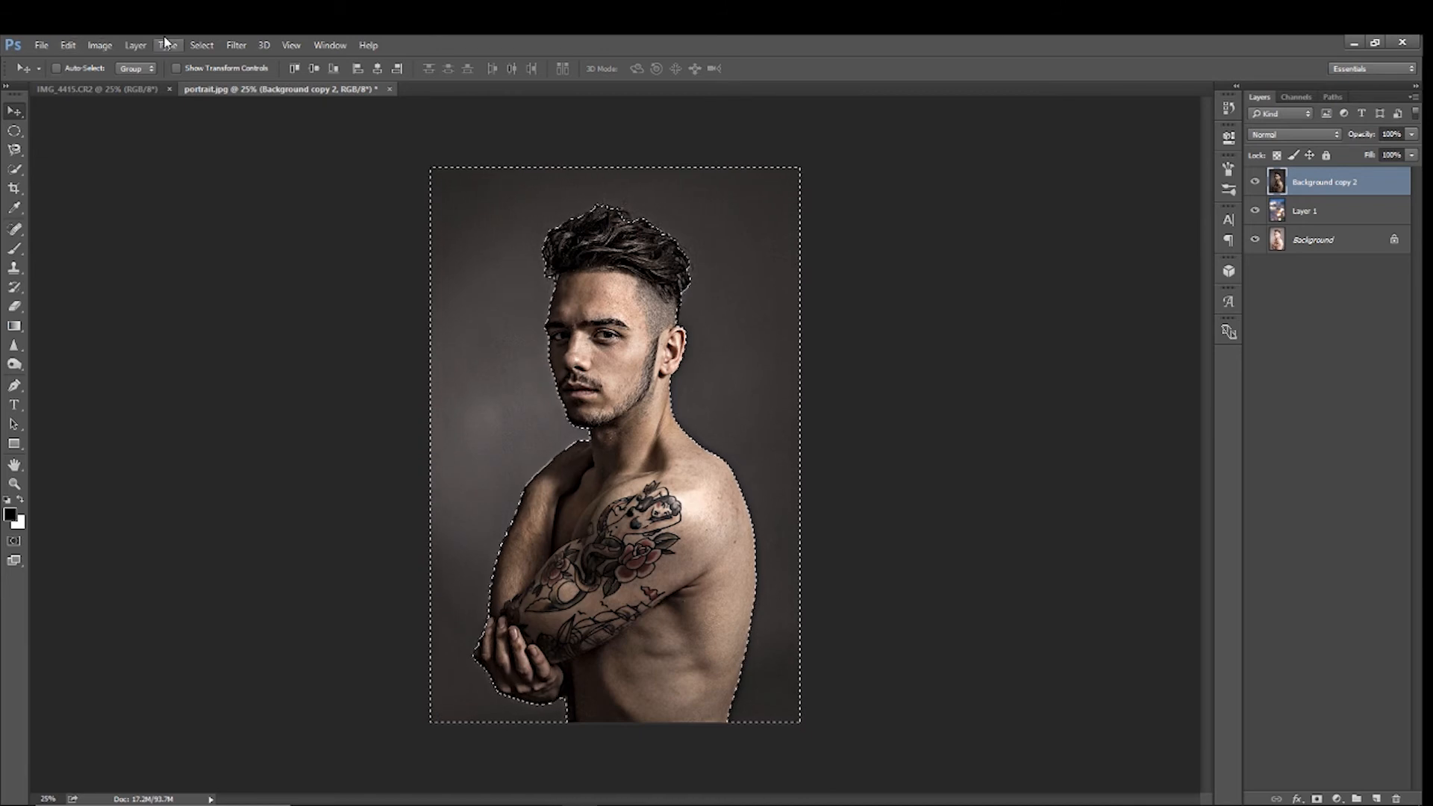
# Invert the selection to the man and add it as a layer mask on Background copy 2
pyautogui.click(202, 46)
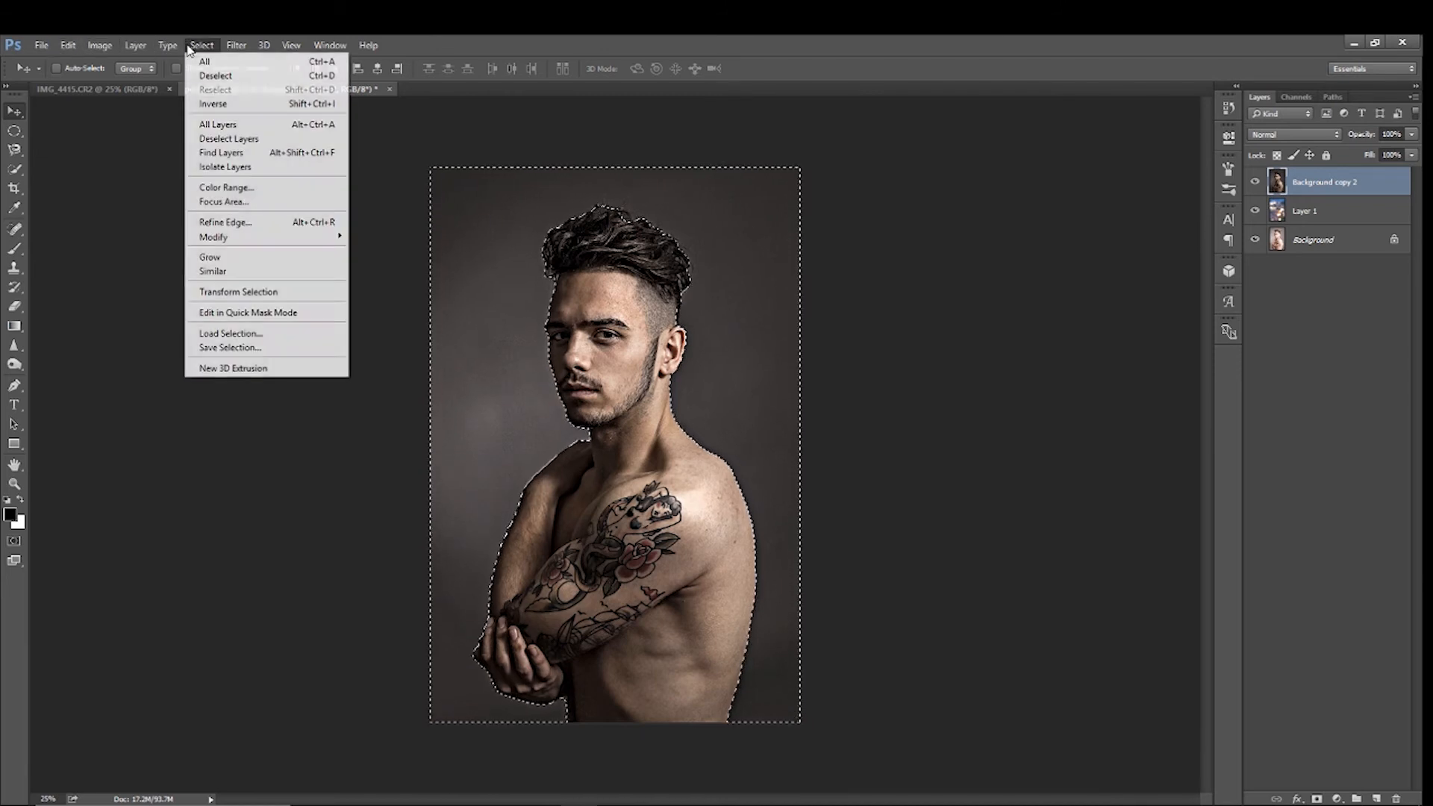
pyautogui.click(209, 97)
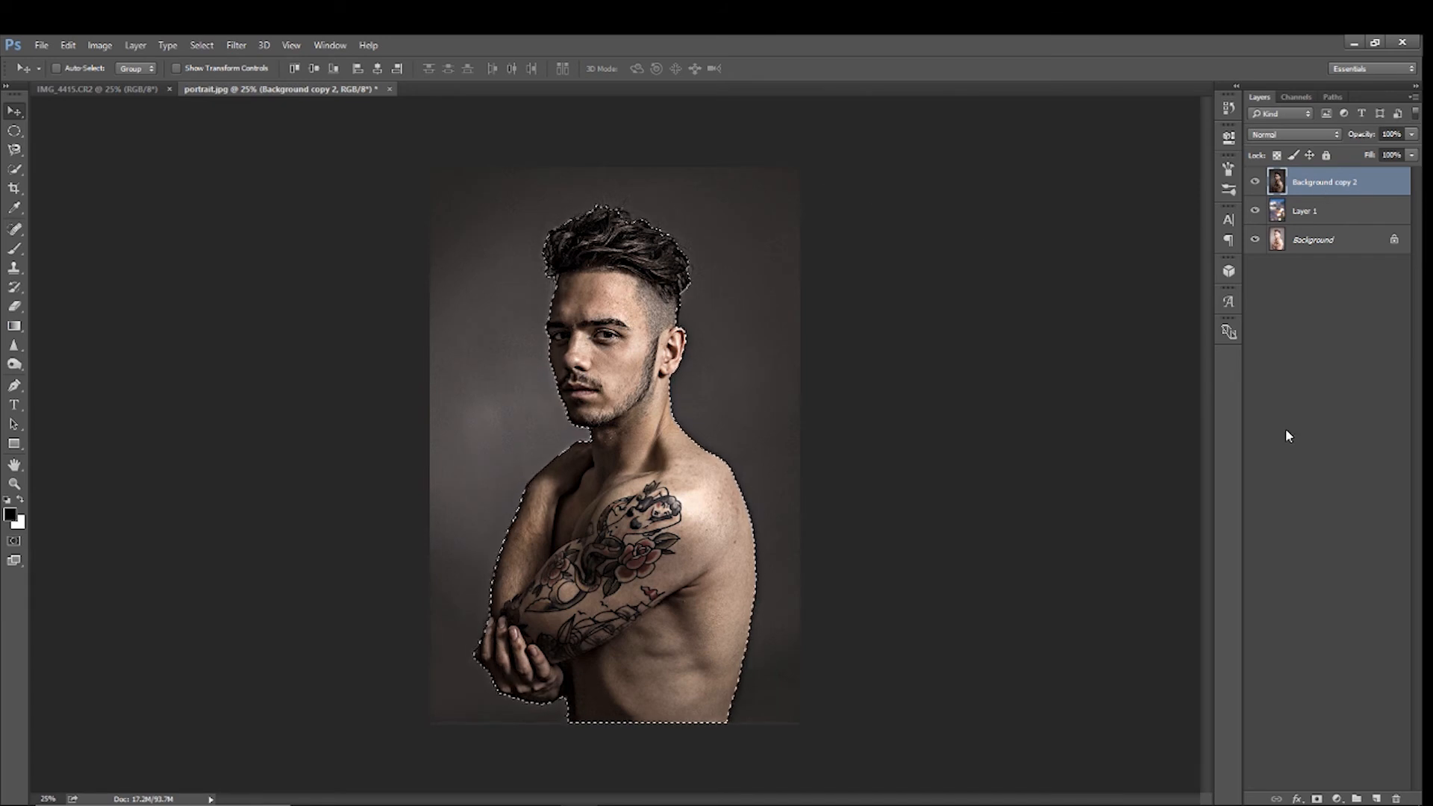
pyautogui.click(1317, 799)
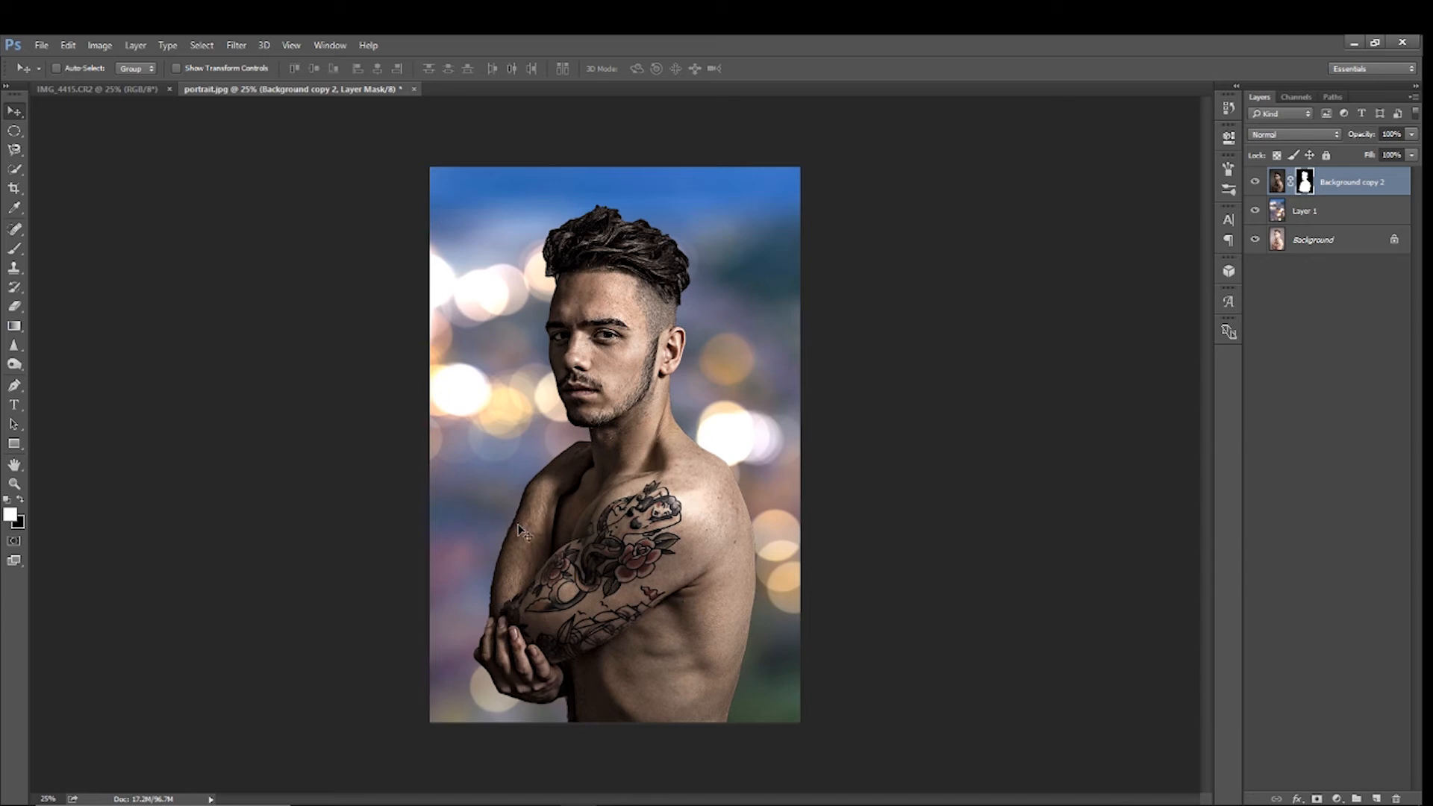
# Apply a Photo Filter to the man's image on Background copy 2 using Warming Filter (85) at 41% density
pyautogui.click(13, 170)
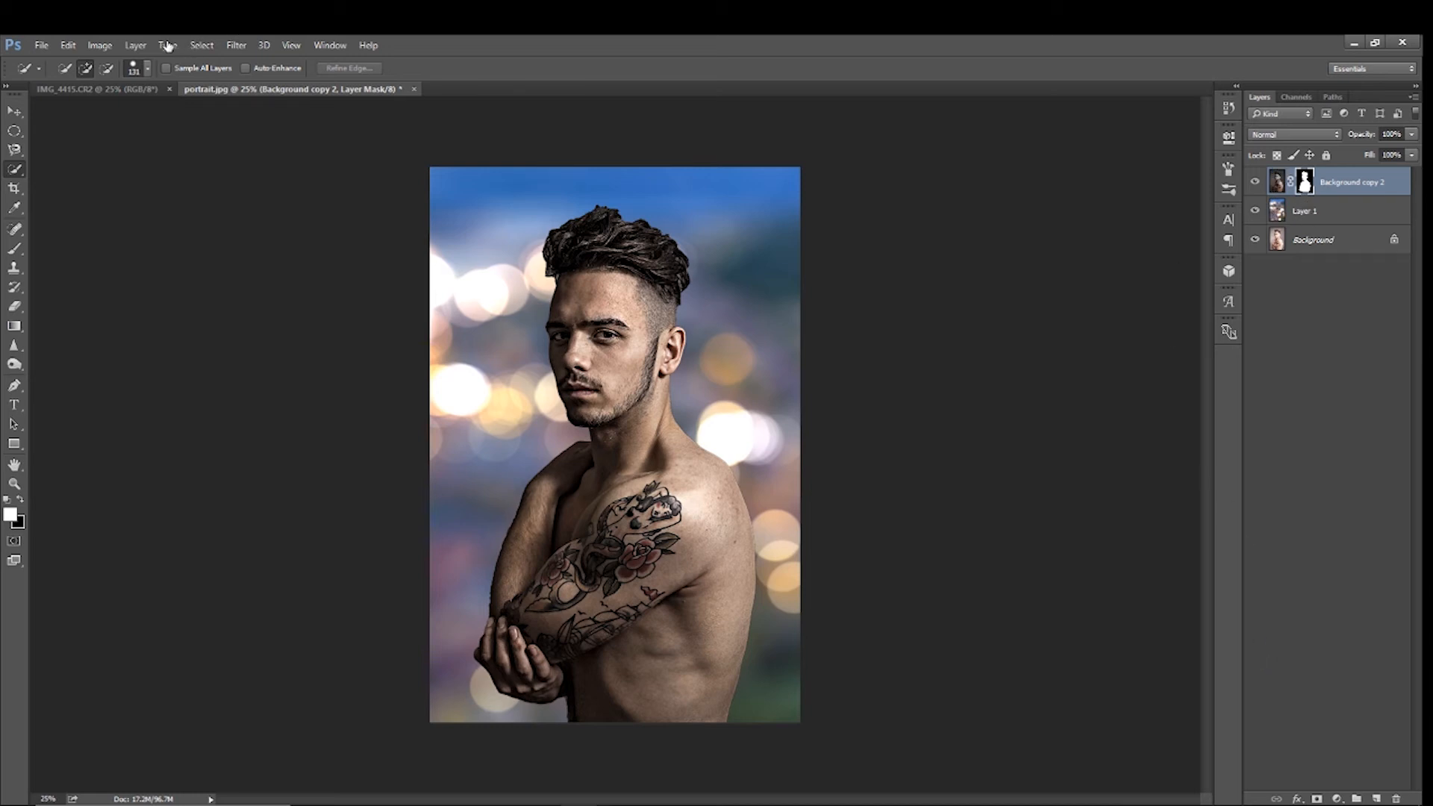
pyautogui.click(111, 47)
pyautogui.moveTo(120, 88)
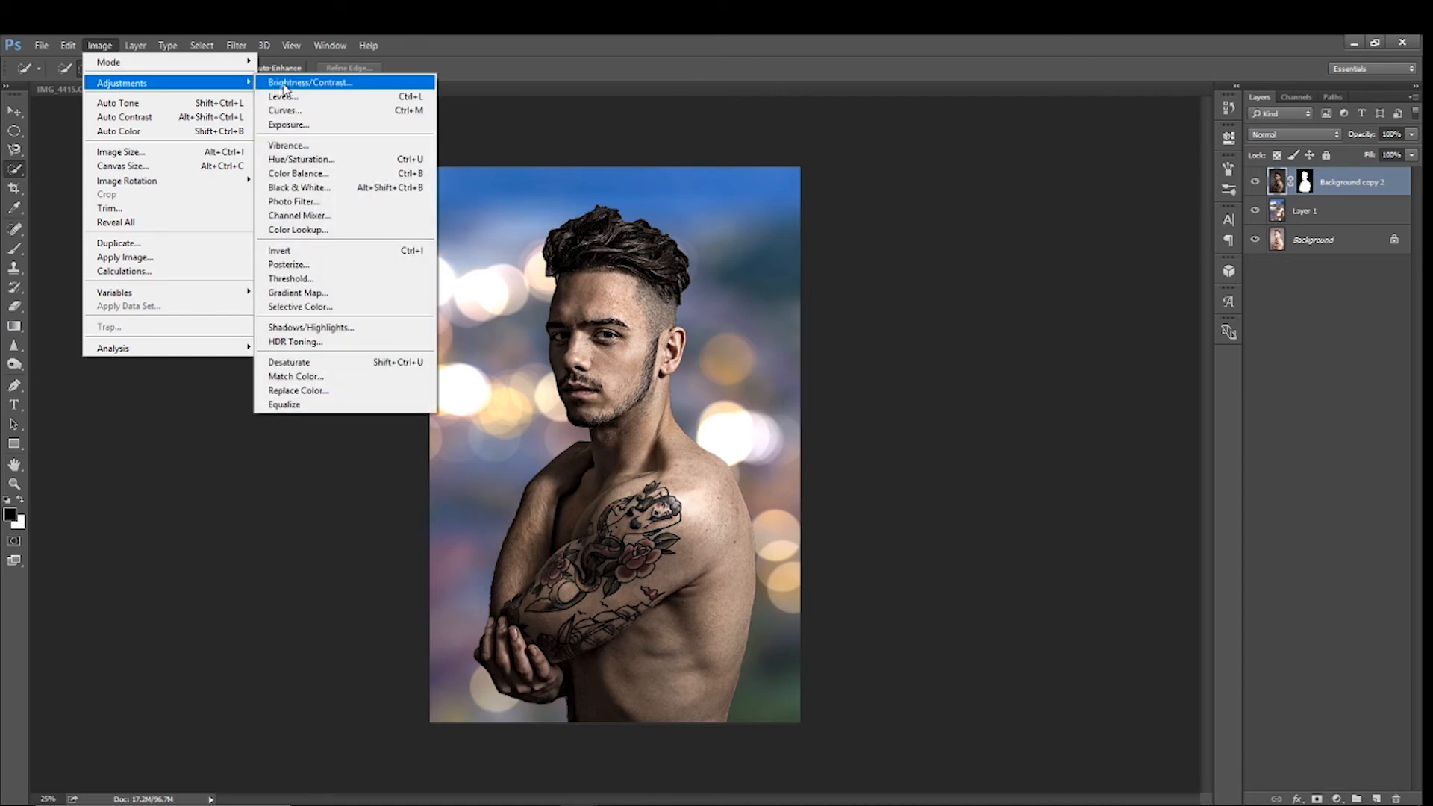
pyautogui.click(303, 203)
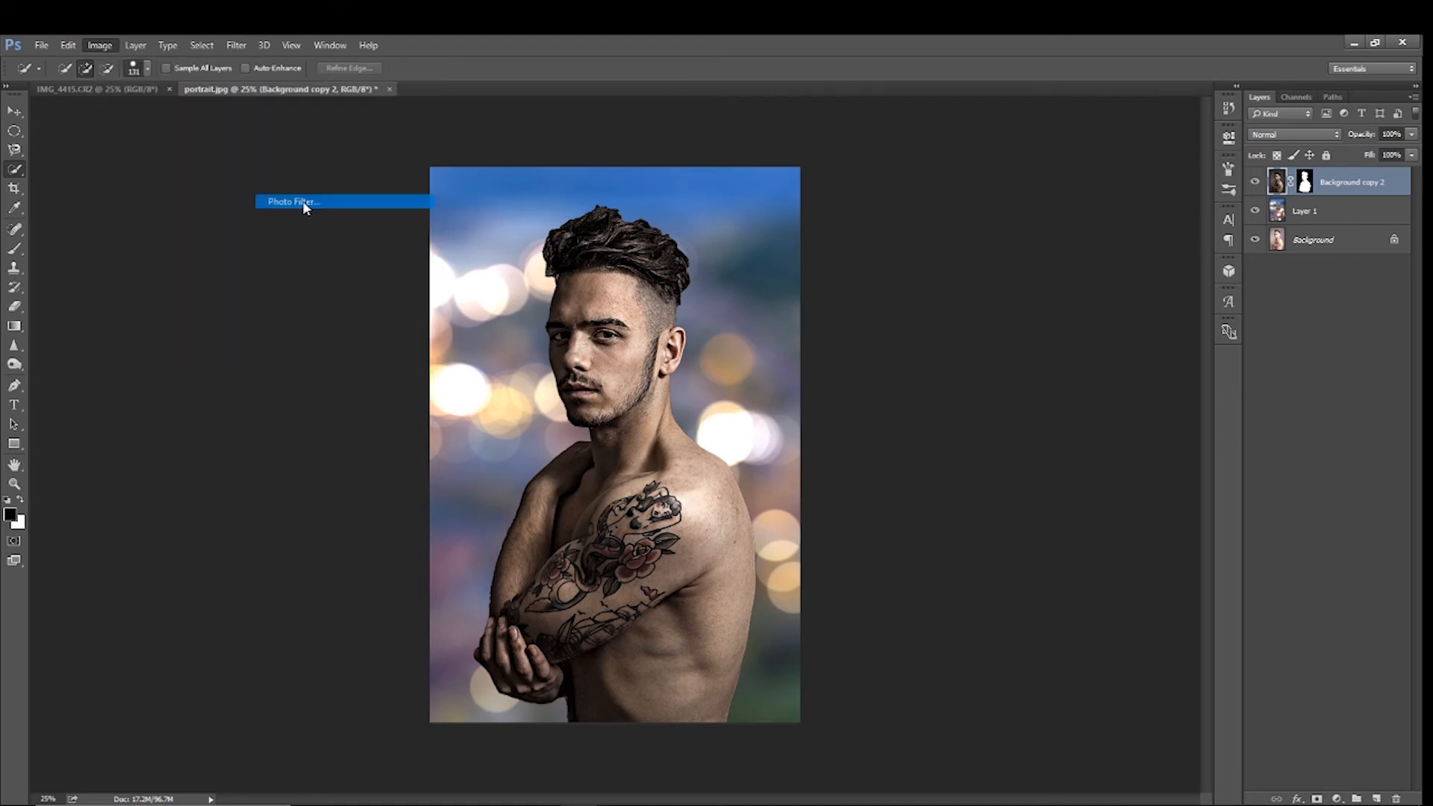
pyautogui.click(1006, 621)
pyautogui.click(1004, 618)
pyautogui.moveTo(903, 700); pyautogui.dragTo(935, 706)
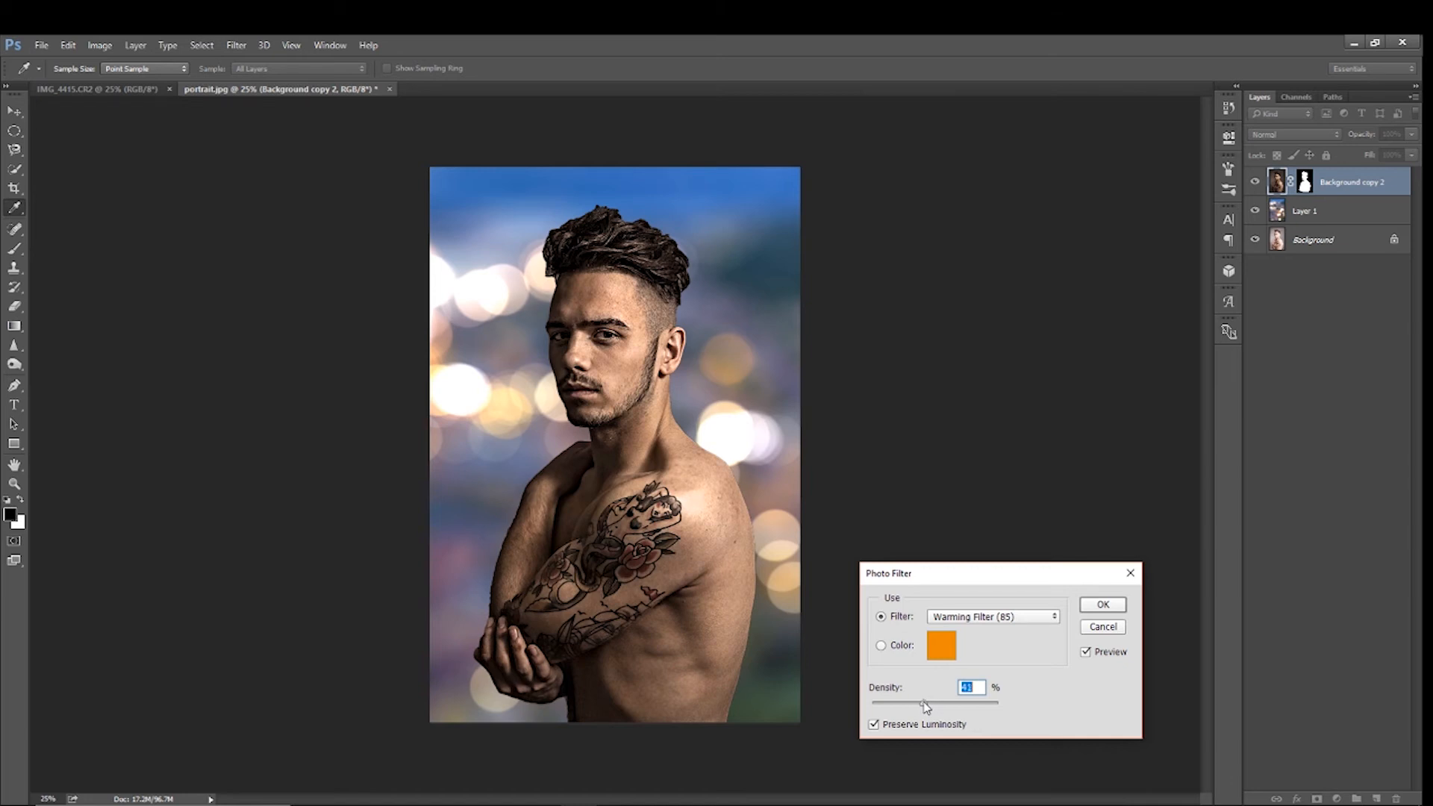
pyautogui.click(1103, 605)
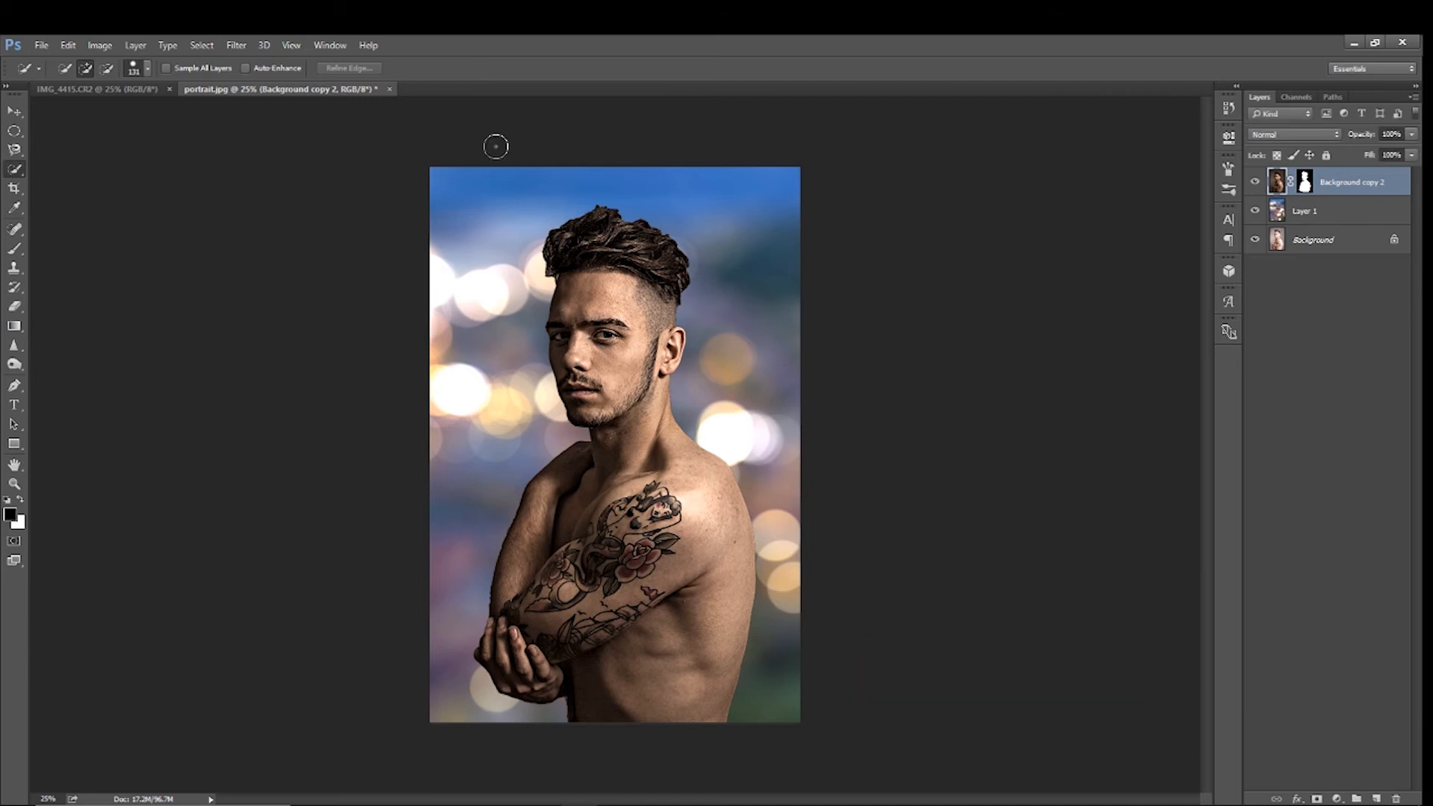
# Apply an Exposure adjustment to the man's image with exposure -0.47 and gamma correction 1.13
pyautogui.click(100, 44)
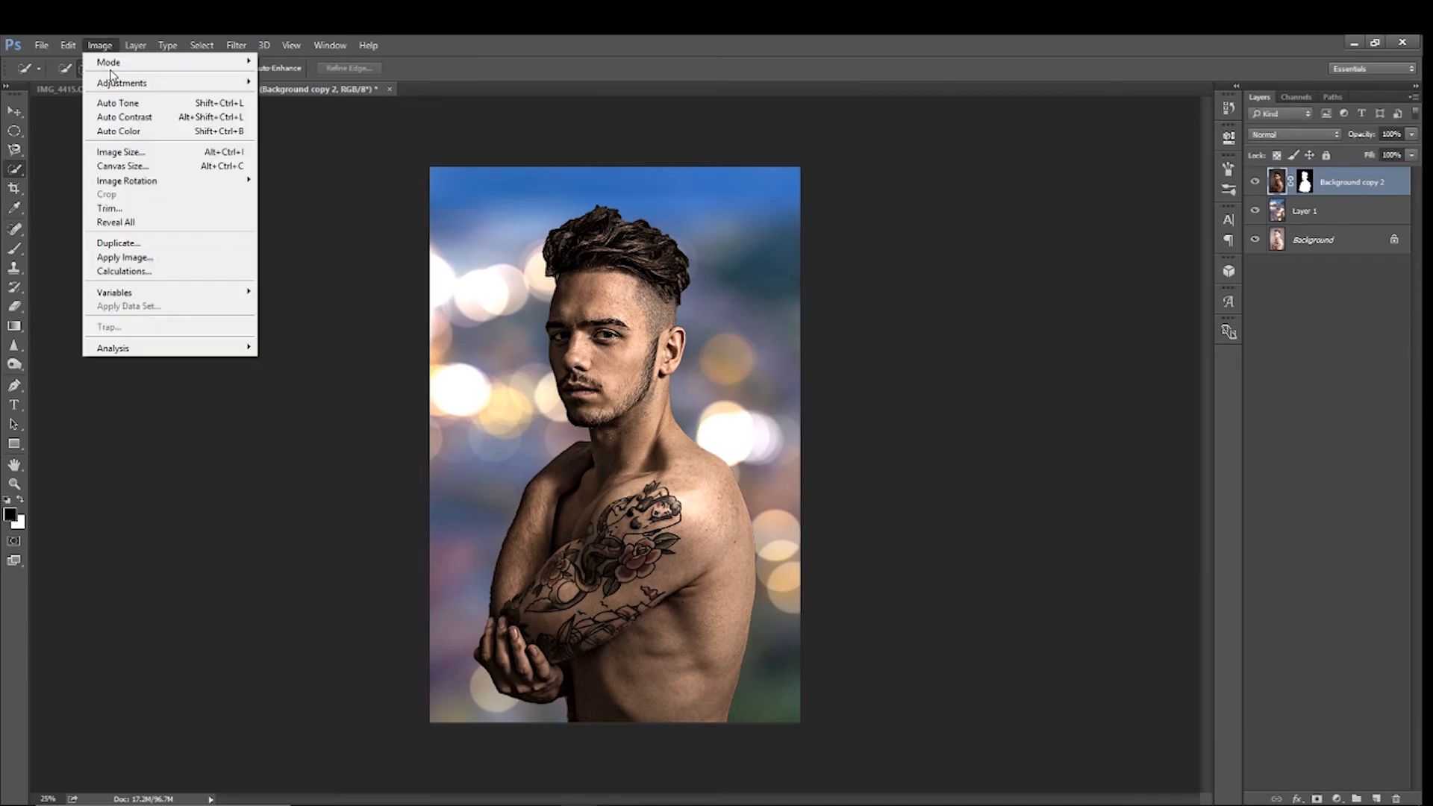
pyautogui.moveTo(224, 83)
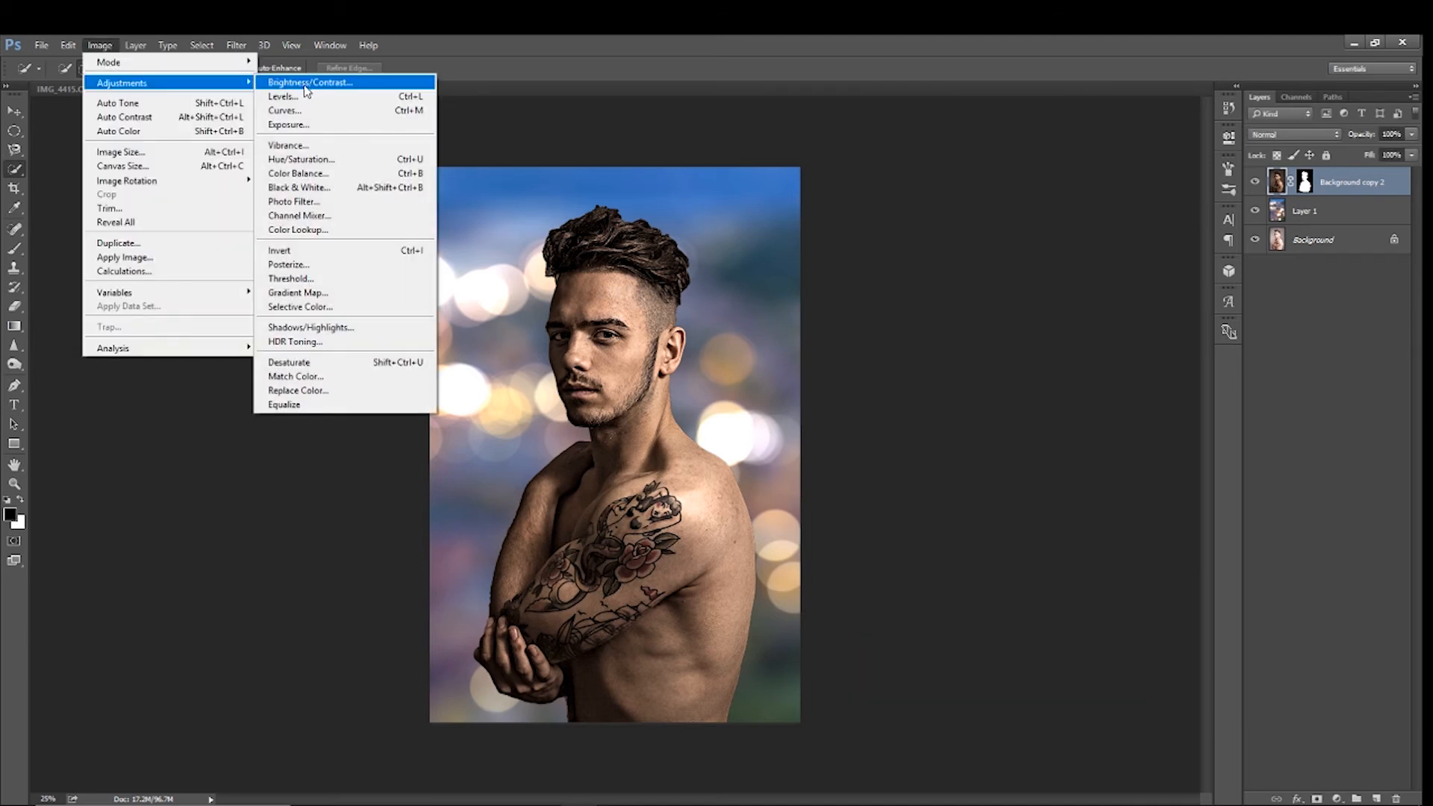
pyautogui.click(299, 123)
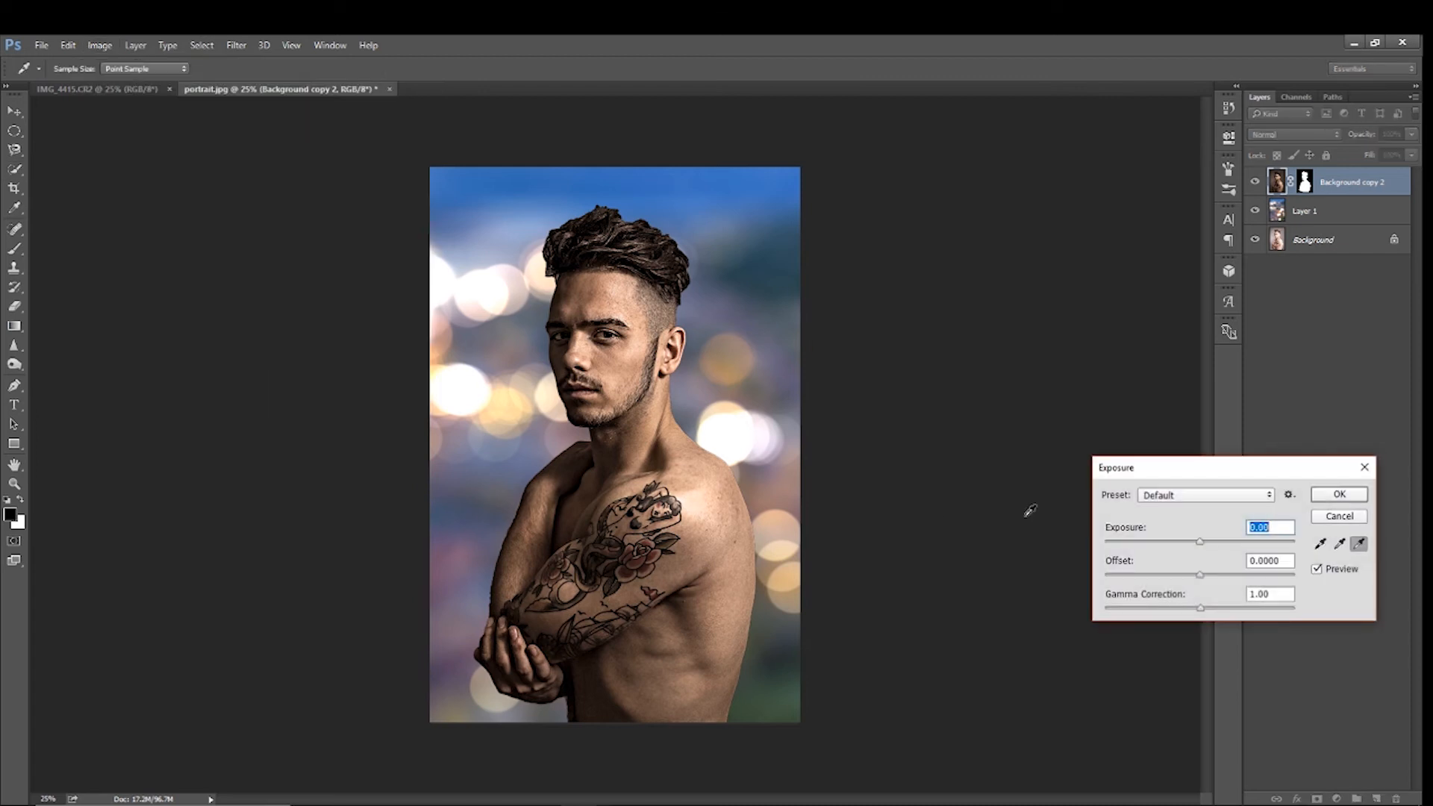
pyautogui.moveTo(1196, 609); pyautogui.dragTo(1192, 614)
pyautogui.moveTo(1200, 541); pyautogui.dragTo(1195, 542)
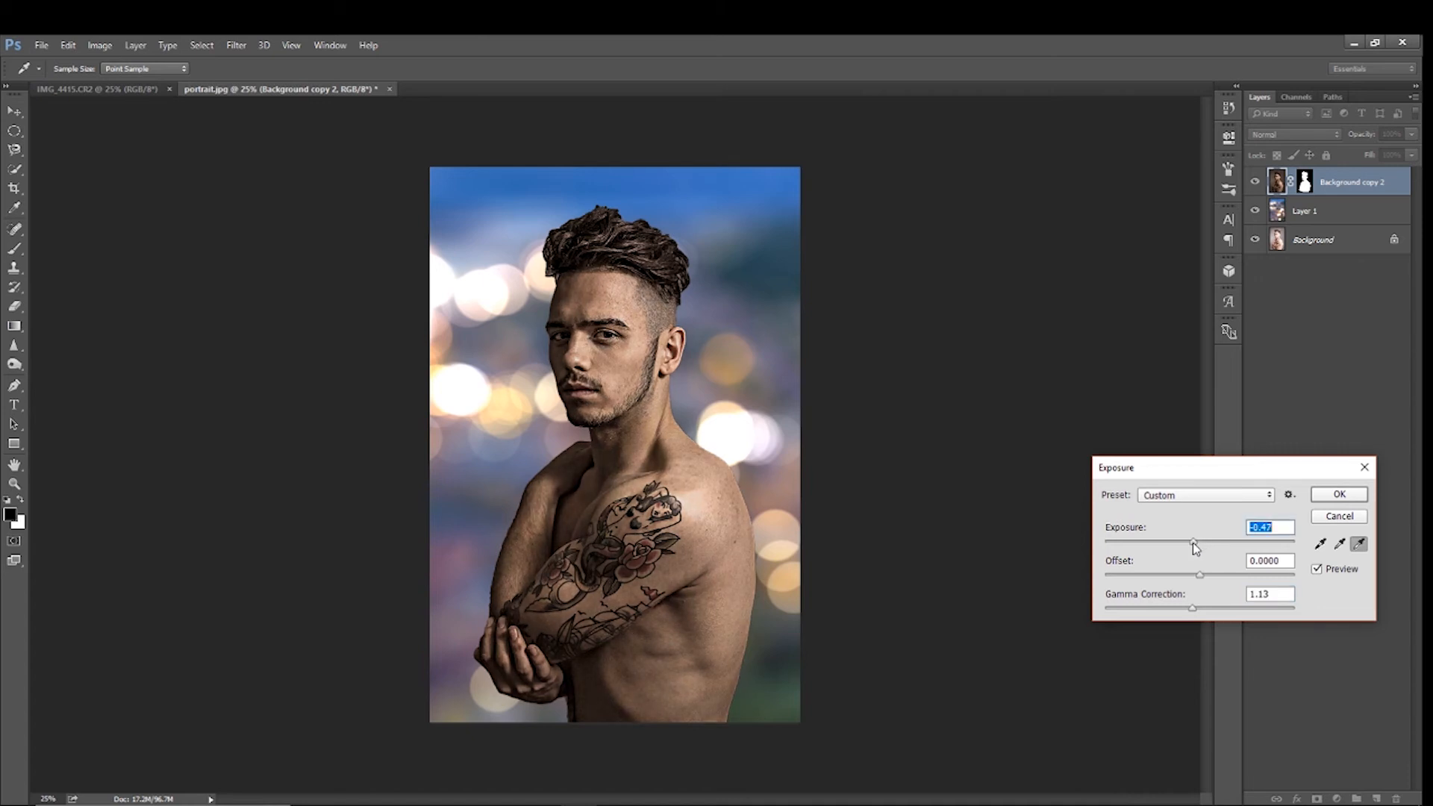
pyautogui.click(1340, 495)
pyautogui.press('w')
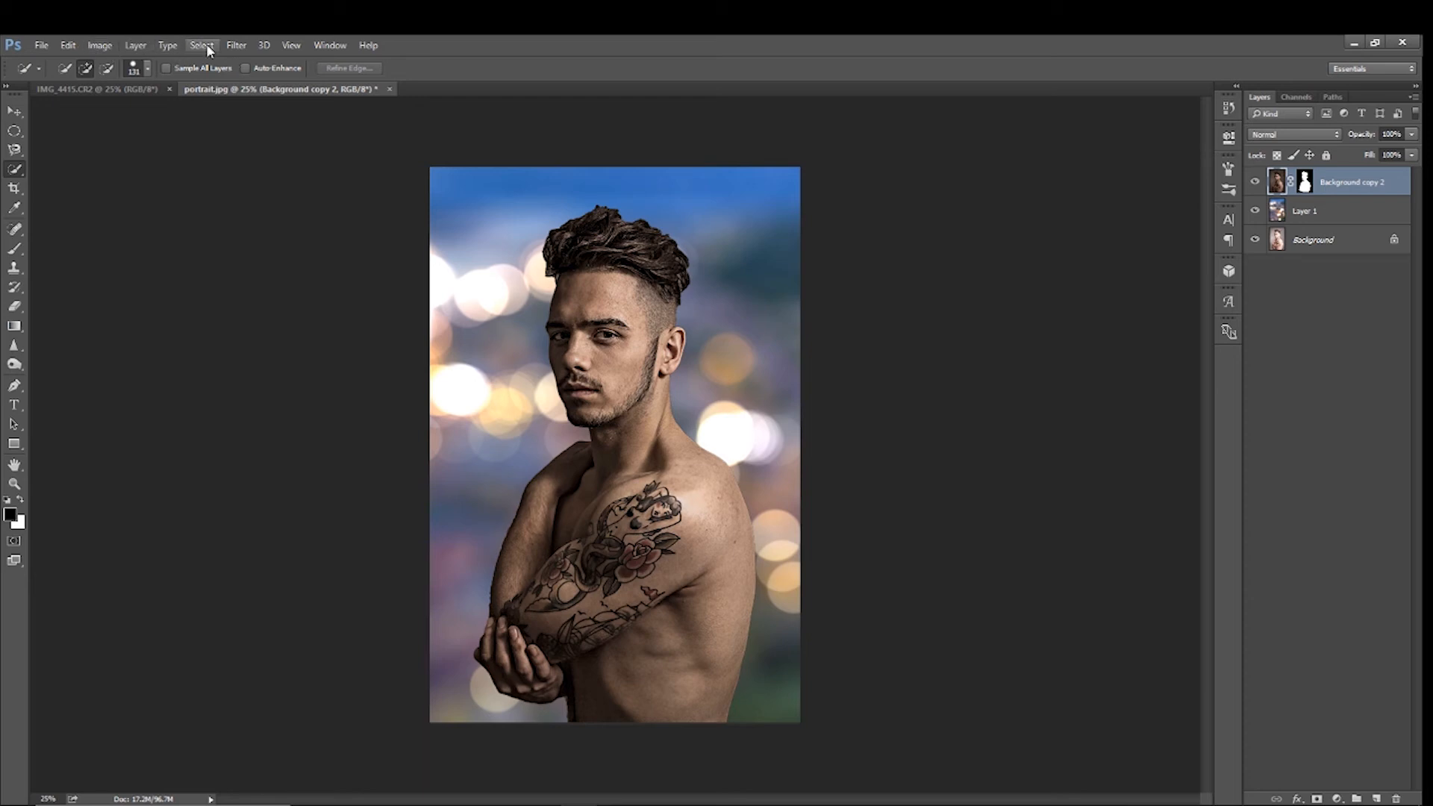
# Apply a Levels adjustment to the man's image, moving the black and white input points slightly inward
pyautogui.click(104, 44)
pyautogui.moveTo(121, 83)
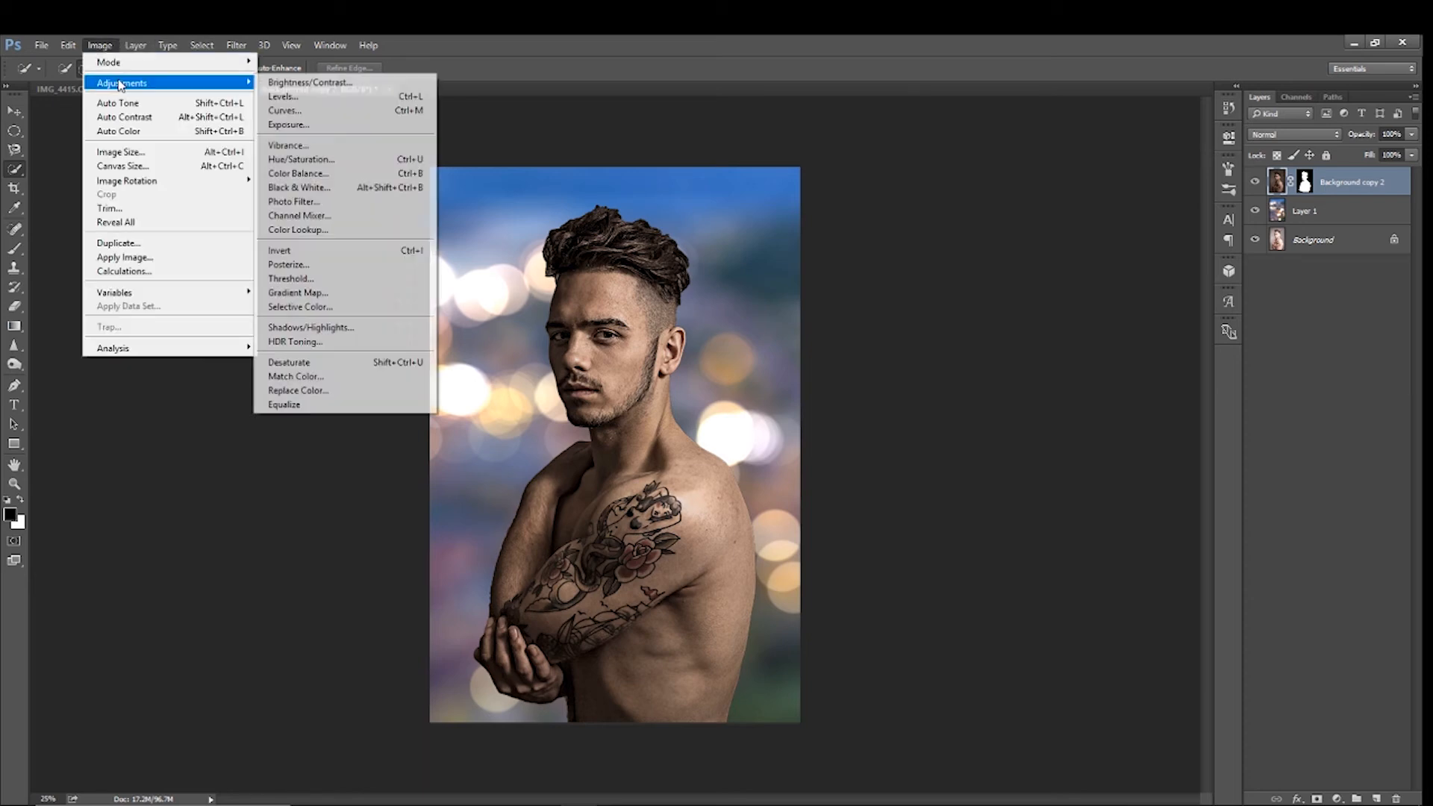
pyautogui.click(306, 101)
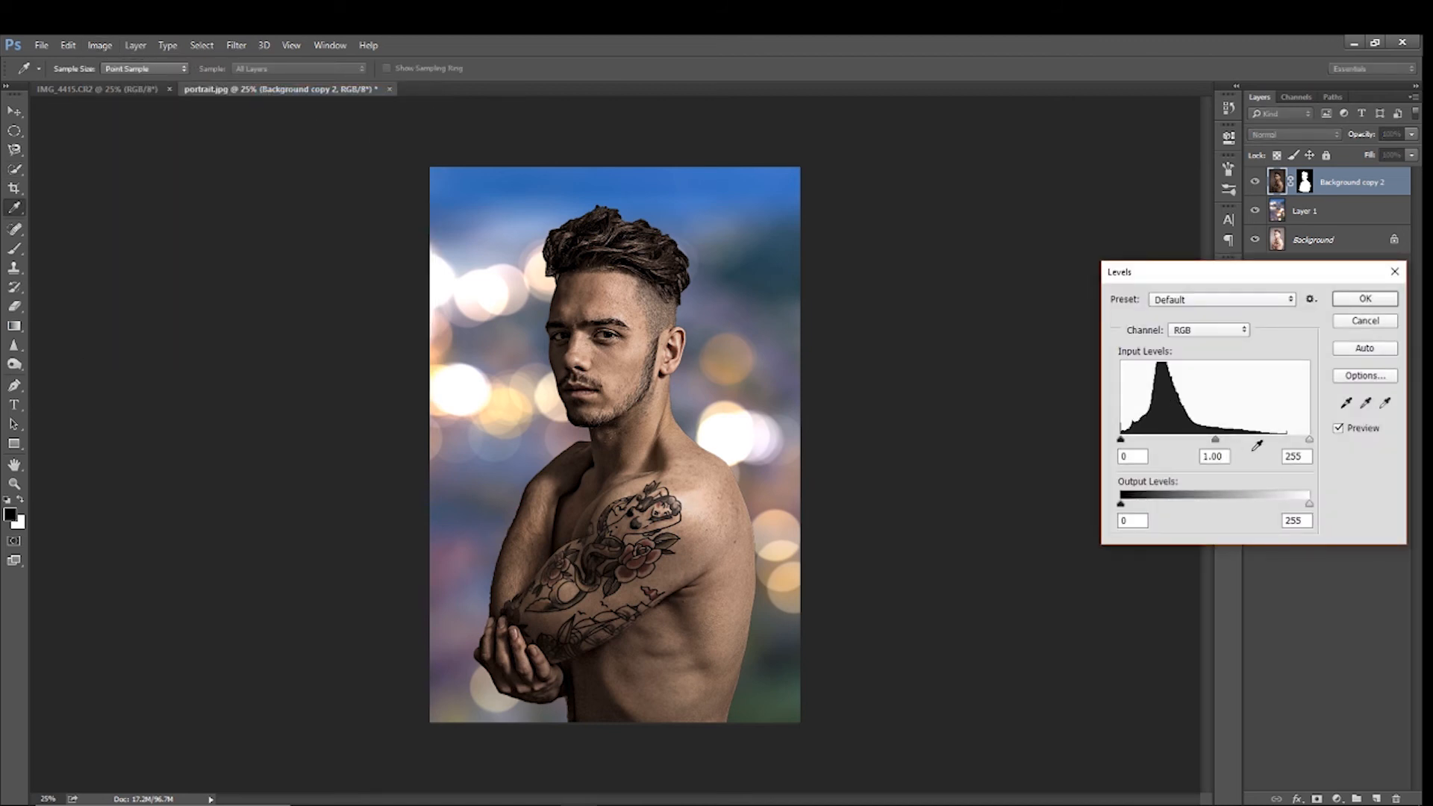
pyautogui.moveTo(1309, 440); pyautogui.dragTo(1303, 442)
pyautogui.moveTo(1121, 440); pyautogui.dragTo(1126, 442)
pyautogui.click(1366, 298)
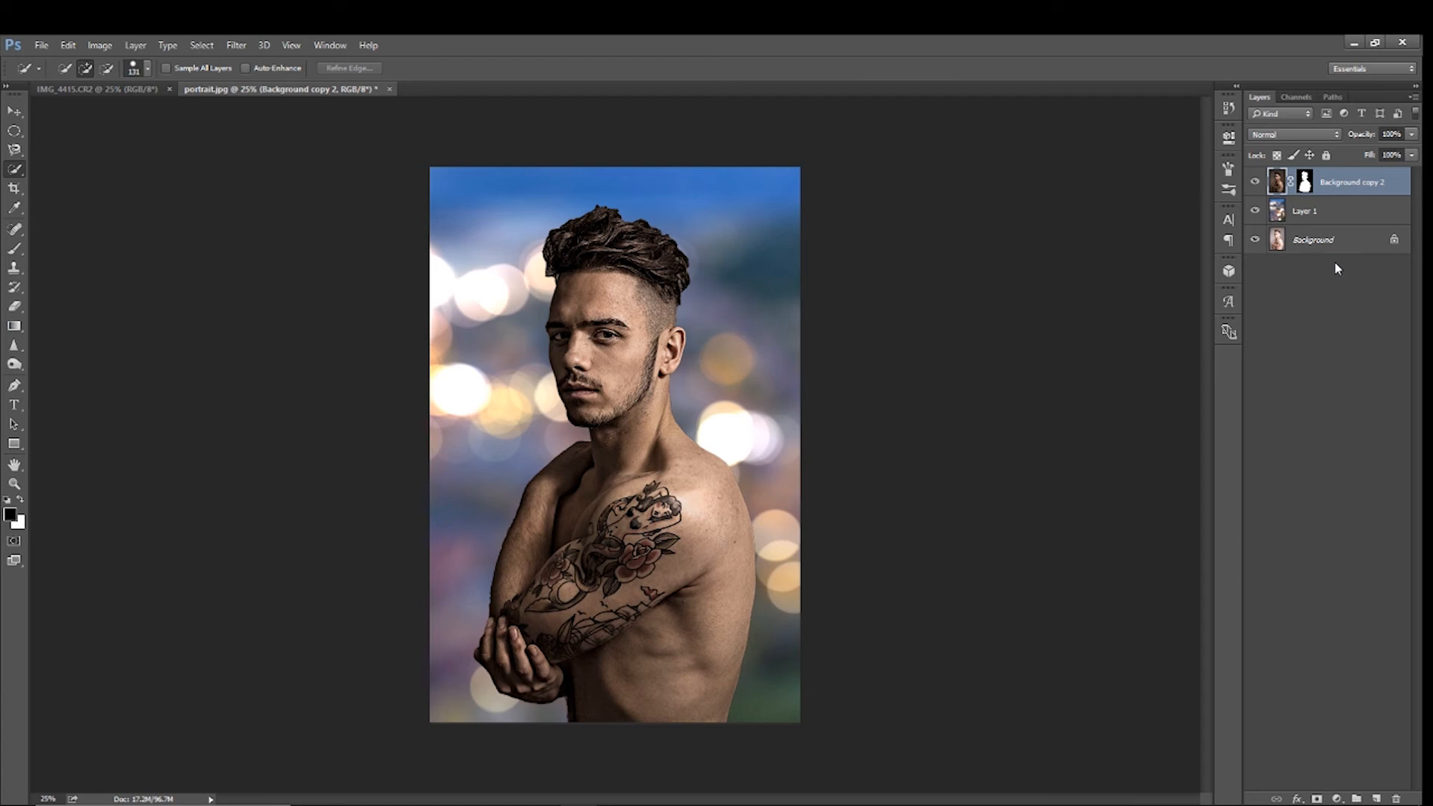
# Stamp all visible layers into a new layer at the top of the stack
pyautogui.hotkey('ctrl', 'shift', 'alt', 'e')
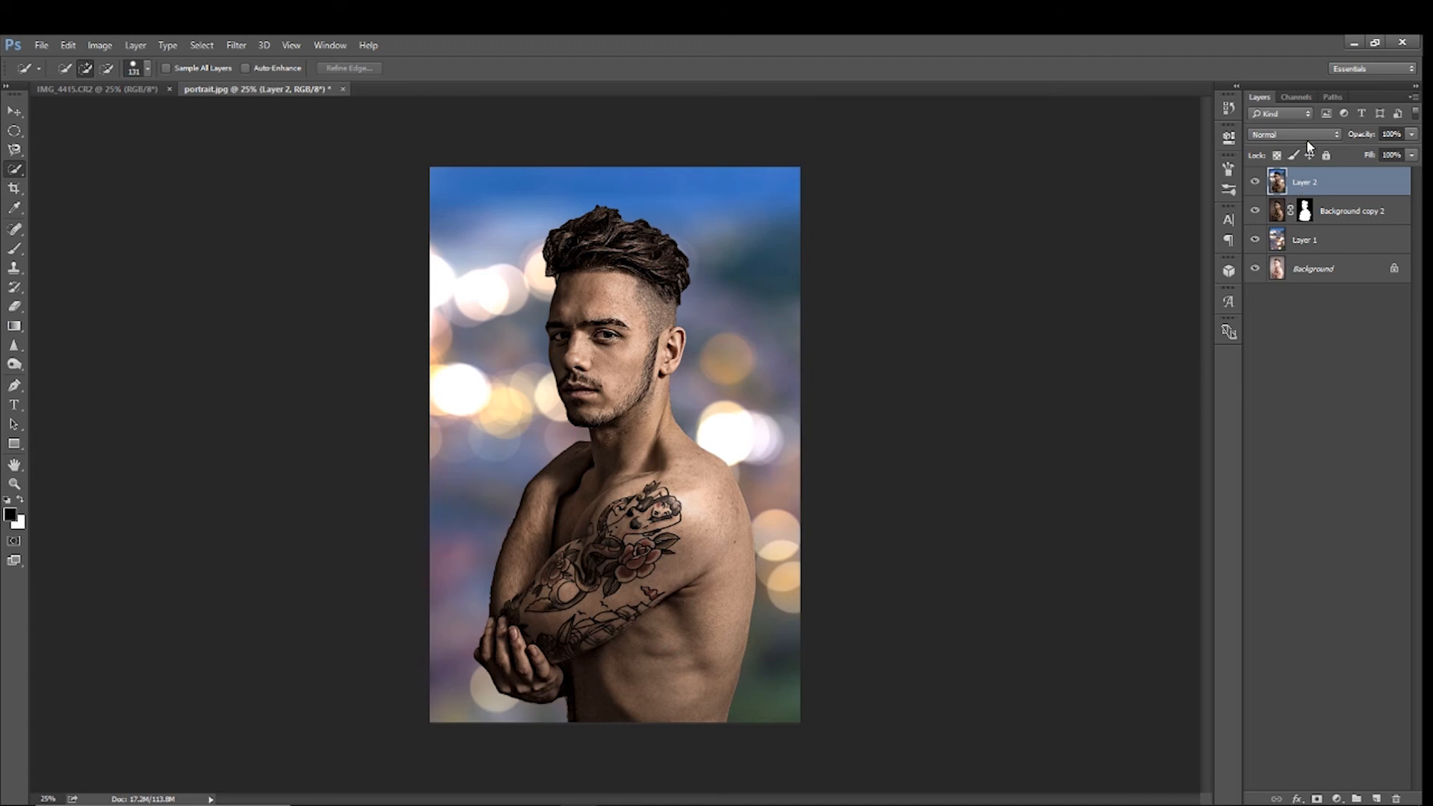
# Select a tall ellipse with a 50 px feather around the man and delete that area from the stamped layer
pyautogui.click(14, 131)
pyautogui.moveTo(485, 176); pyautogui.dragTo(826, 774)
pyautogui.moveTo(783, 280); pyautogui.dragTo(741, 251)
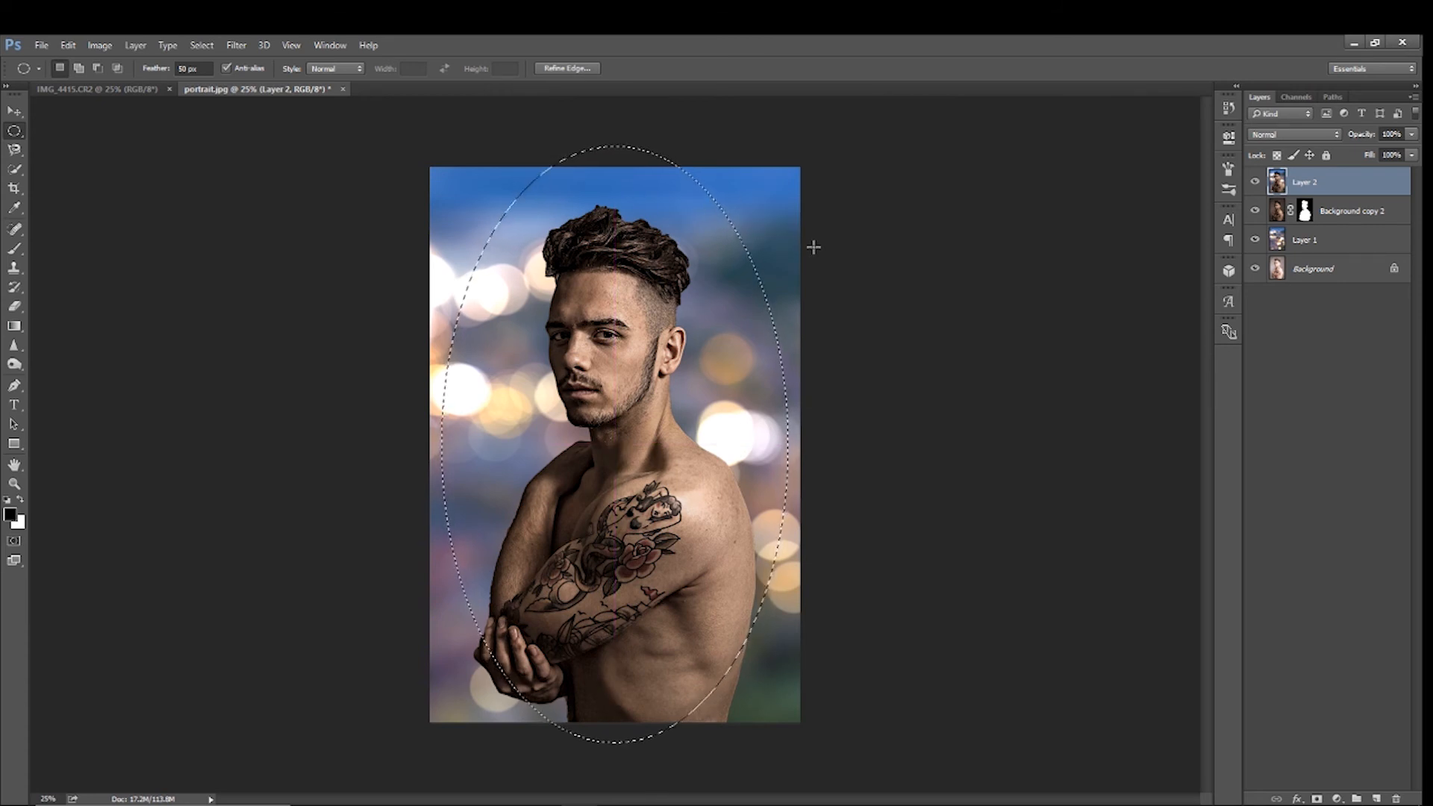
pyautogui.press('Delete')
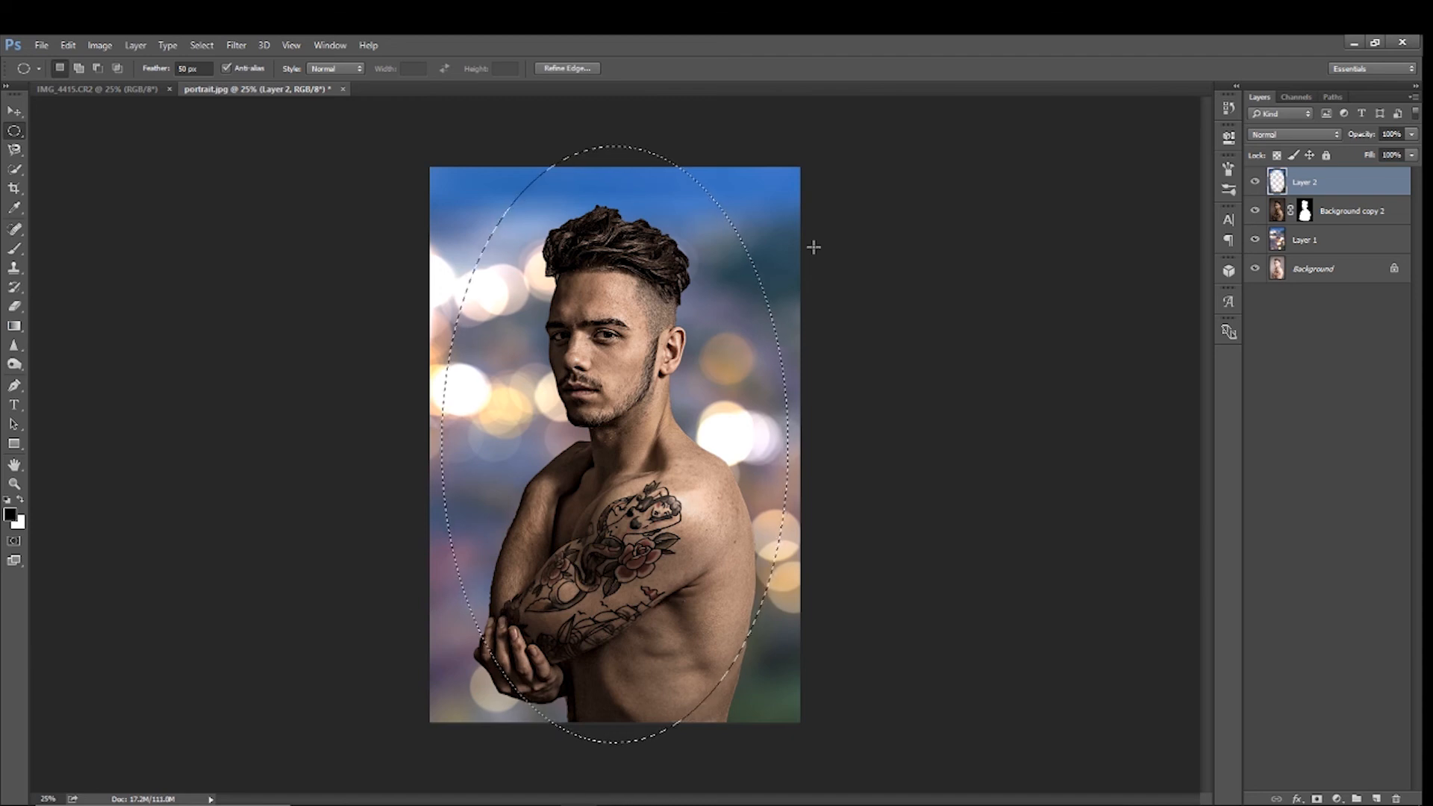
# Set the stamped layer to Multiply at 55% opacity and clear the elliptical selection
pyautogui.click(1320, 137)
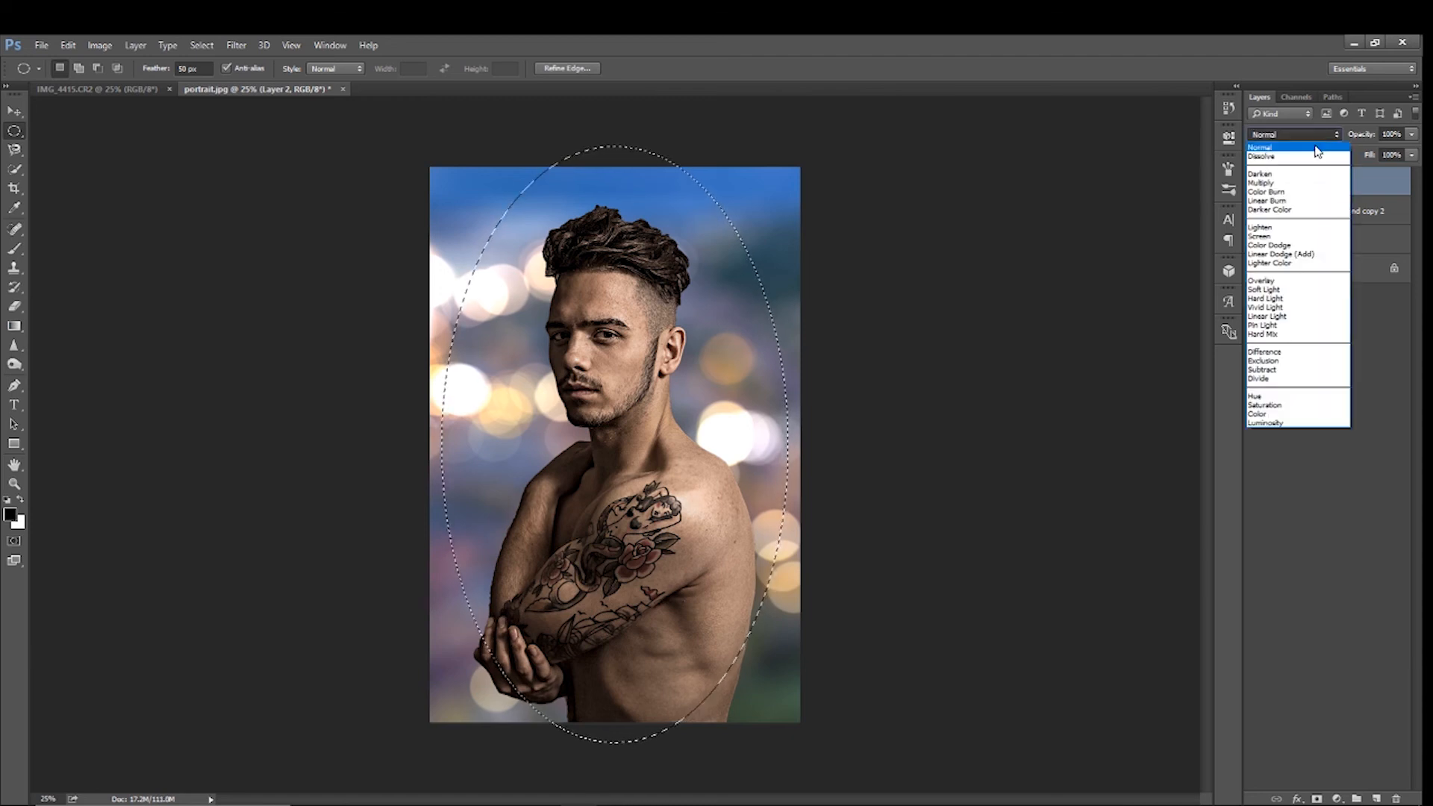
pyautogui.click(1273, 183)
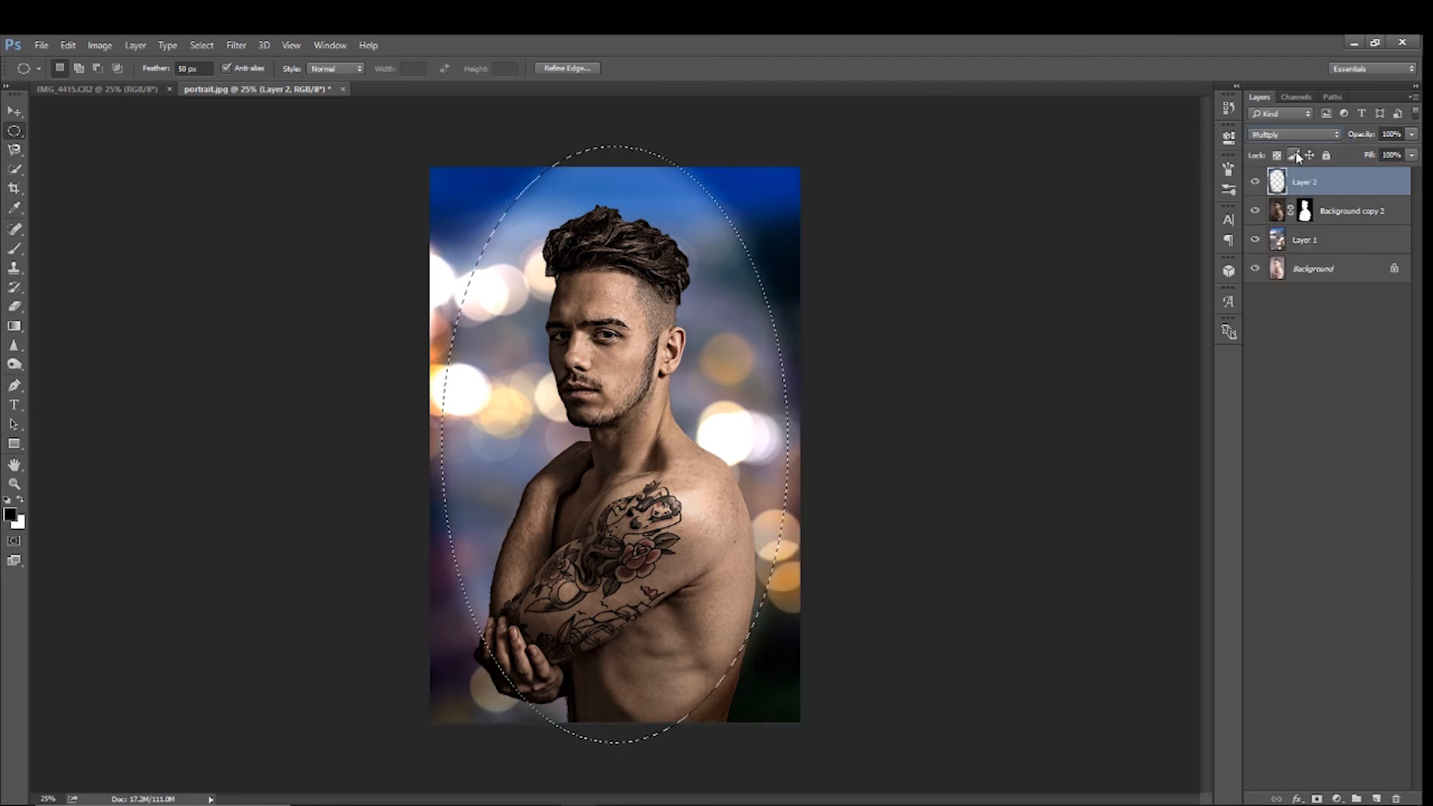
pyautogui.hotkey('ctrl', 'd')
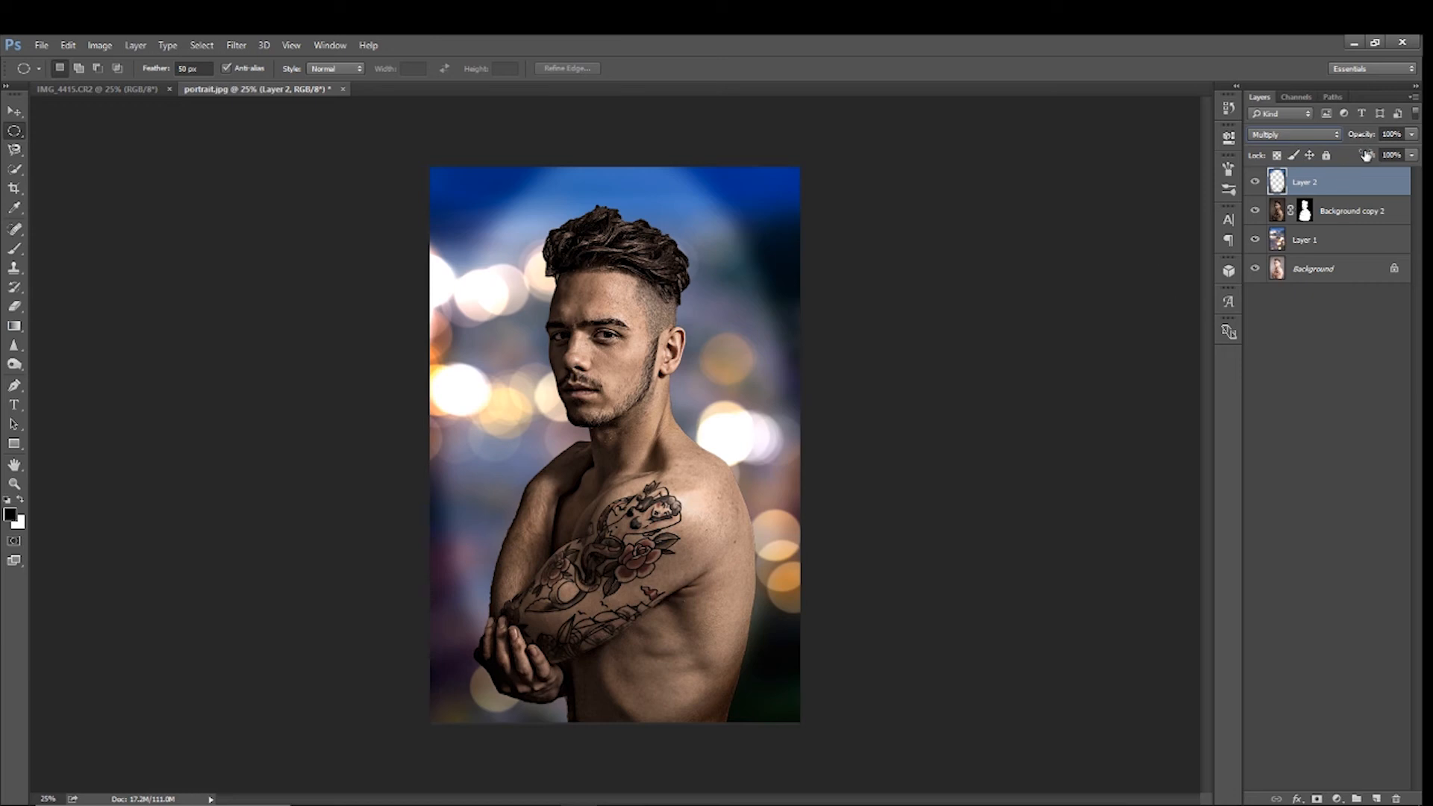
pyautogui.moveTo(1411, 135); pyautogui.dragTo(1378, 156)
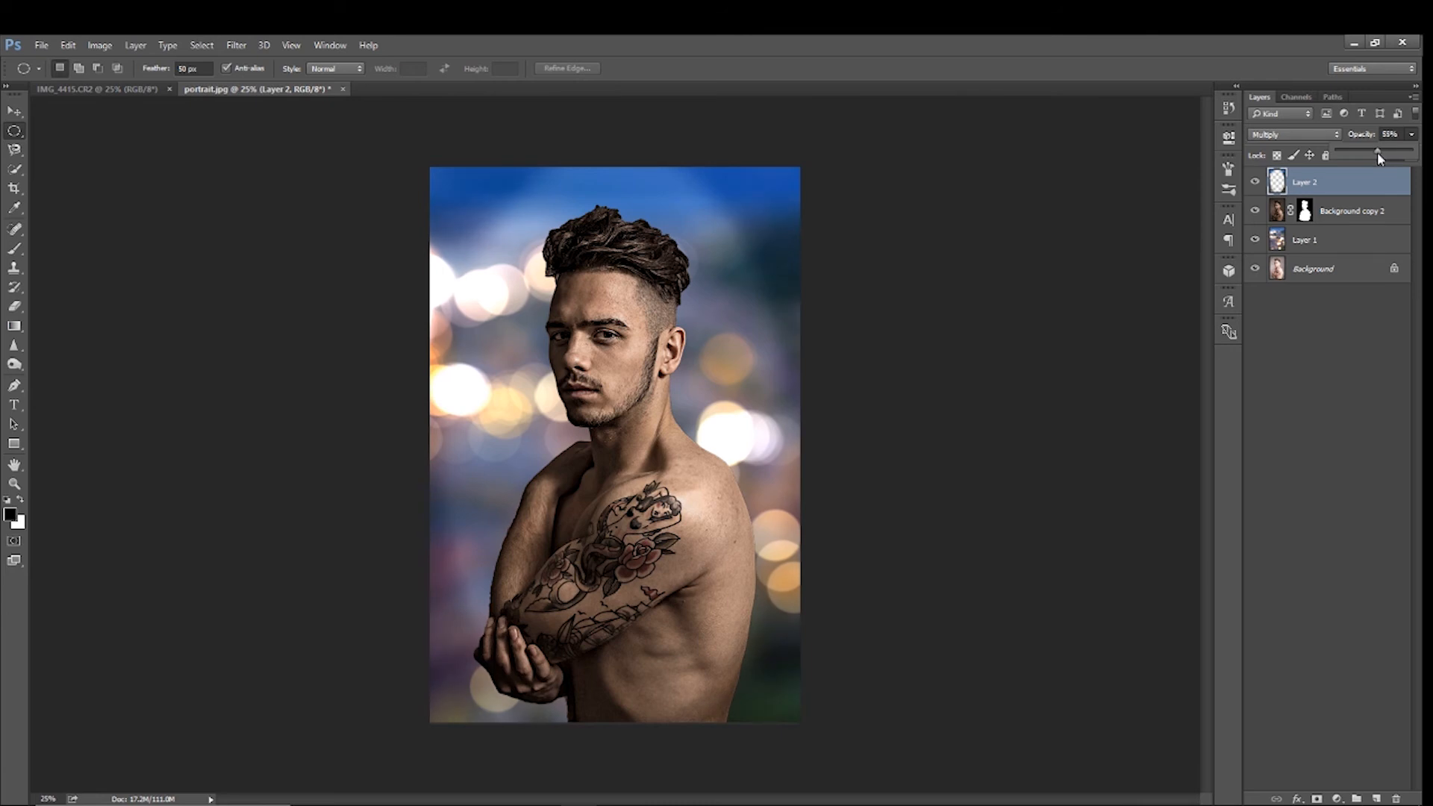
pyautogui.click(1344, 180)
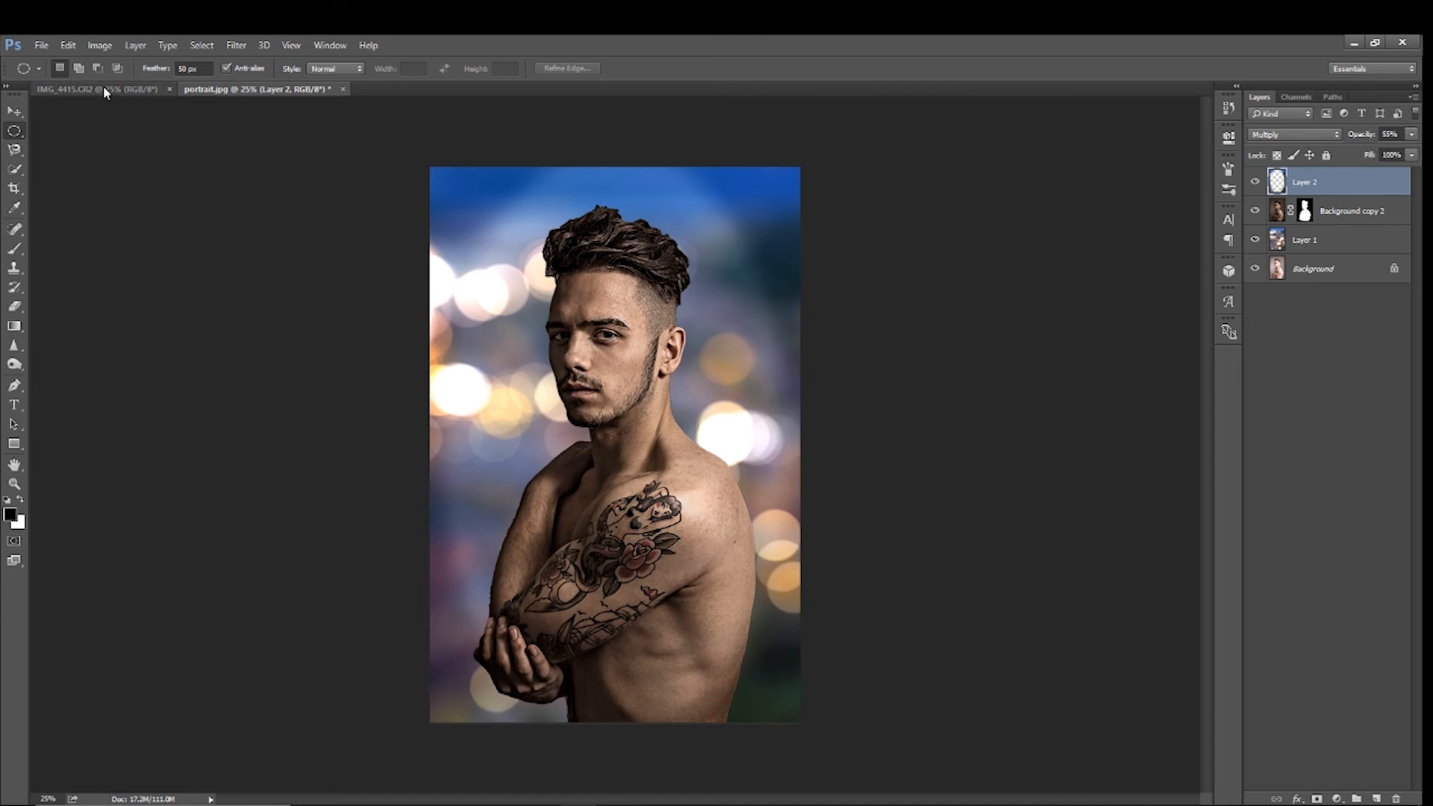
# Try repositioning the vignette layer with the Move tool and undo back to before its Multiply and opacity changes
pyautogui.click(15, 113)
pyautogui.moveTo(478, 285); pyautogui.dragTo(497, 286)
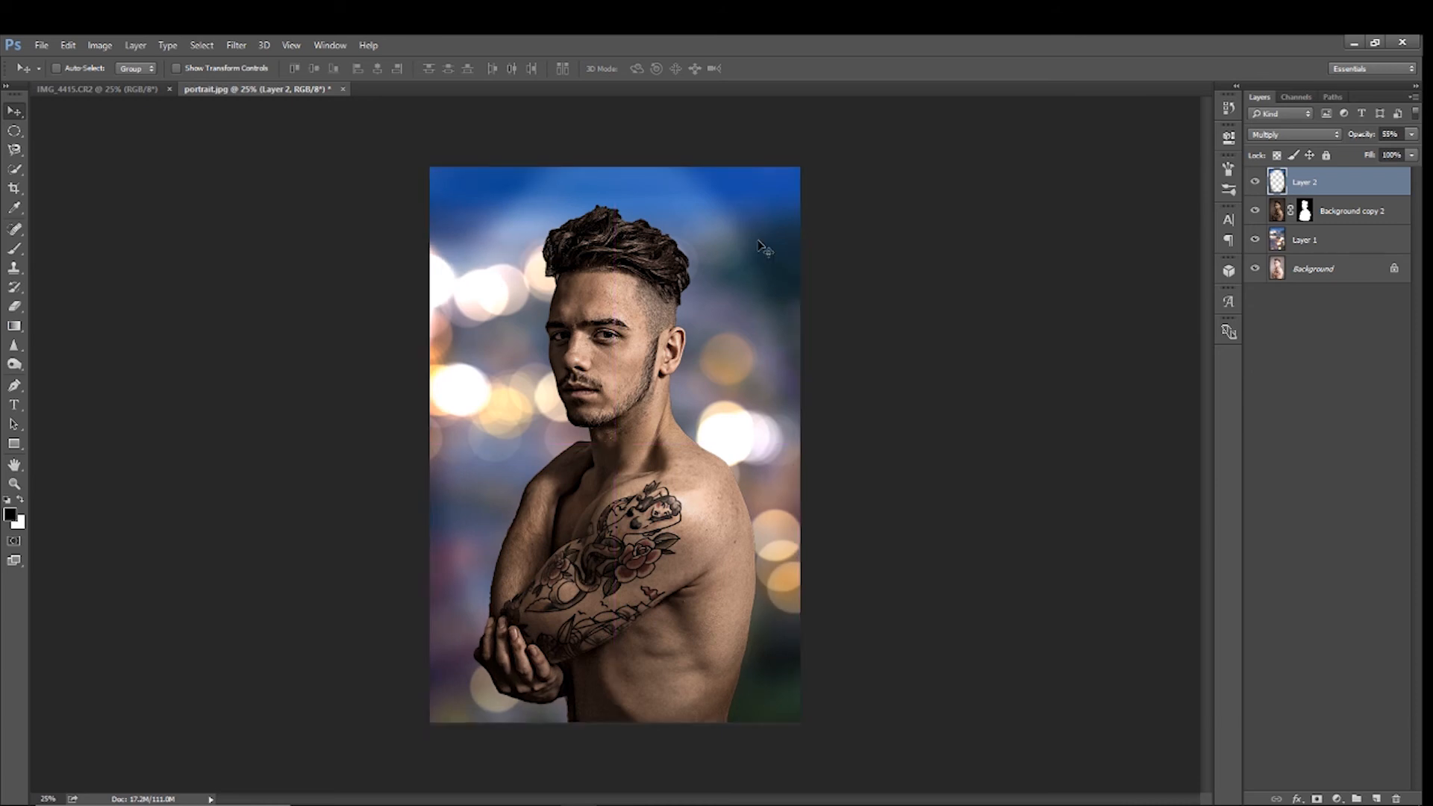
pyautogui.press('0')
pyautogui.hotkey('ctrl', 'alt', 'z')
pyautogui.hotkey('ctrl', 'alt', 'z')
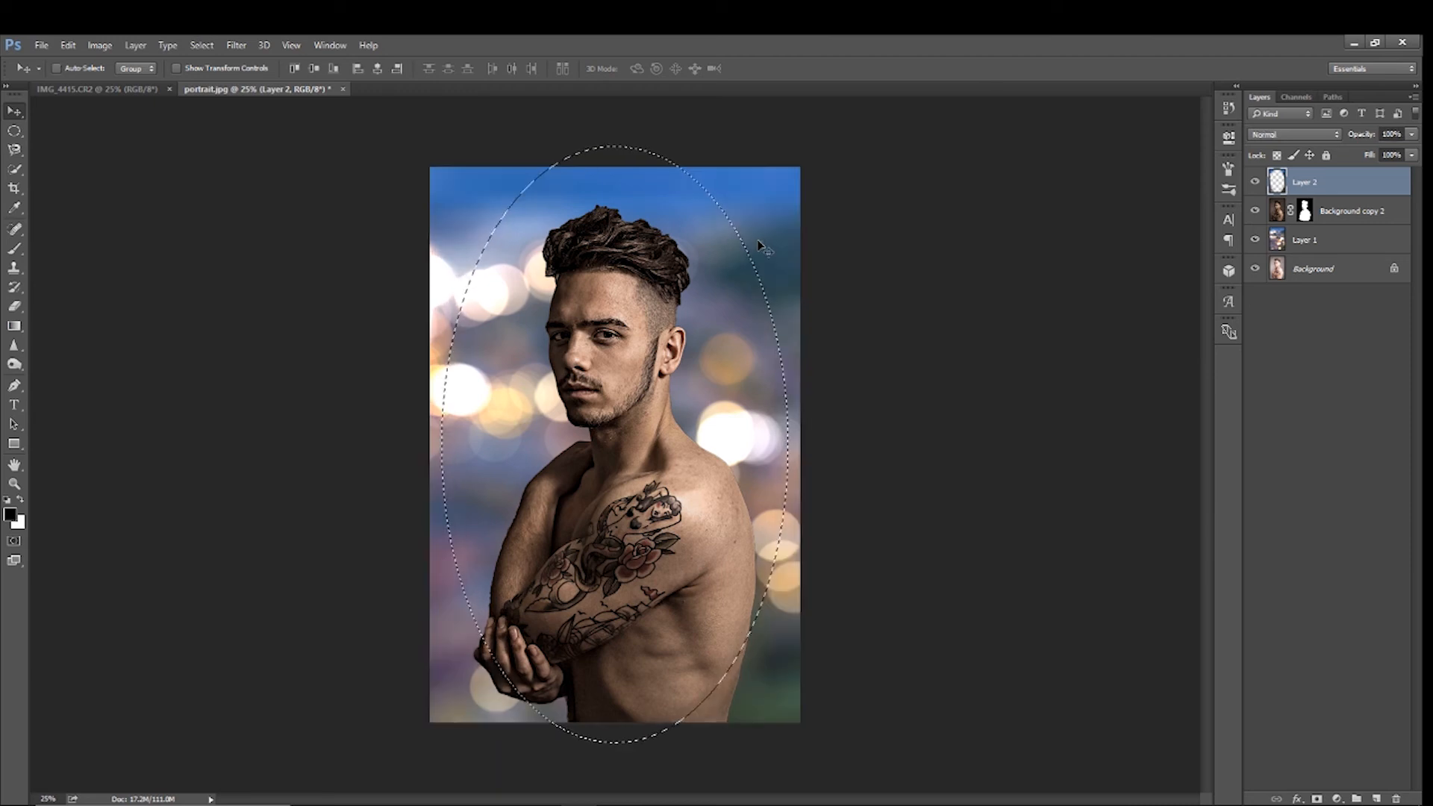
# Try moving the elliptical area, restore the stamped layer's deleted centre by undoing, and clear the selection
pyautogui.moveTo(707, 190); pyautogui.dragTo(708, 210)
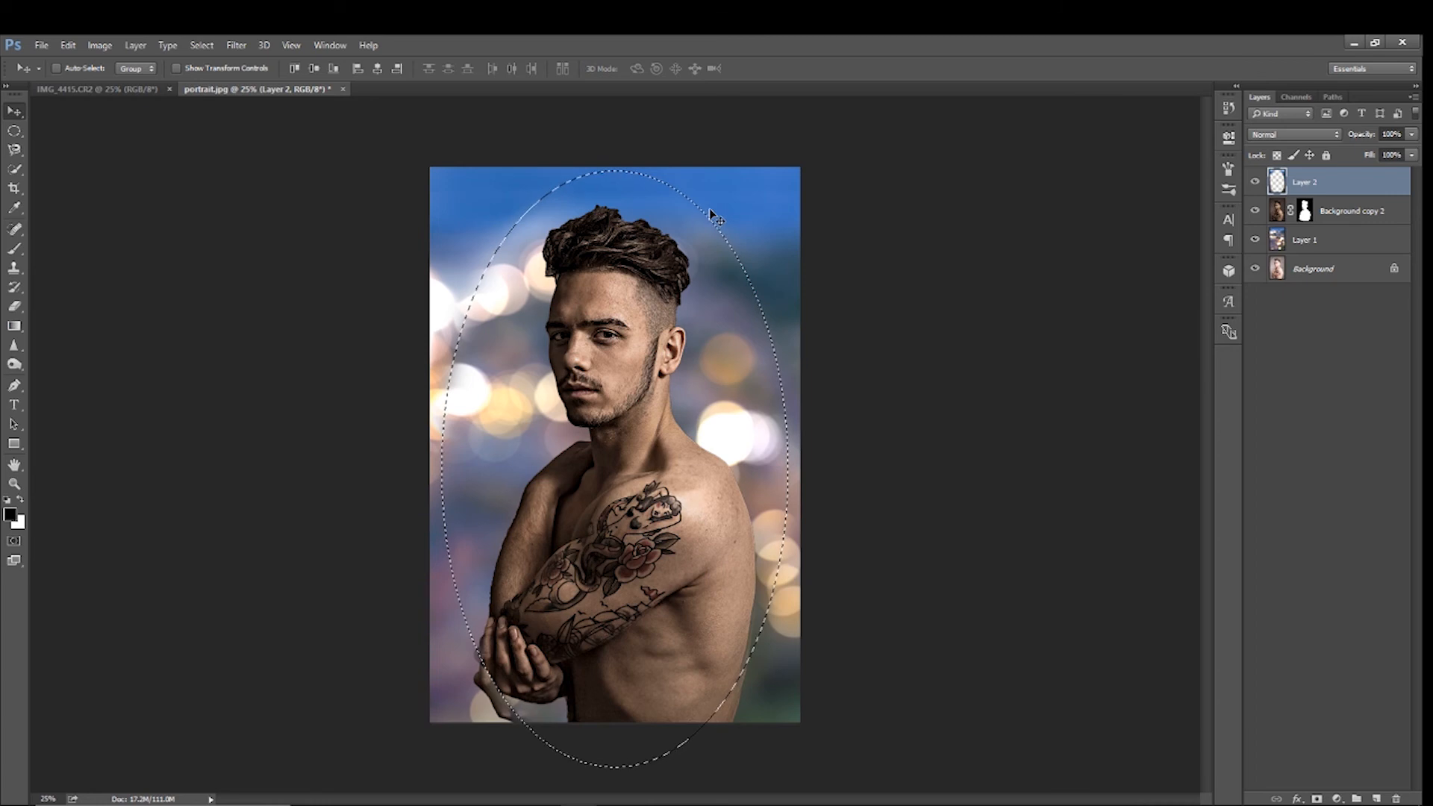
pyautogui.hotkey('ctrl', 'z')
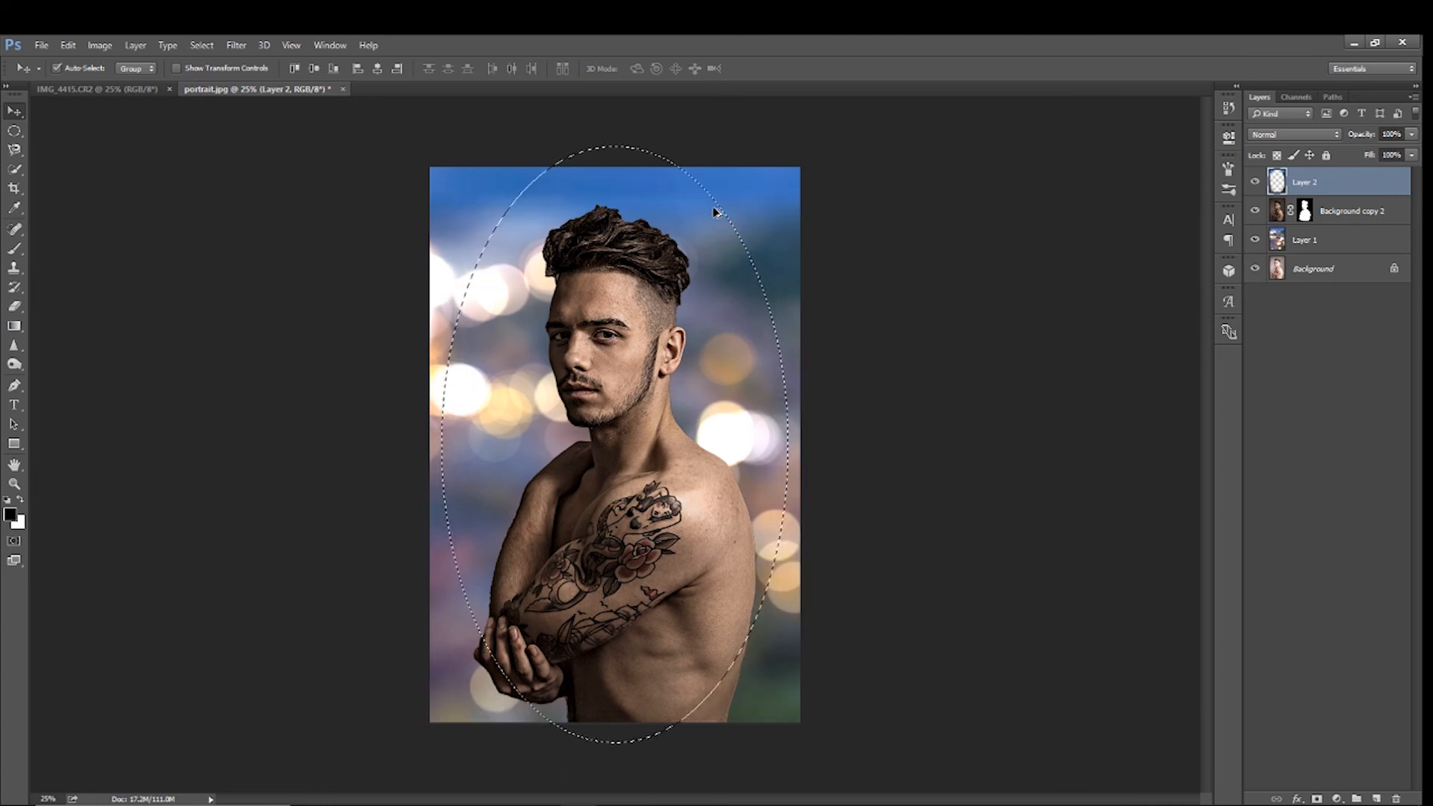
pyautogui.hotkey('ctrl', 'd')
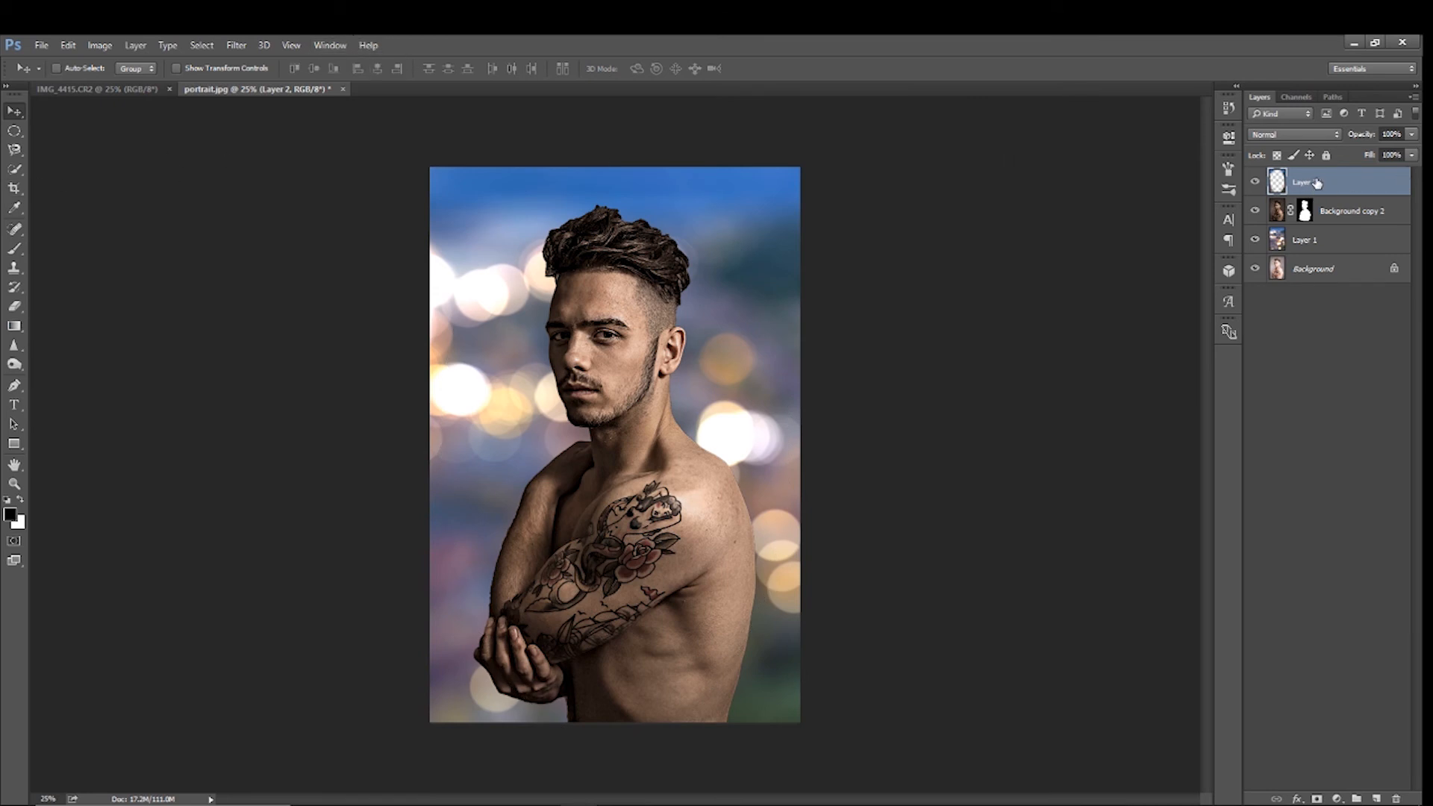
pyautogui.hotkey('ctrl', 'shift', 'd')
pyautogui.hotkey('ctrl', 'shift', 'alt', 'e')
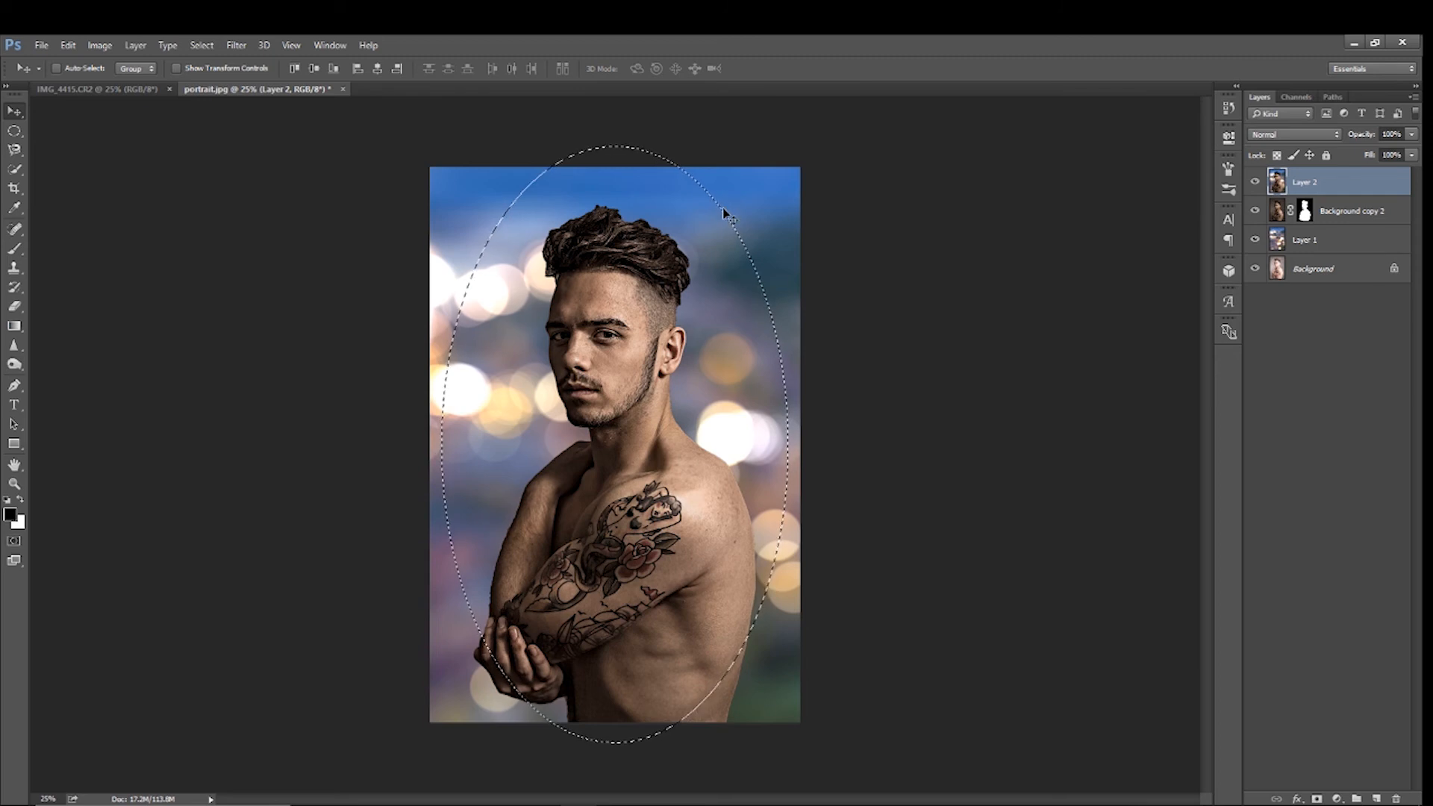
pyautogui.moveTo(727, 224)
pyautogui.mouseDown()
pyautogui.moveTo(729, 239)
pyautogui.moveTo(726, 222)
pyautogui.mouseUp()
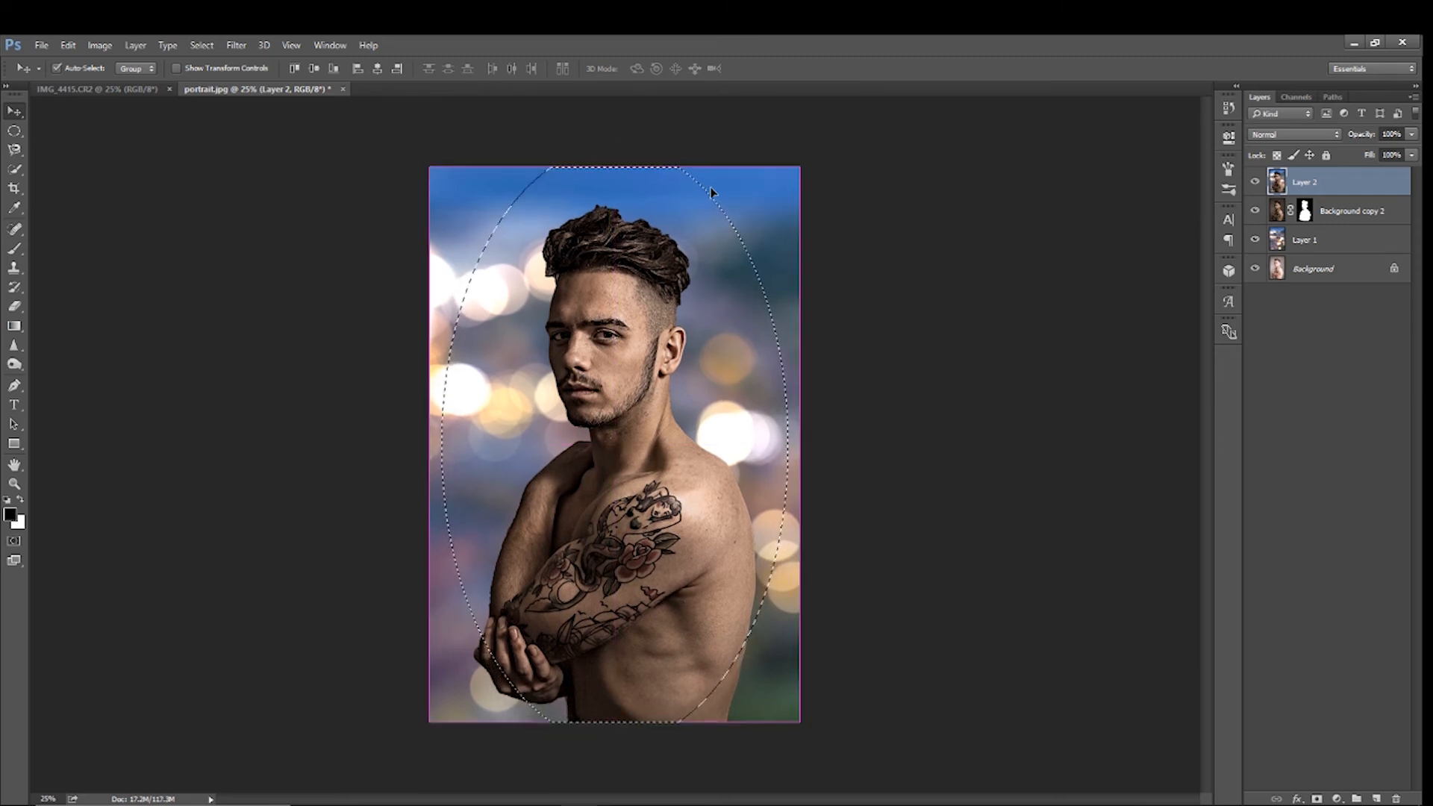
pyautogui.hotkey('ctrl', 'd')
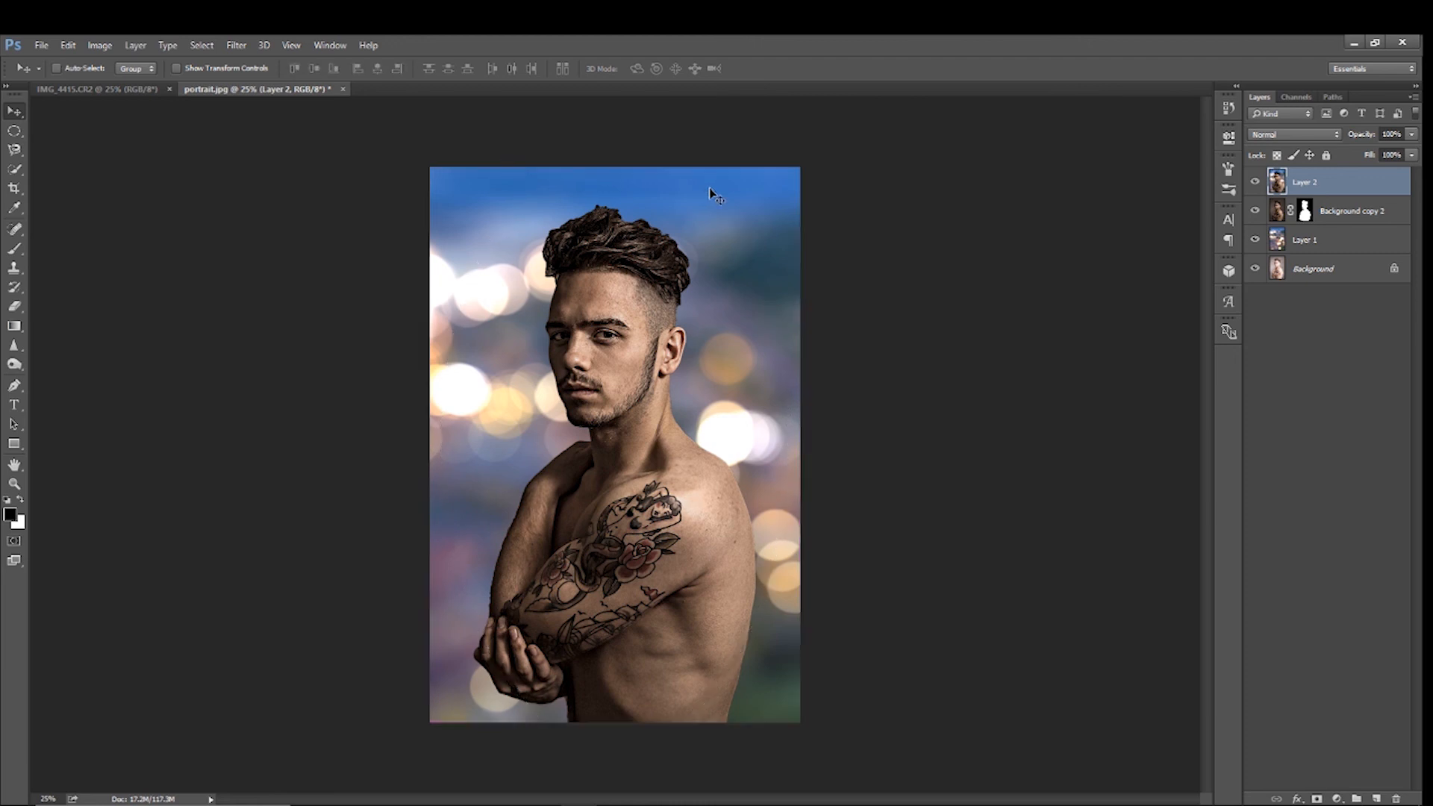
# Select a tall ellipse with a 50 px feather, centre it on the man and delete that area from Layer 2
pyautogui.click(15, 132)
pyautogui.moveTo(467, 172); pyautogui.dragTo(818, 755)
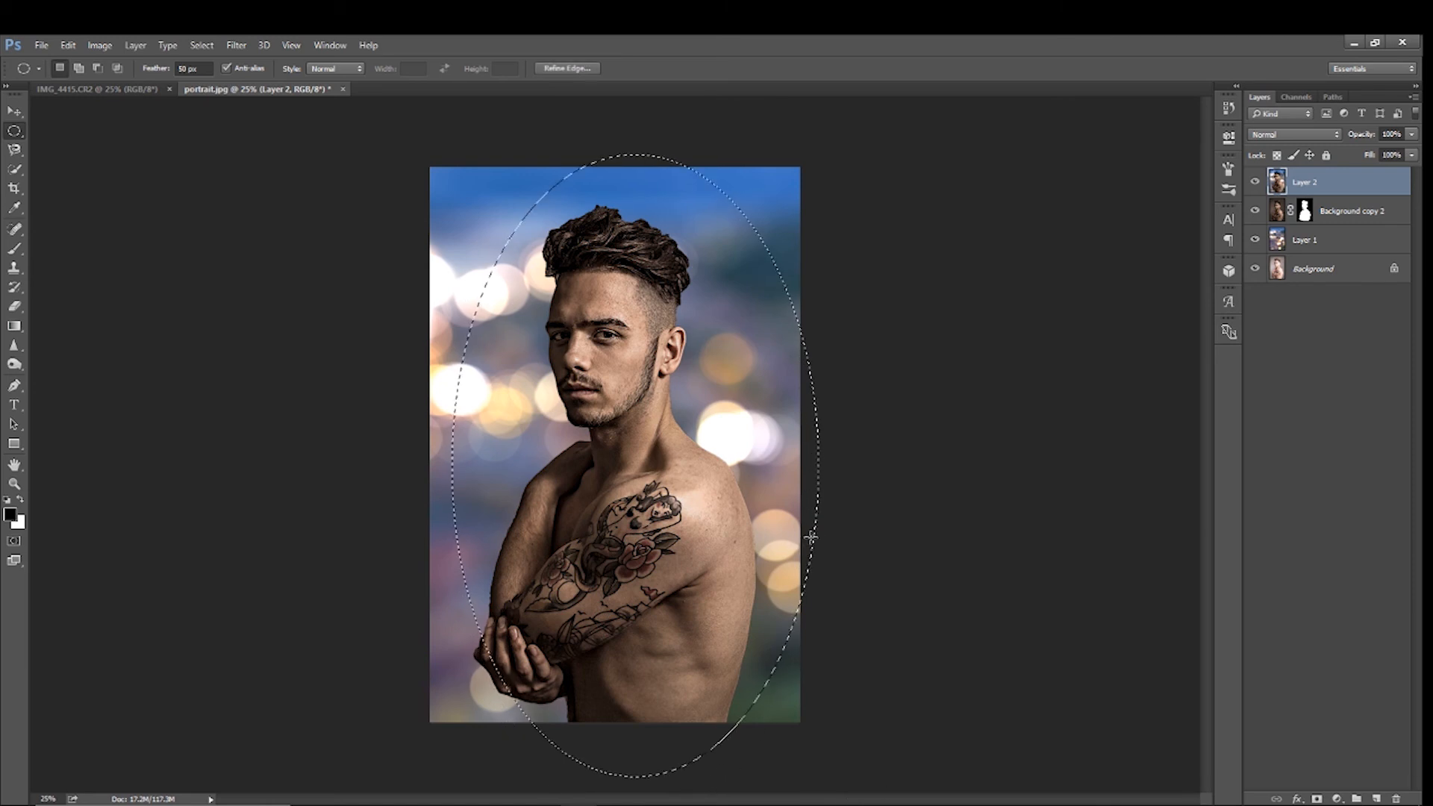
pyautogui.click(748, 701)
pyautogui.moveTo(752, 708); pyautogui.dragTo(413, 122)
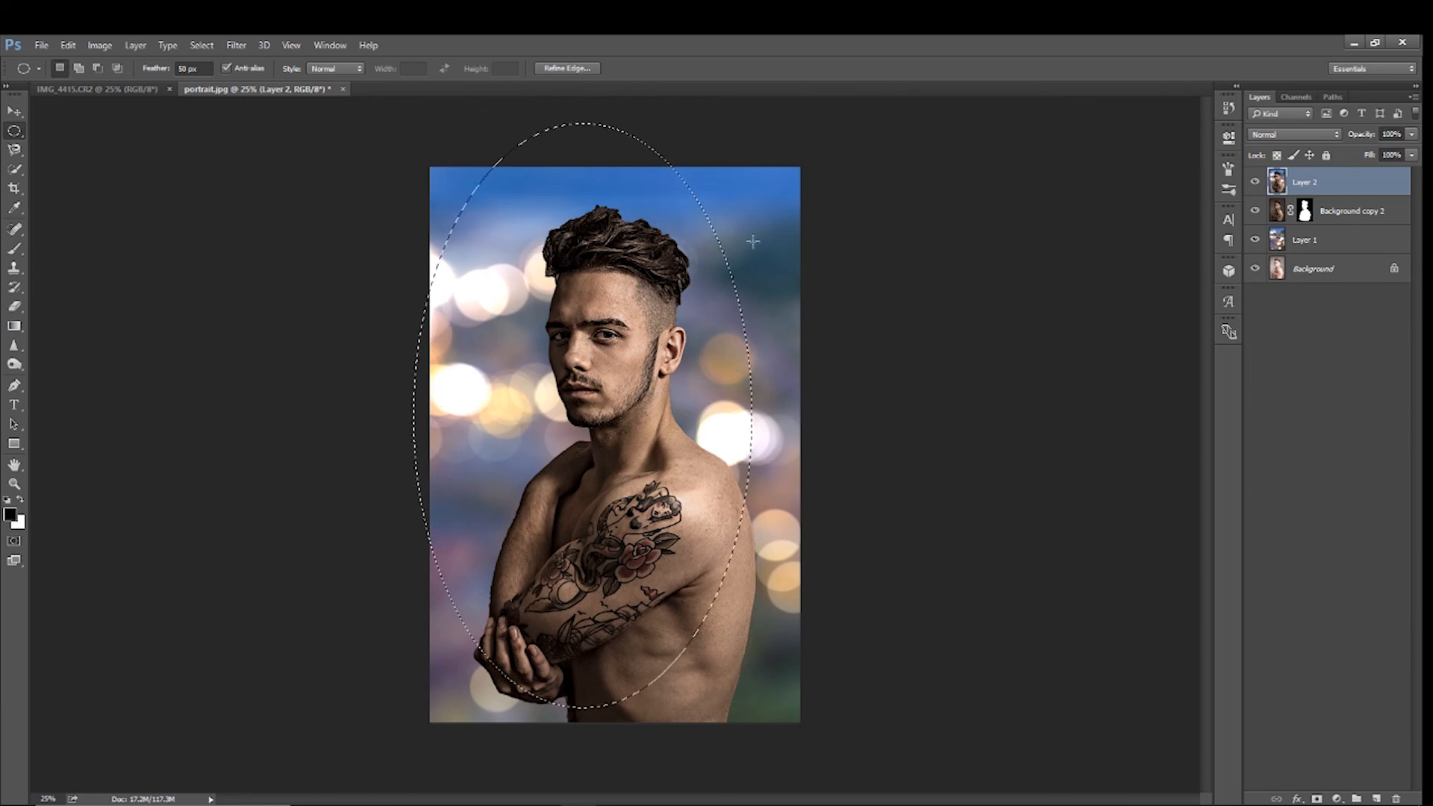
pyautogui.moveTo(702, 213); pyautogui.dragTo(729, 239)
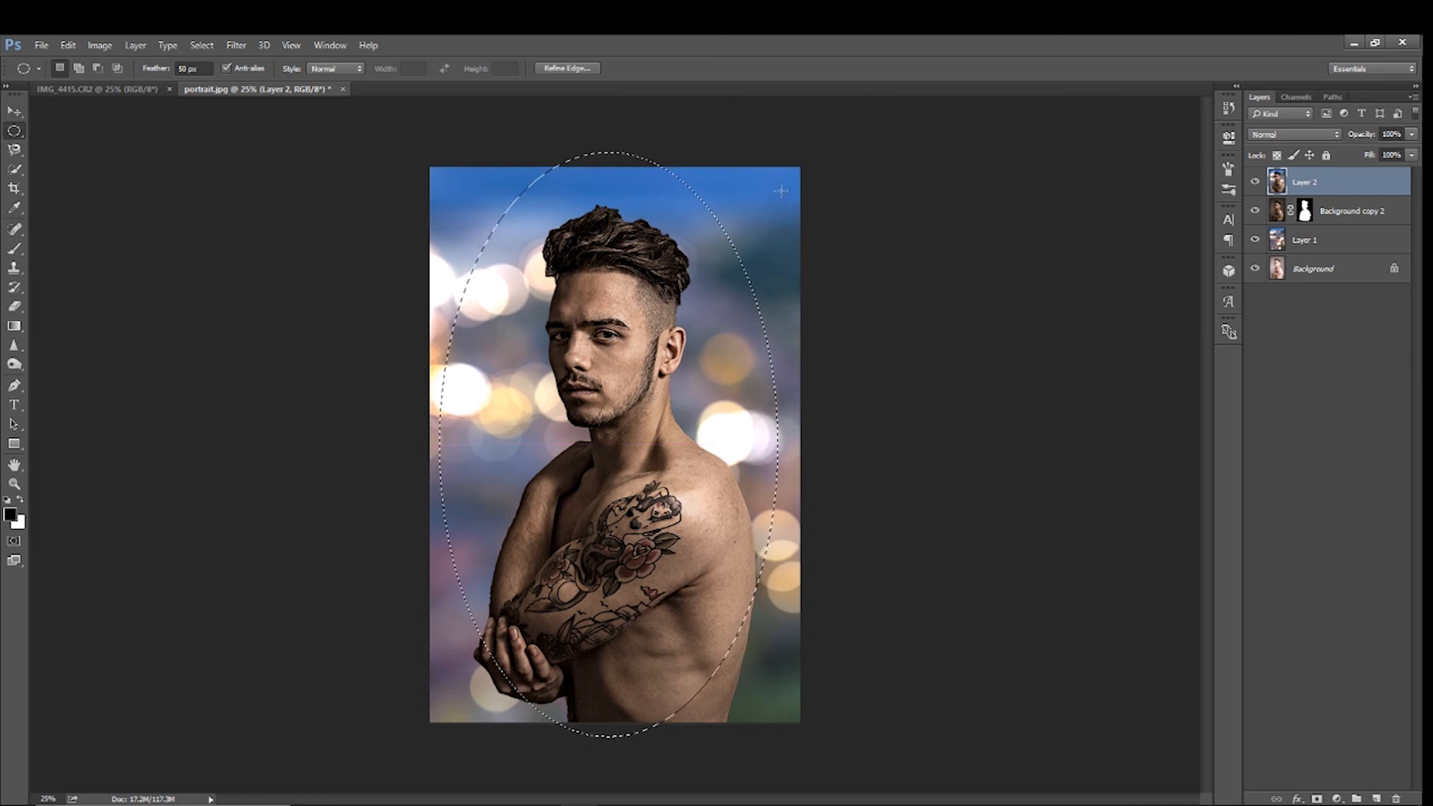
pyautogui.moveTo(721, 230); pyautogui.dragTo(728, 232)
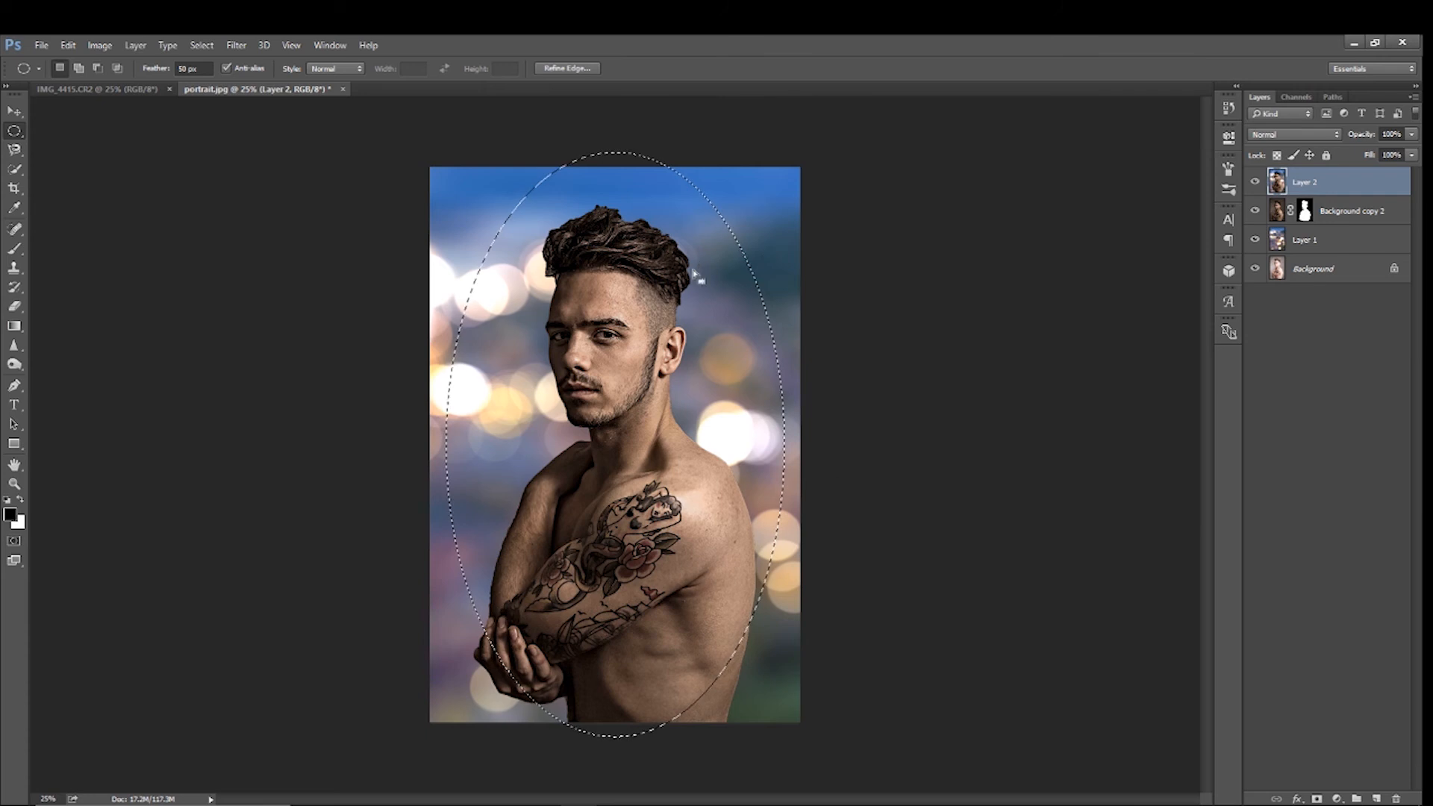
pyautogui.moveTo(728, 231); pyautogui.dragTo(730, 230)
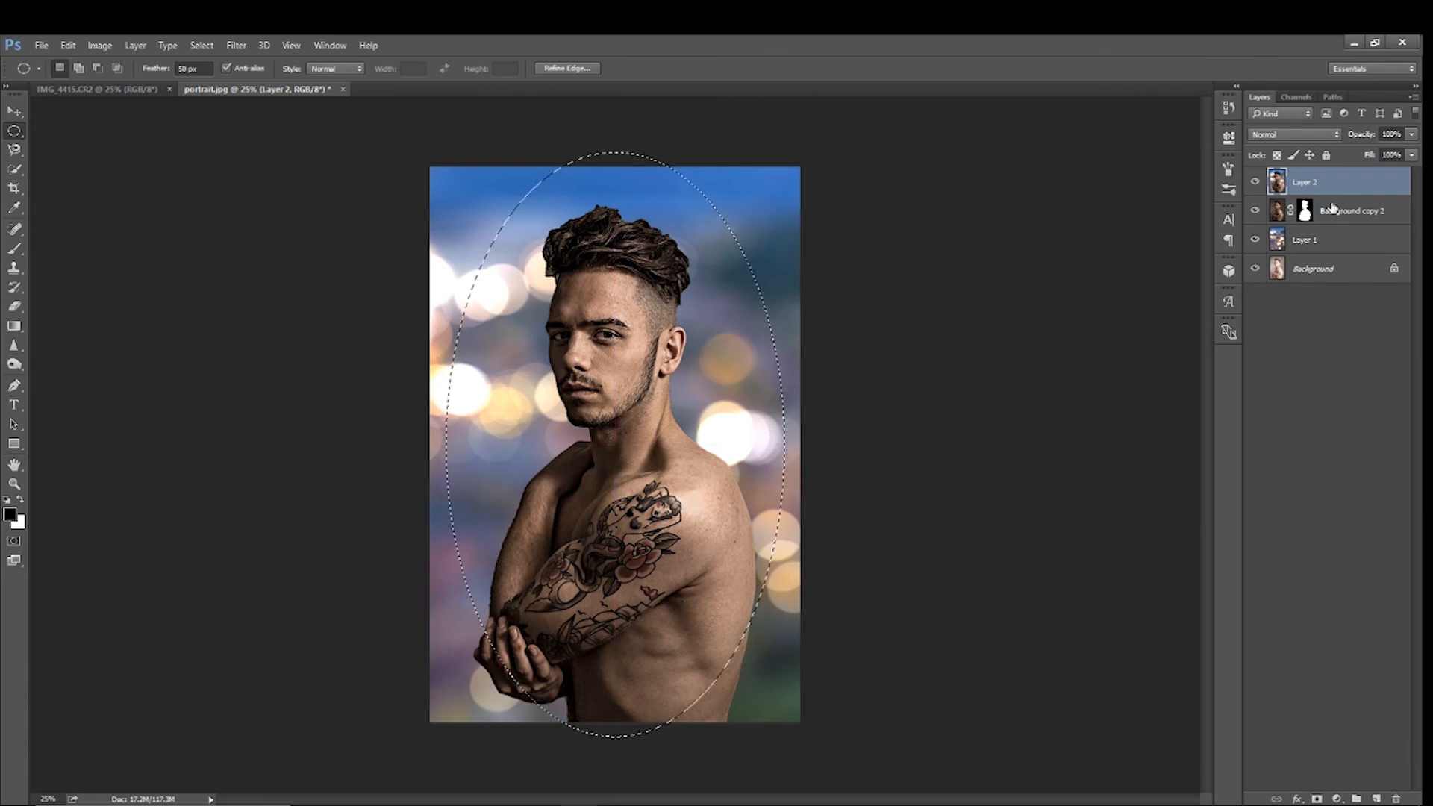
pyautogui.press('Delete')
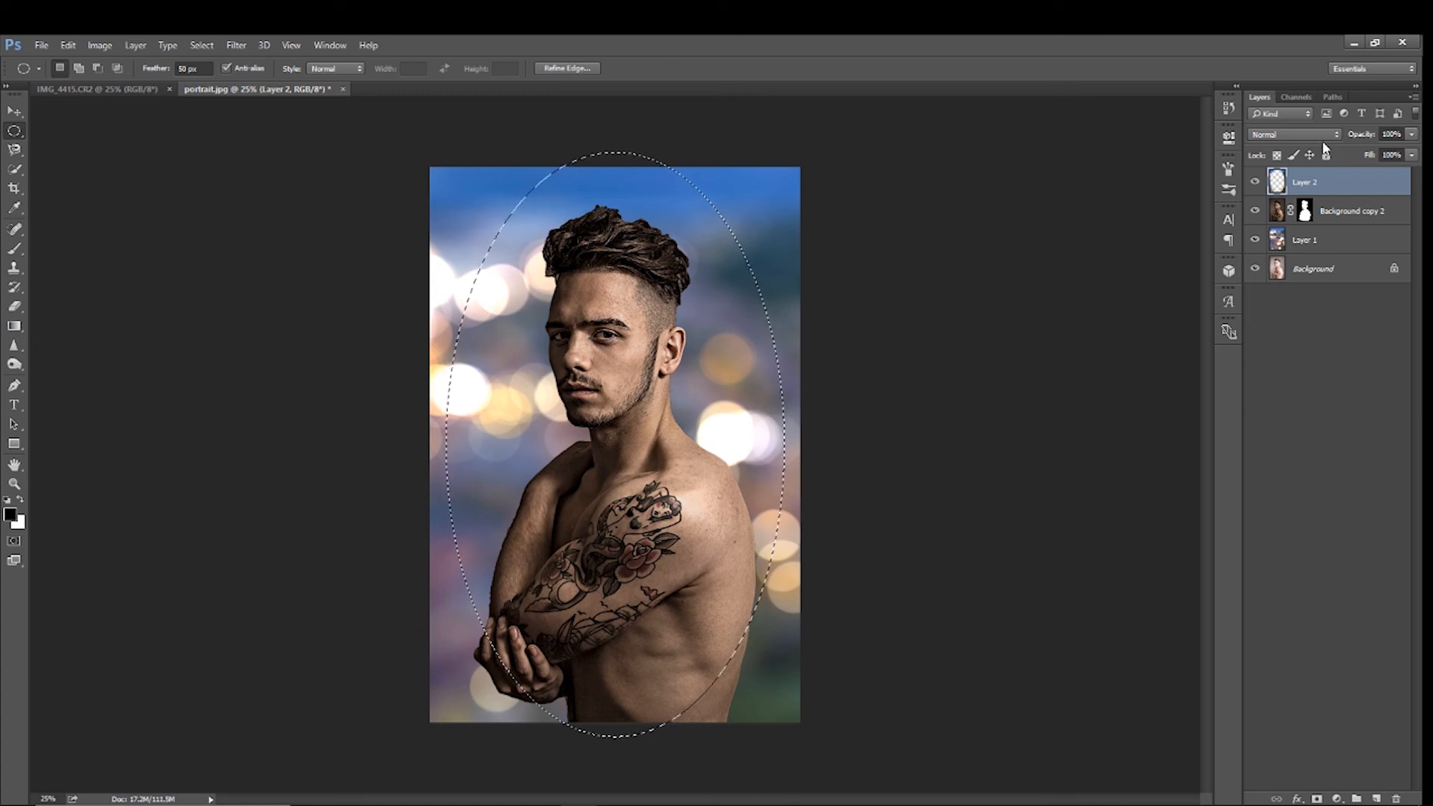
# Darken the image edges by setting Layer 2 to Multiply at 54% opacity, and clear the selection
pyautogui.click(1314, 136)
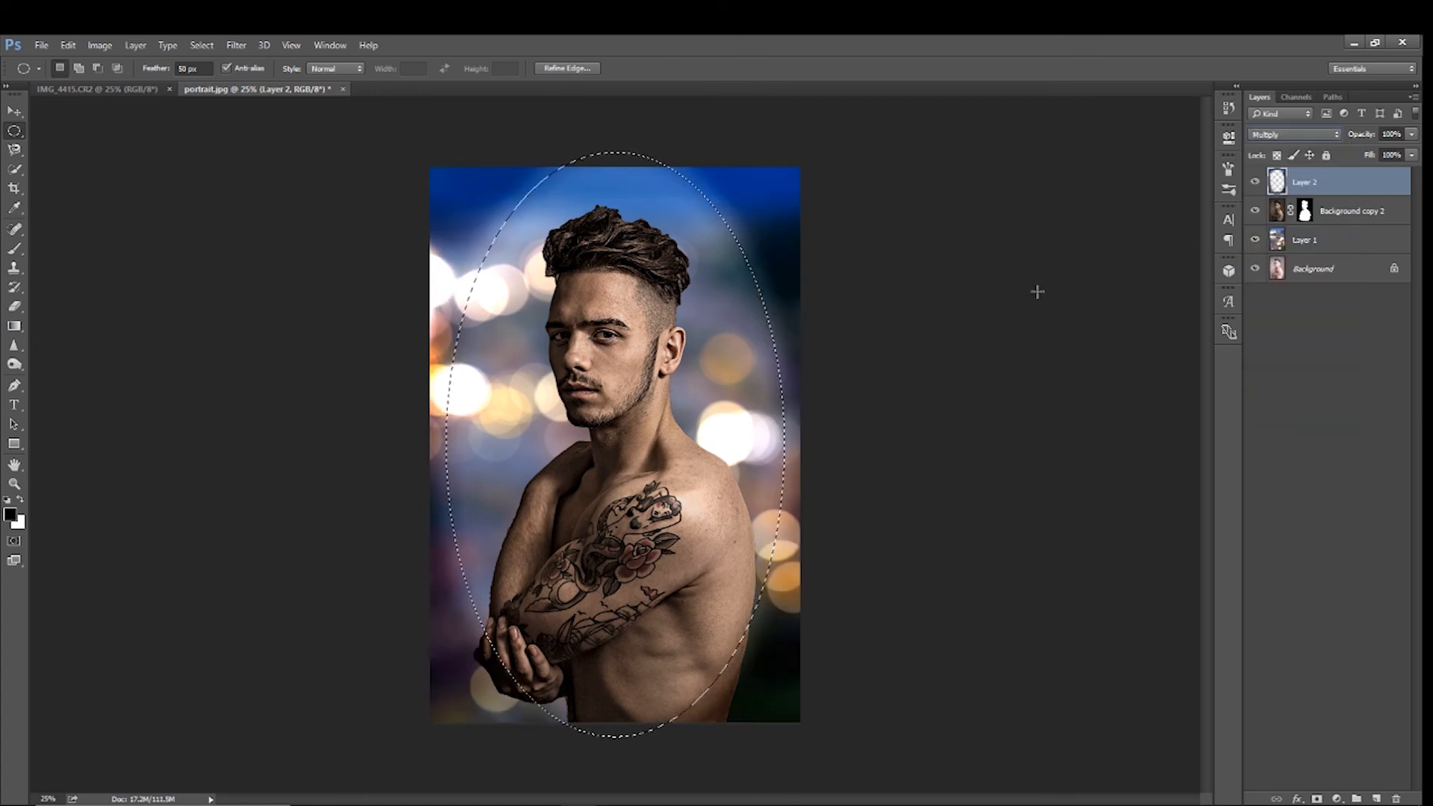
pyautogui.click(1412, 135)
pyautogui.moveTo(1411, 152); pyautogui.dragTo(1380, 161)
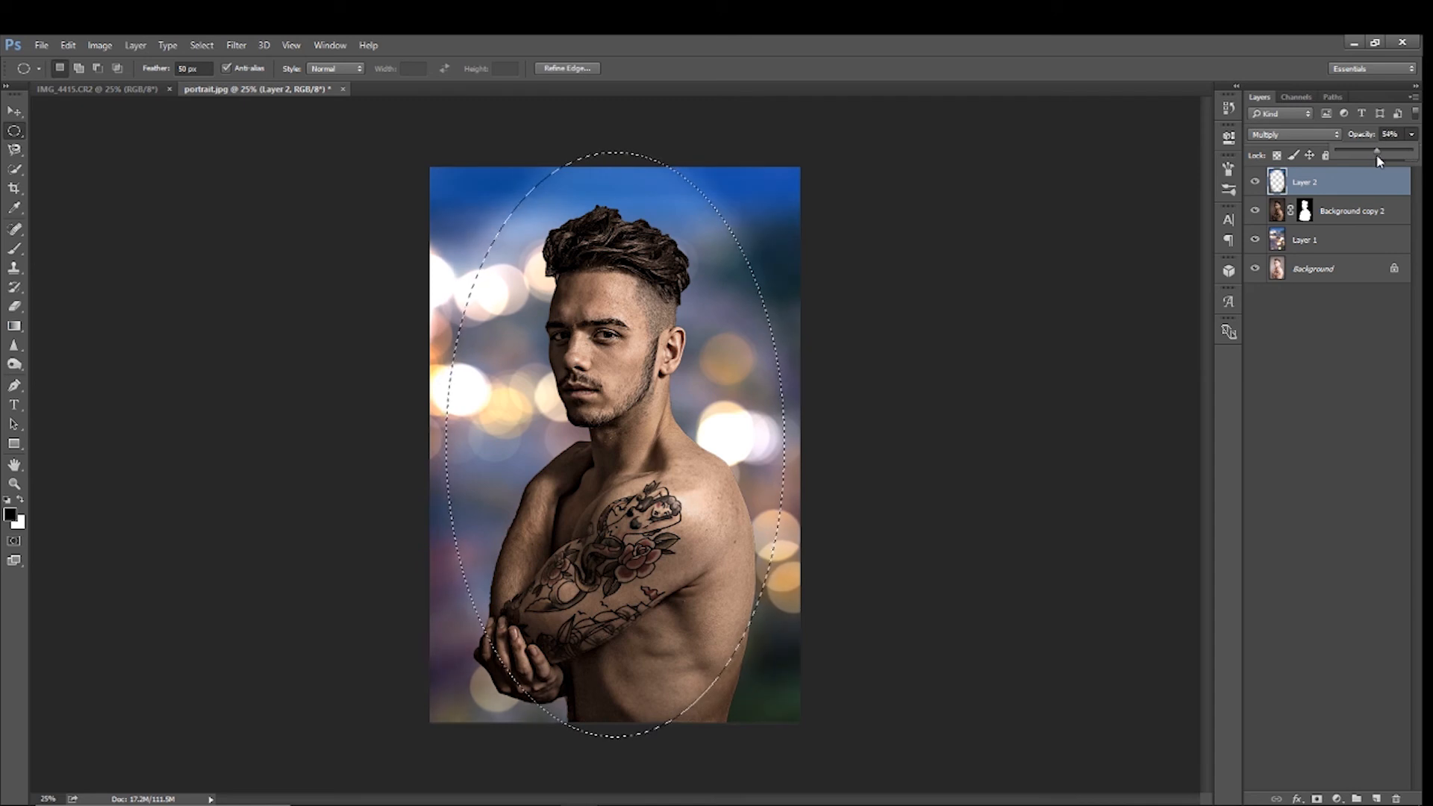
pyautogui.press('Return')
pyautogui.hotkey('ctrl', 'd')
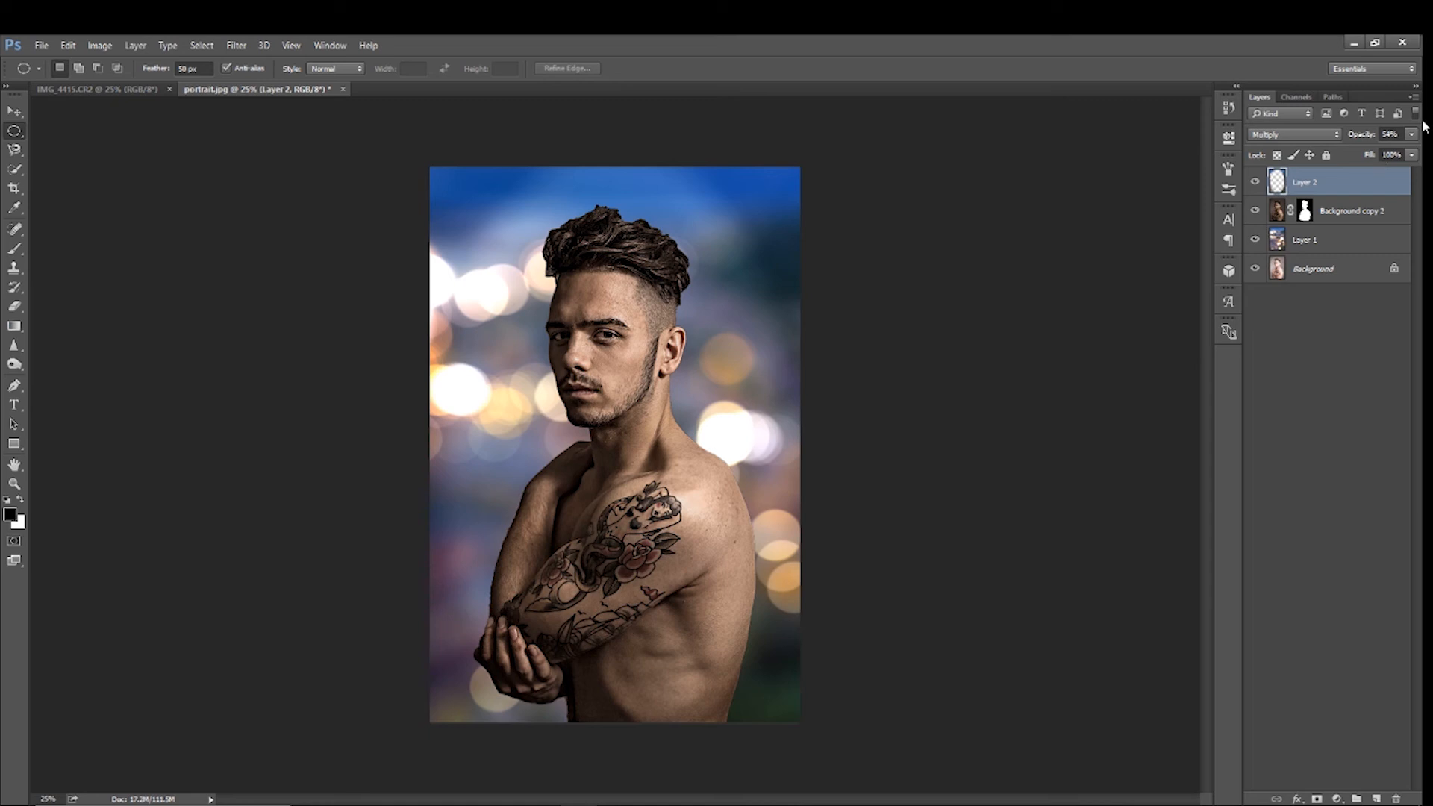
# Add a Selective Color adjustment layer above Background copy 2 with cyan at -15% and magenta at 15%
pyautogui.click(1330, 217)
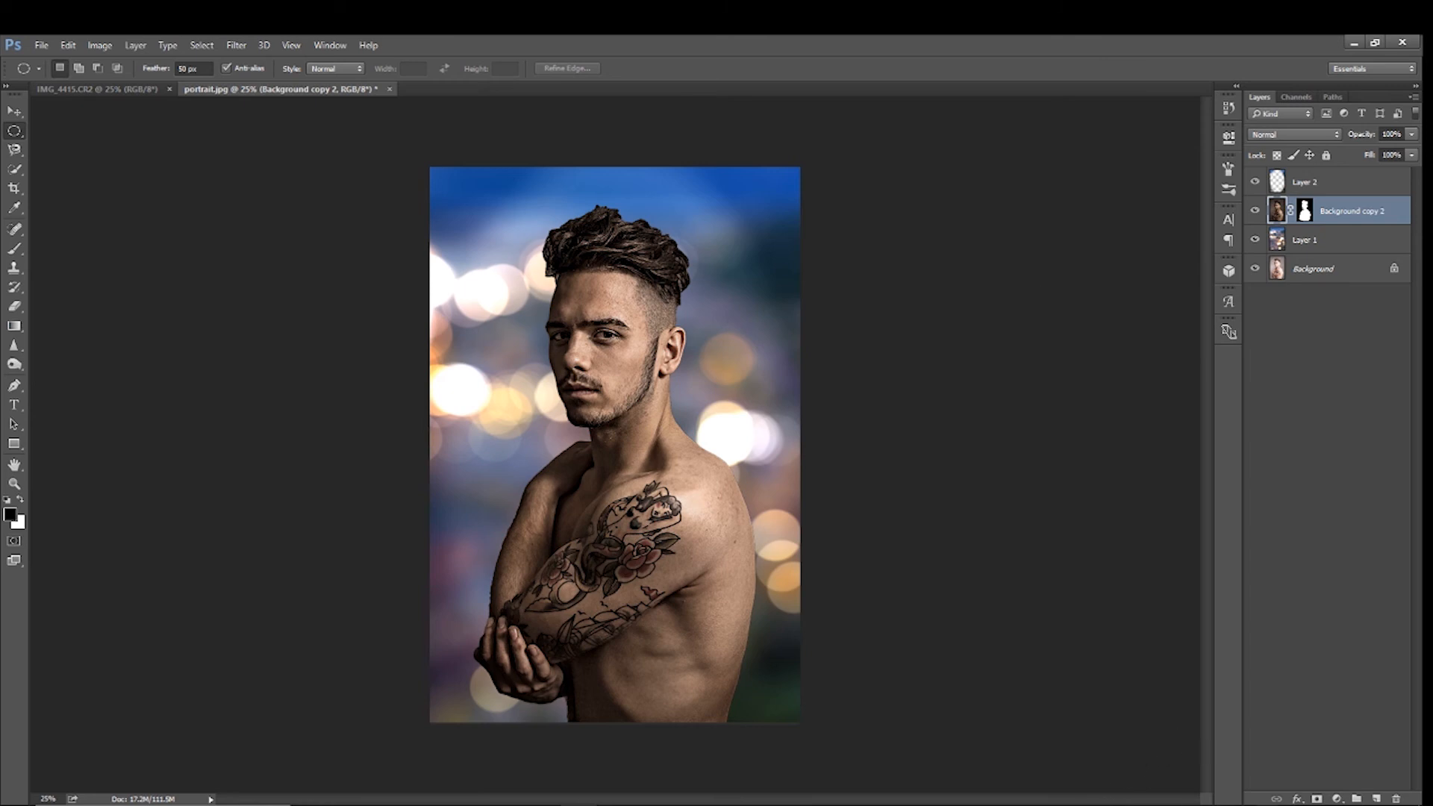
pyautogui.click(1336, 799)
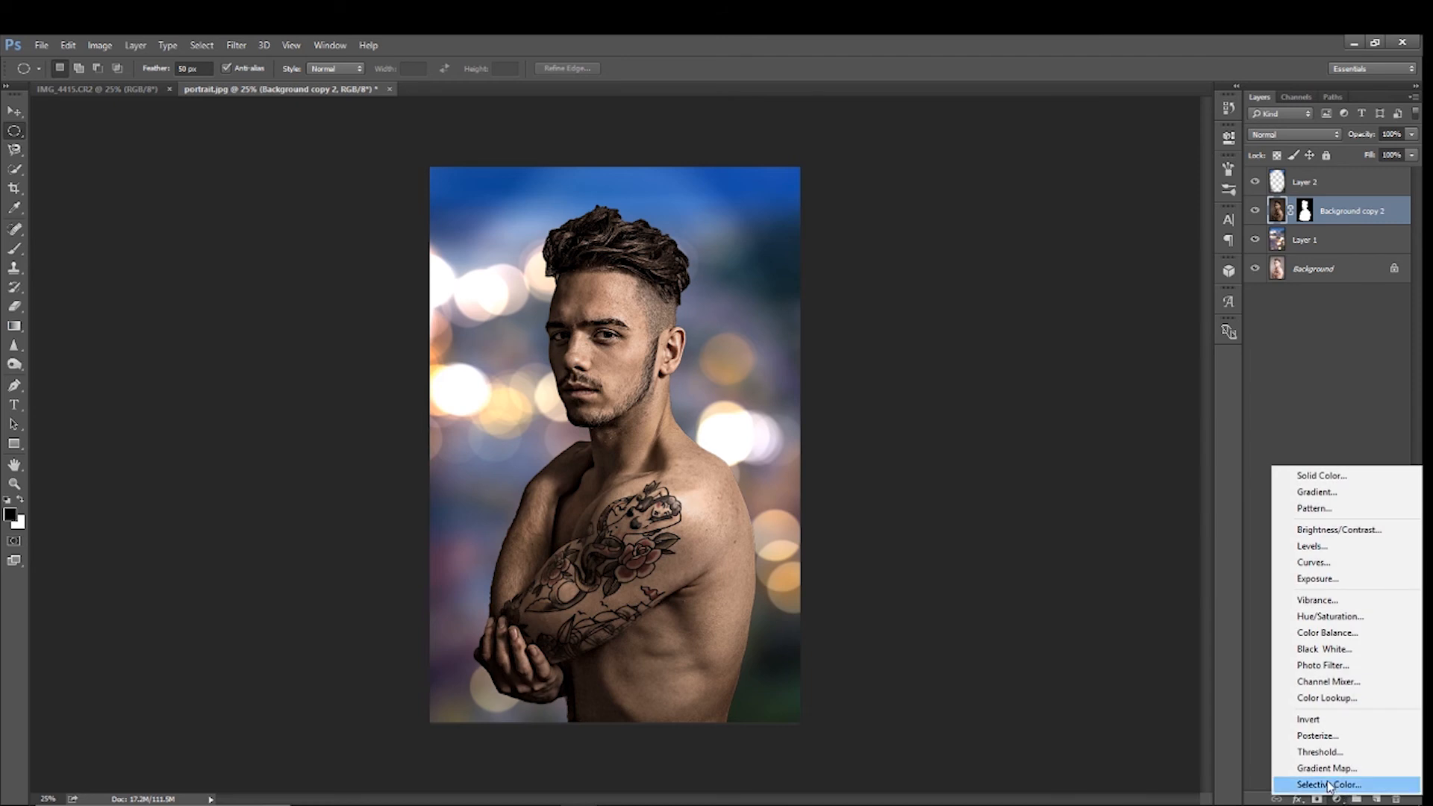
pyautogui.click(1329, 785)
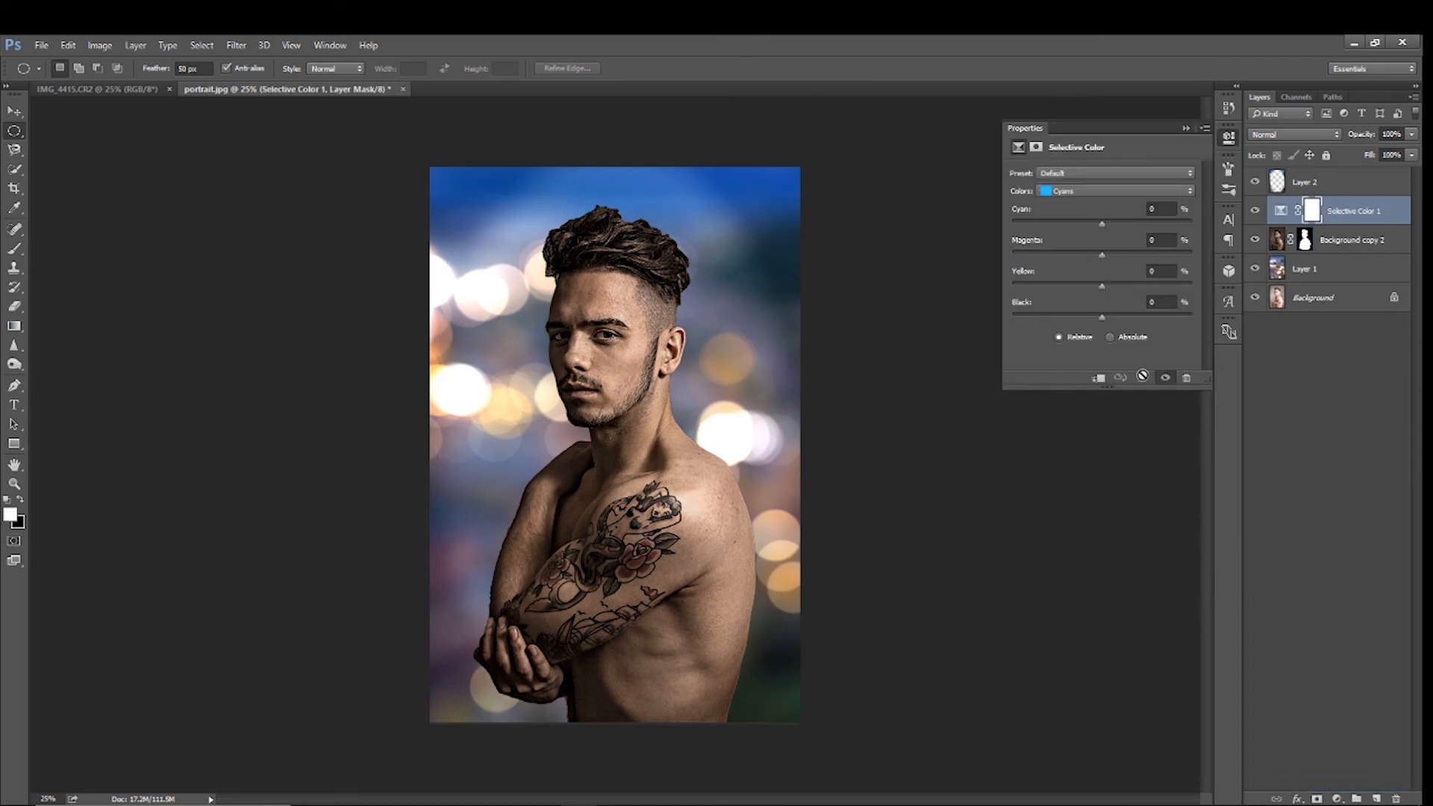
pyautogui.click(1099, 191)
pyautogui.click(1089, 207)
pyautogui.moveTo(1171, 209); pyautogui.dragTo(1020, 210)
pyautogui.write('-15')
pyautogui.press('Tab')
pyautogui.write('15')
pyautogui.click(1186, 130)
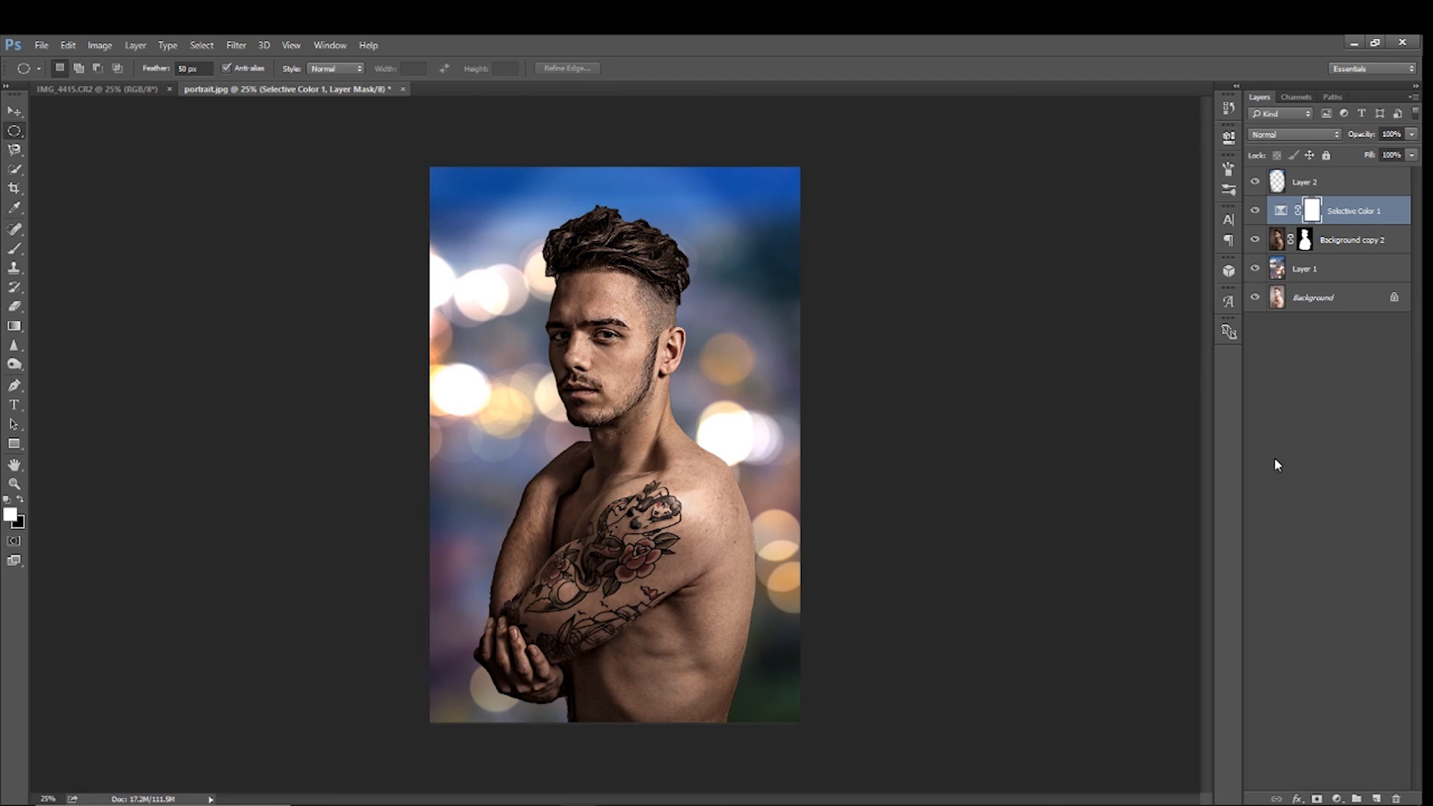
# Add a Channel Mixer adjustment layer above Selective Color 1, with green 100% and blue 0% in the Blue output channel
pyautogui.click(1337, 799)
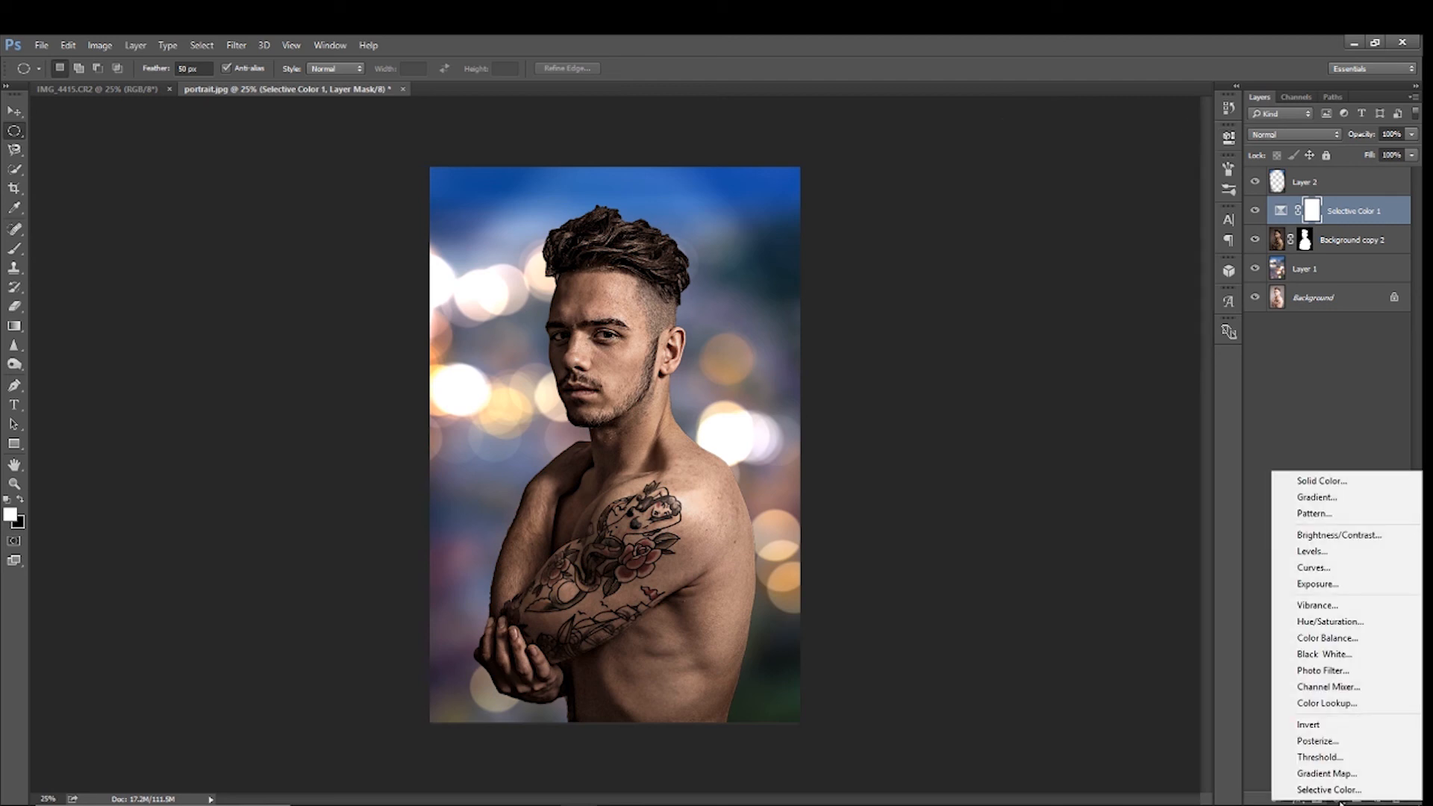
pyautogui.click(1329, 687)
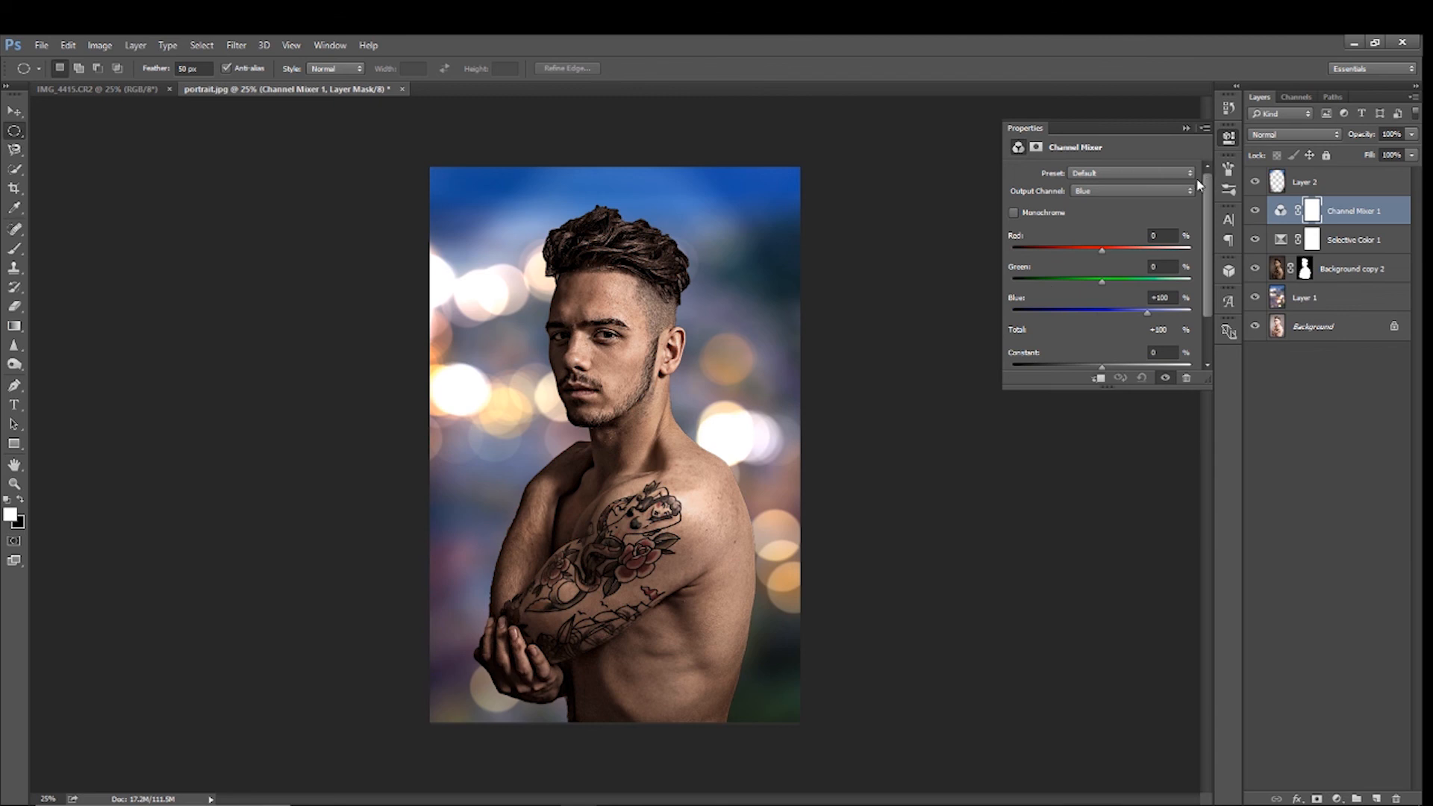
pyautogui.click(1107, 281)
pyautogui.write('00')
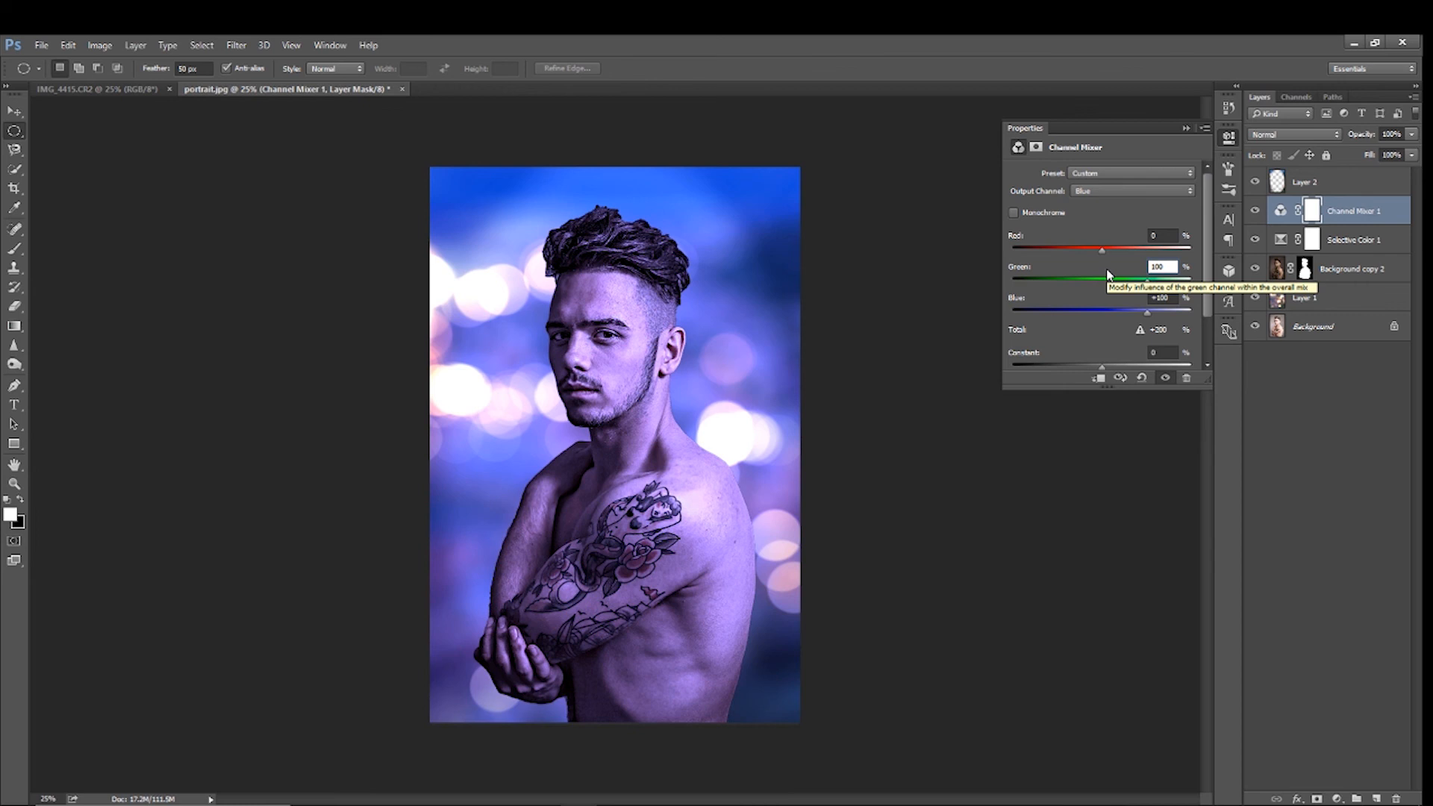
pyautogui.press('Tab')
pyautogui.write('0')
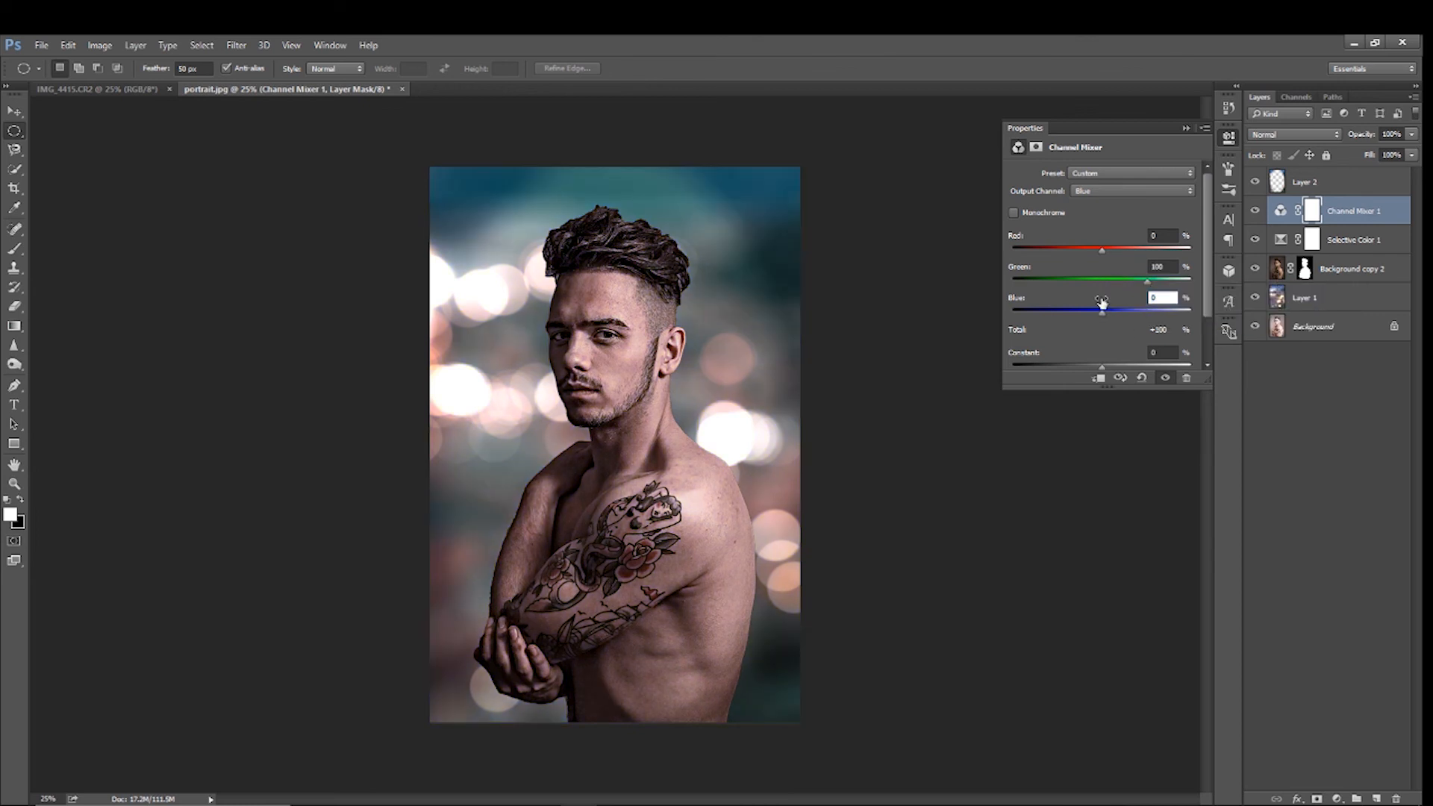
pyautogui.click(1187, 130)
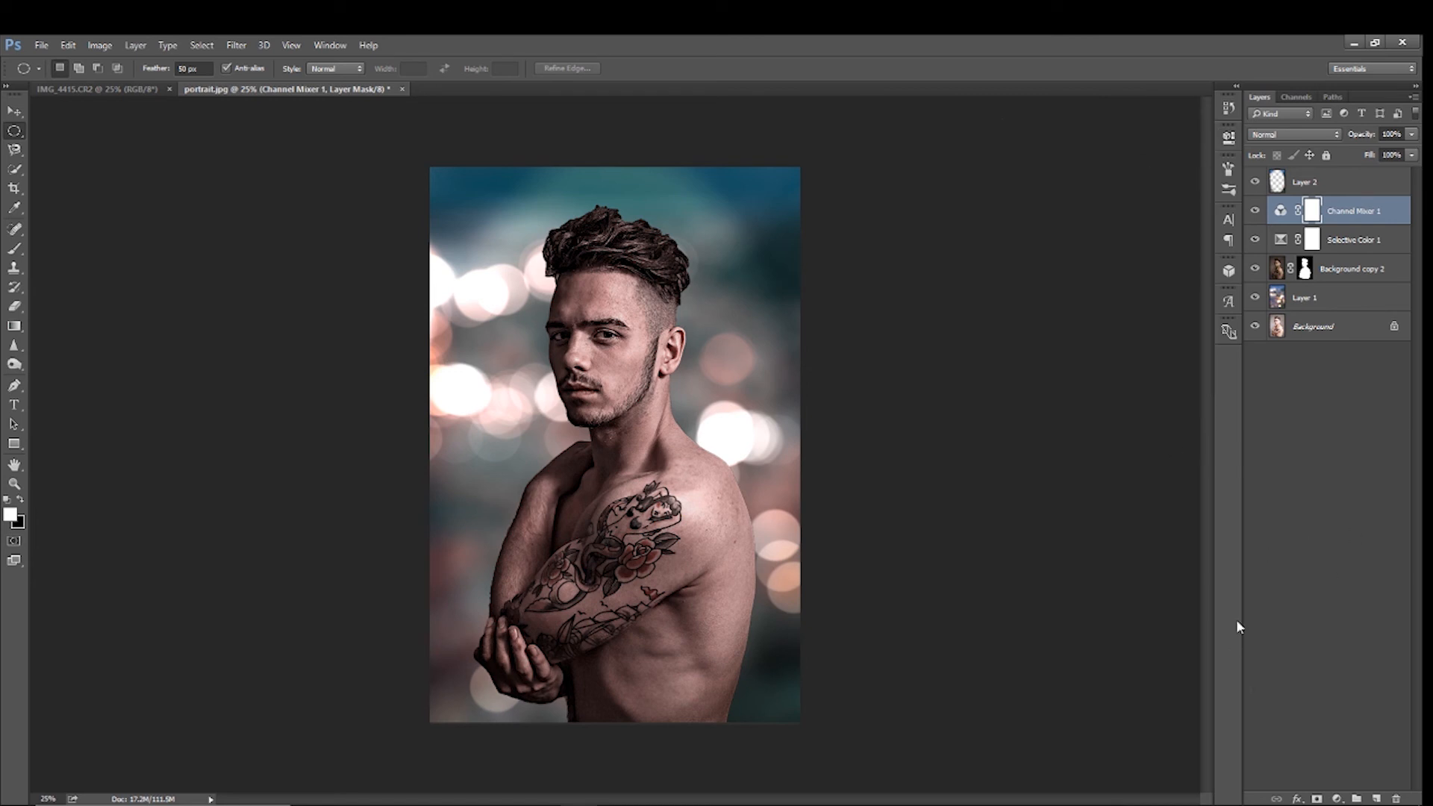
# Add a Hue/Saturation adjustment layer above Channel Mixer 1 and set the hue of the Reds to 20
pyautogui.click(1337, 799)
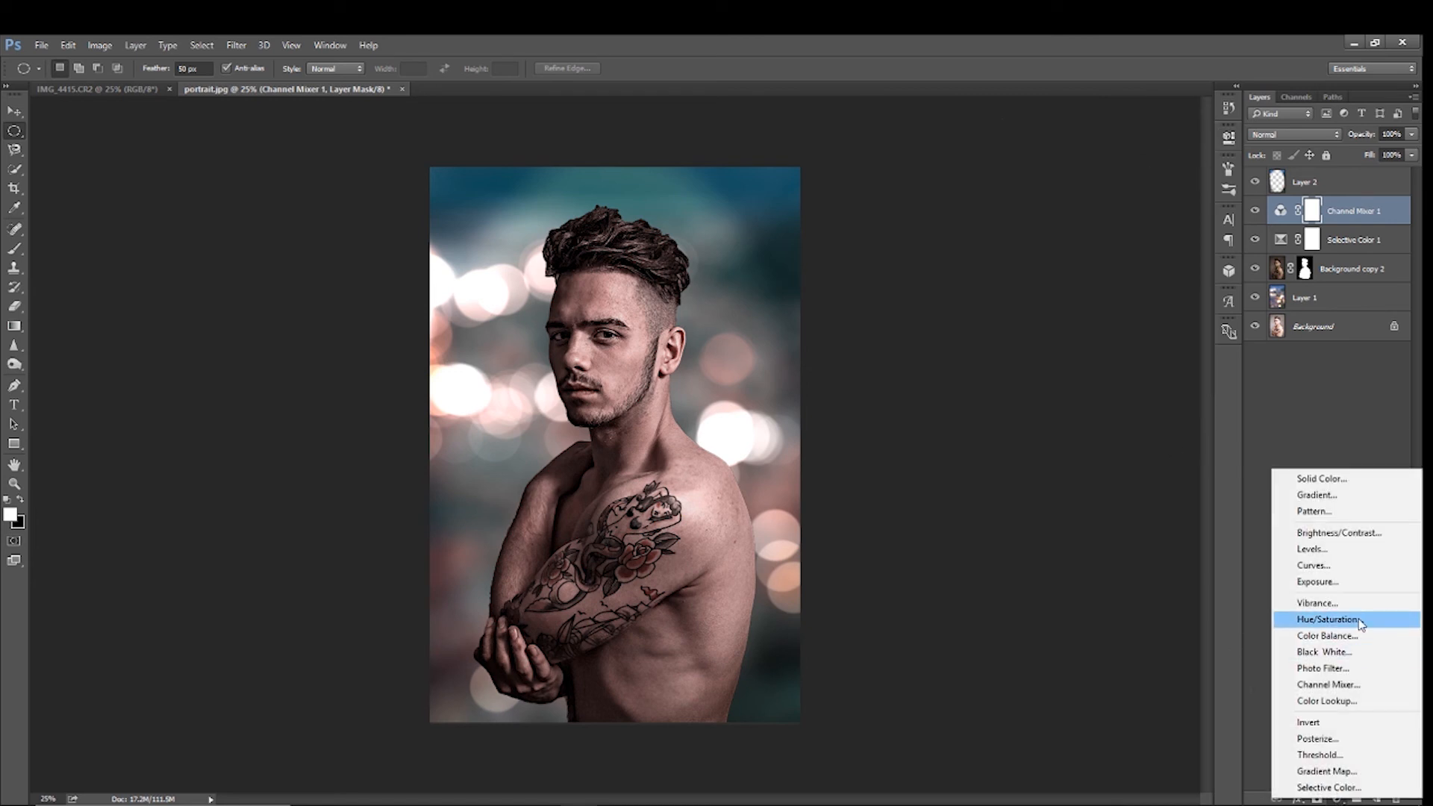
pyautogui.click(1336, 621)
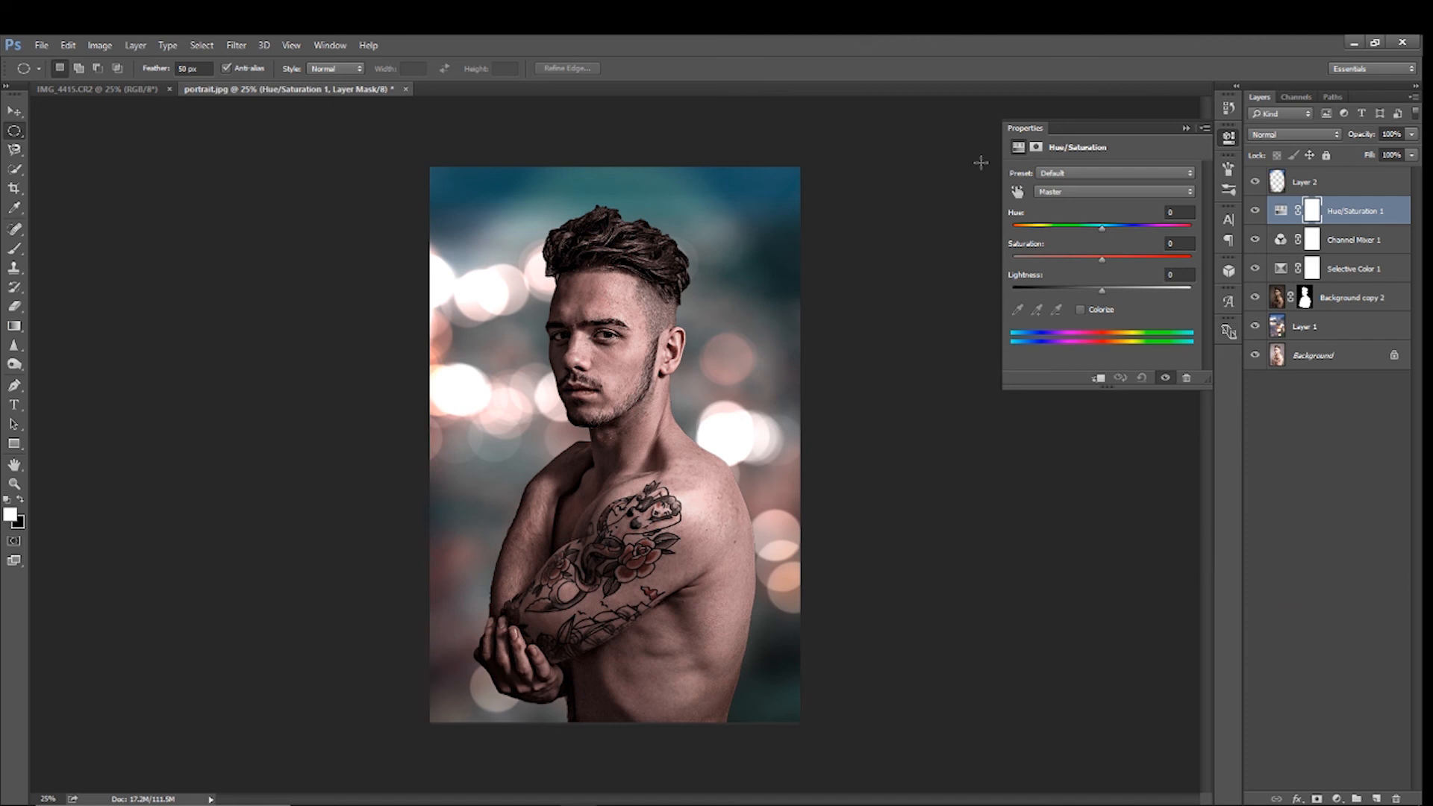
pyautogui.click(1060, 192)
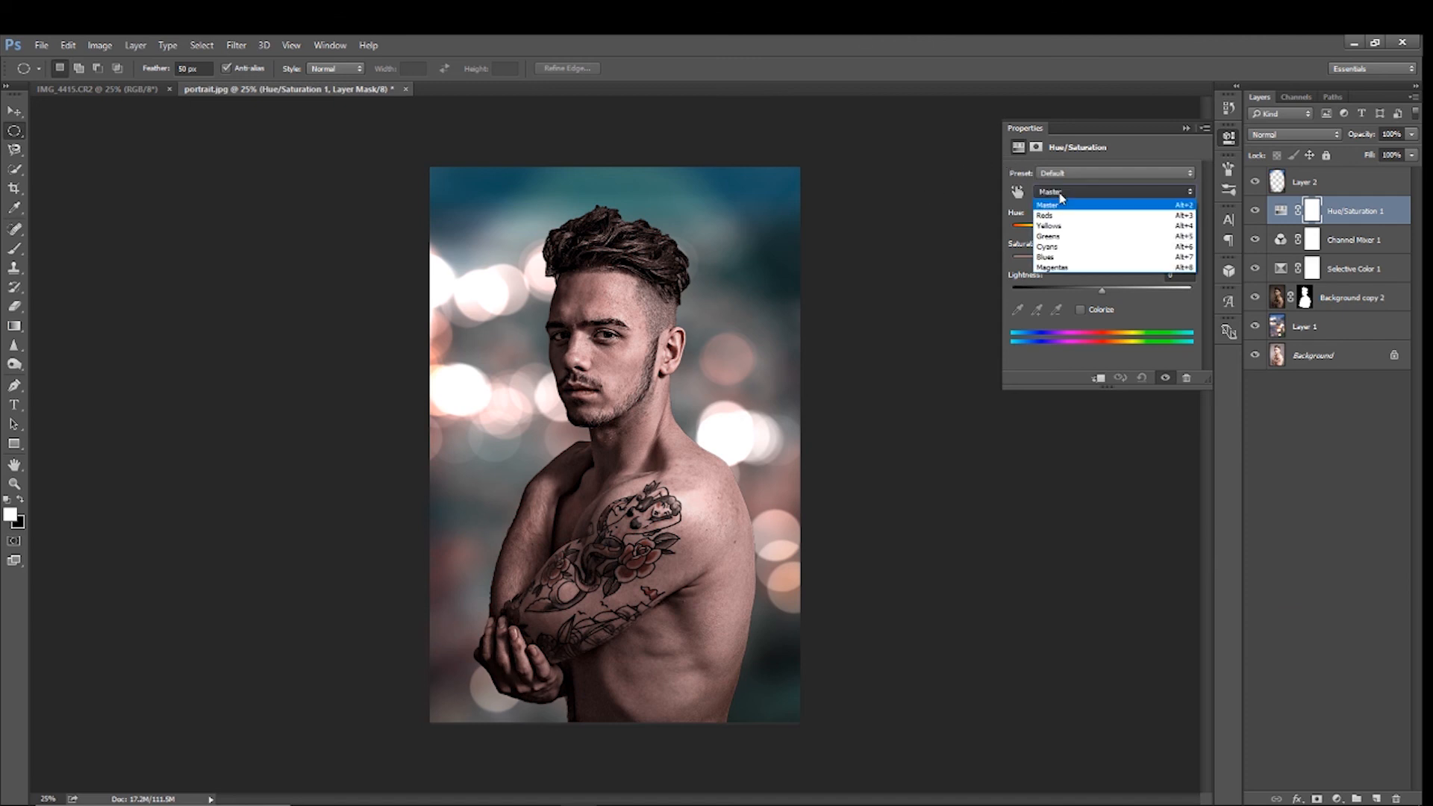
pyautogui.click(1045, 215)
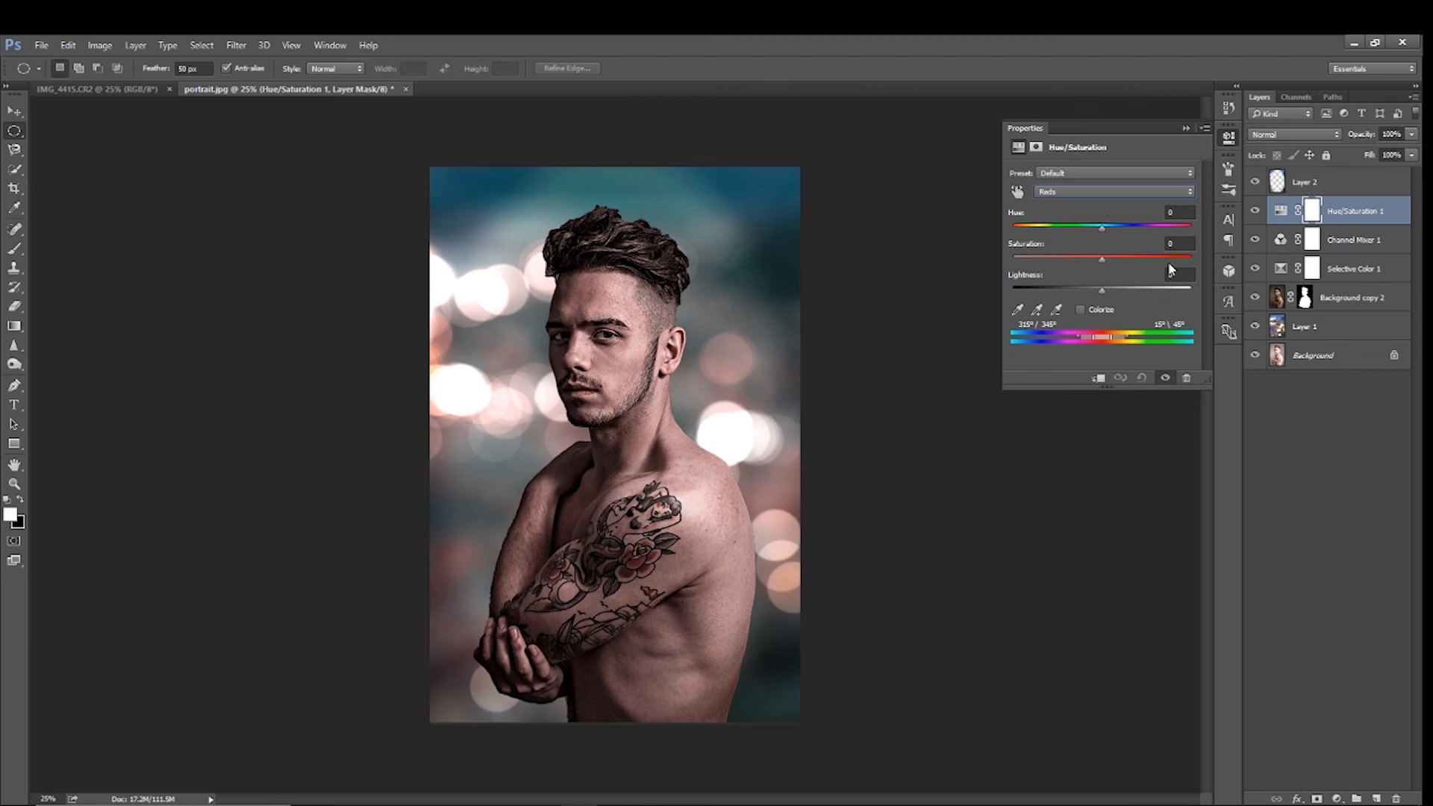
pyautogui.click(1178, 212)
pyautogui.write('20')
pyautogui.write('40')
pyautogui.click(1095, 191)
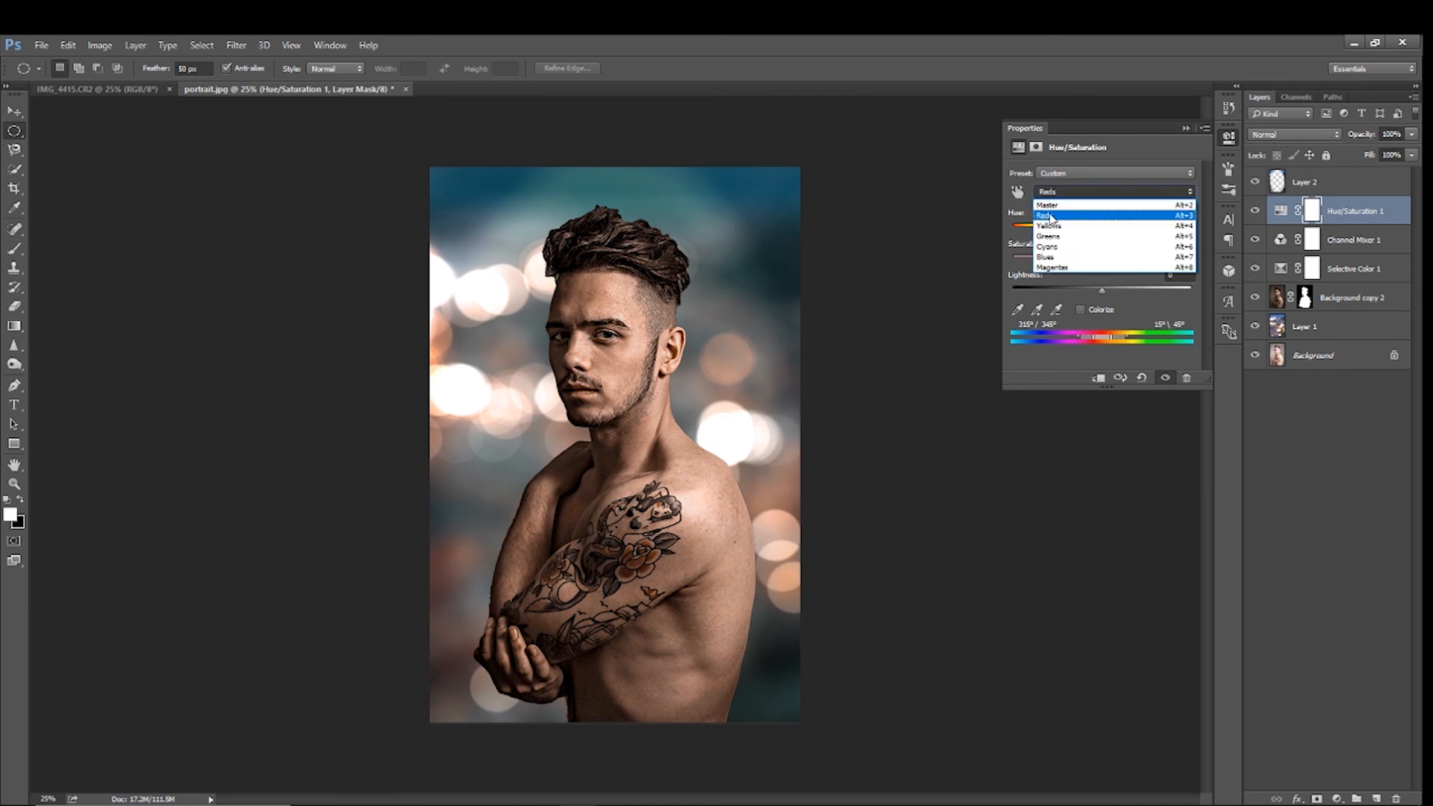
# Set the saturation of the Cyans to 40 in Hue/Saturation 1
pyautogui.click(1051, 246)
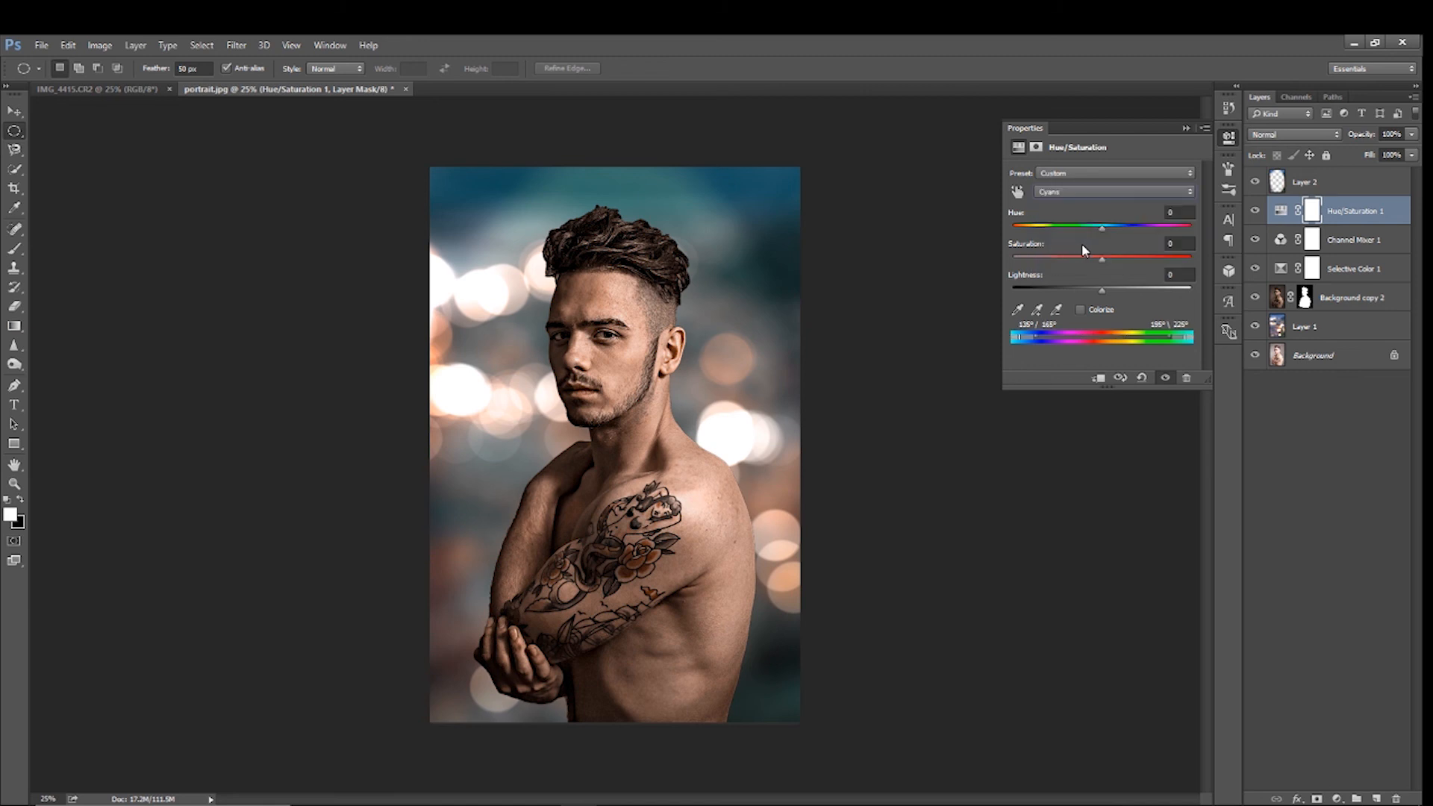
pyautogui.click(1182, 247)
pyautogui.write('40')
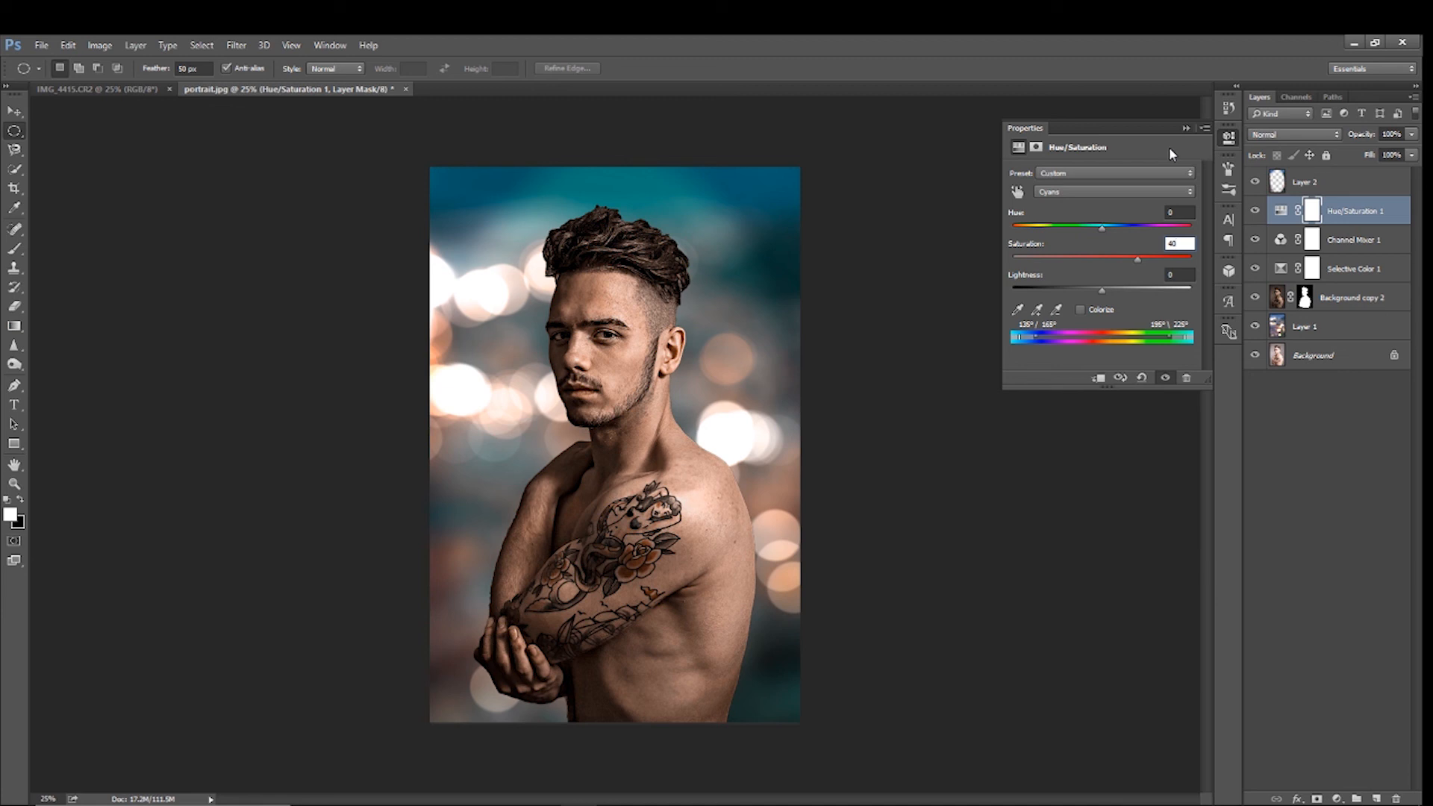
pyautogui.click(1187, 127)
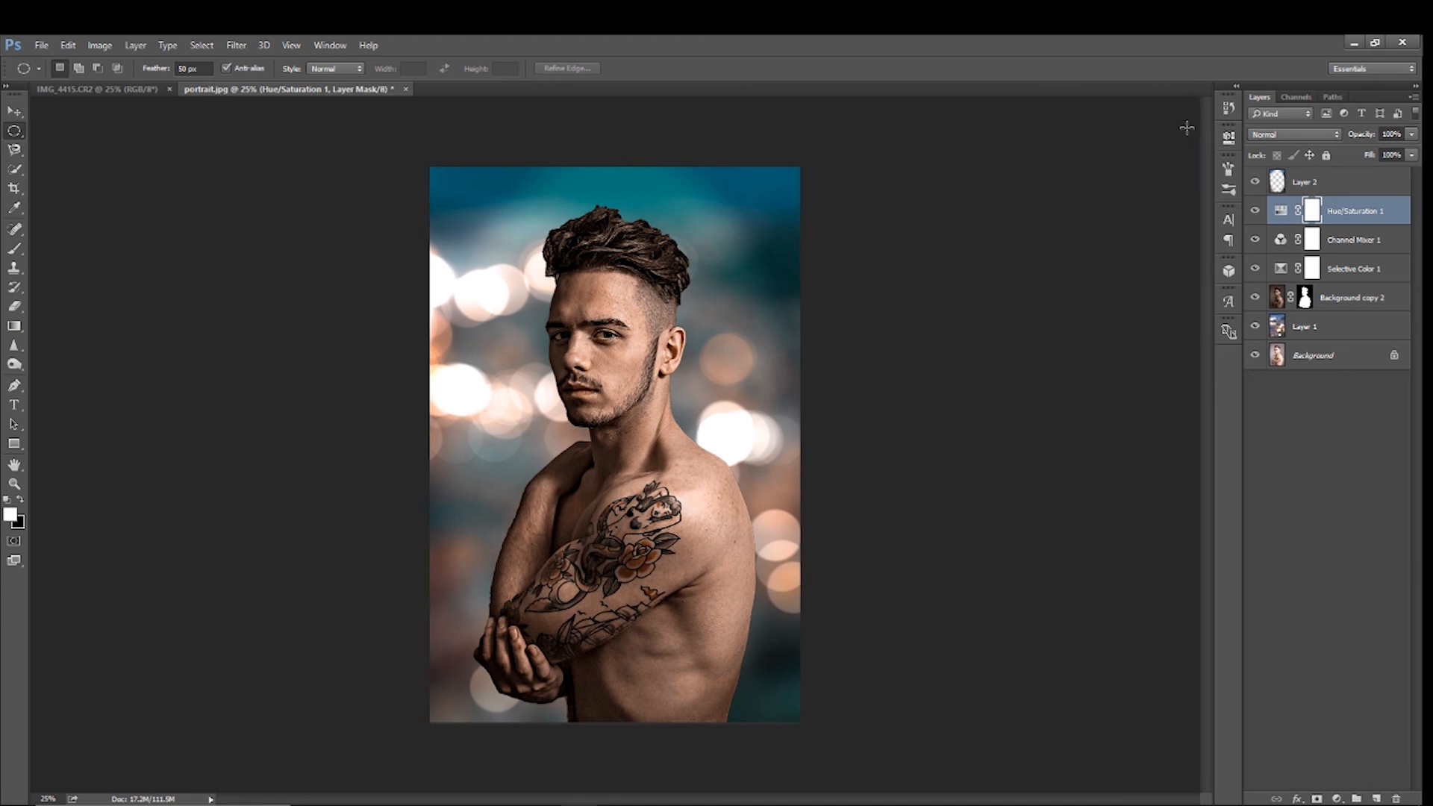
# Add a Curves adjustment layer above Hue/Saturation 1 and move the Red channel's black point to input 9
pyautogui.click(1337, 798)
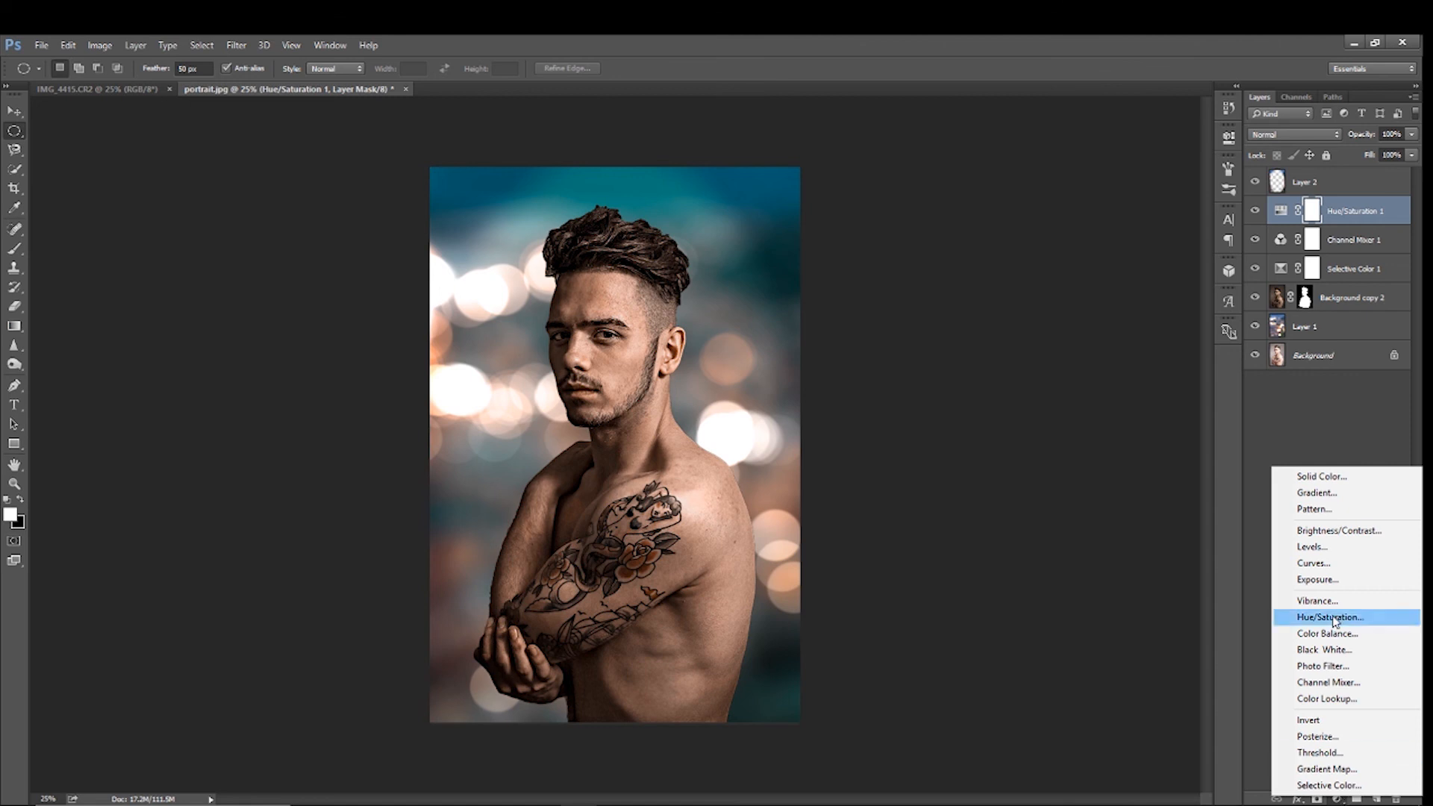
pyautogui.click(1313, 563)
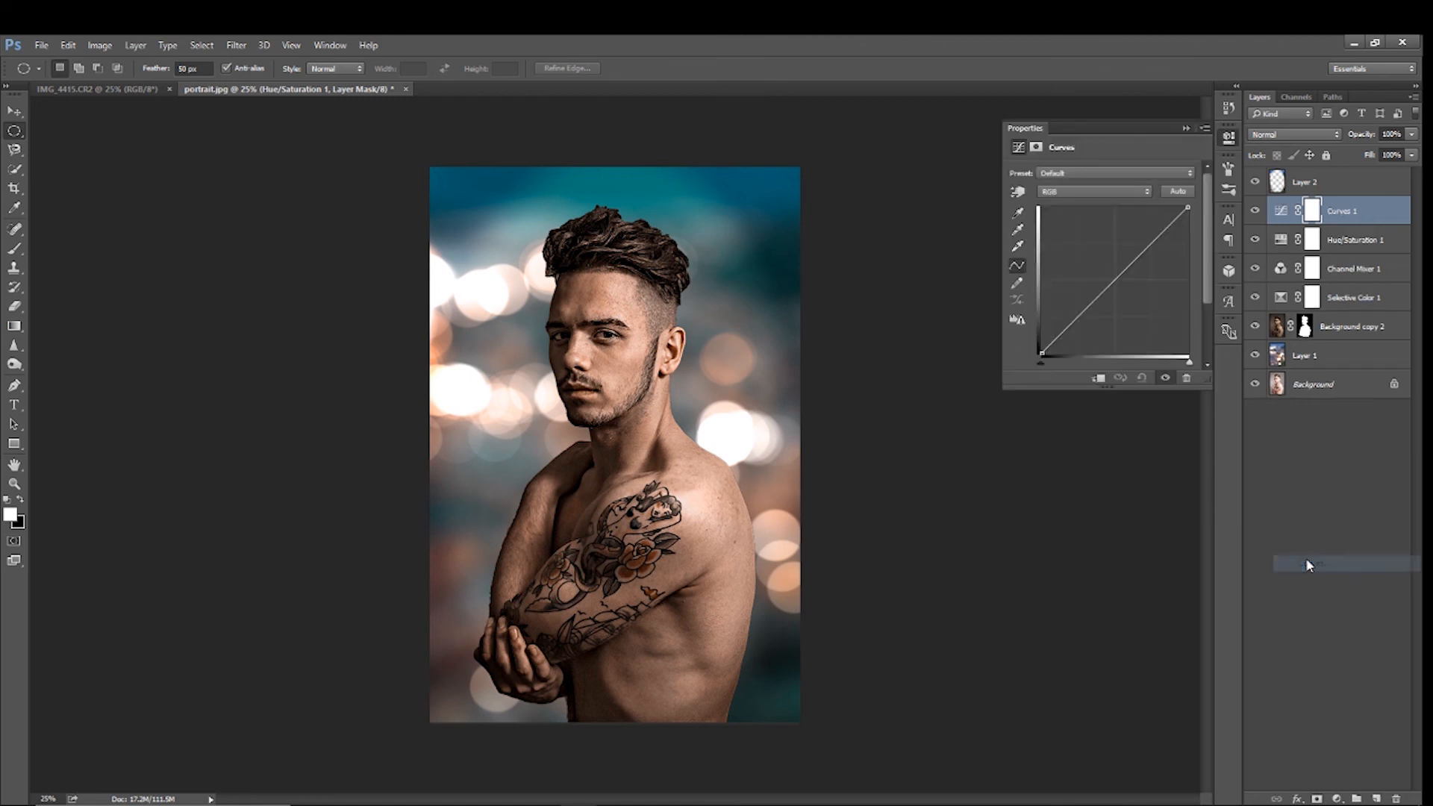
pyautogui.click(1072, 187)
pyautogui.click(1065, 215)
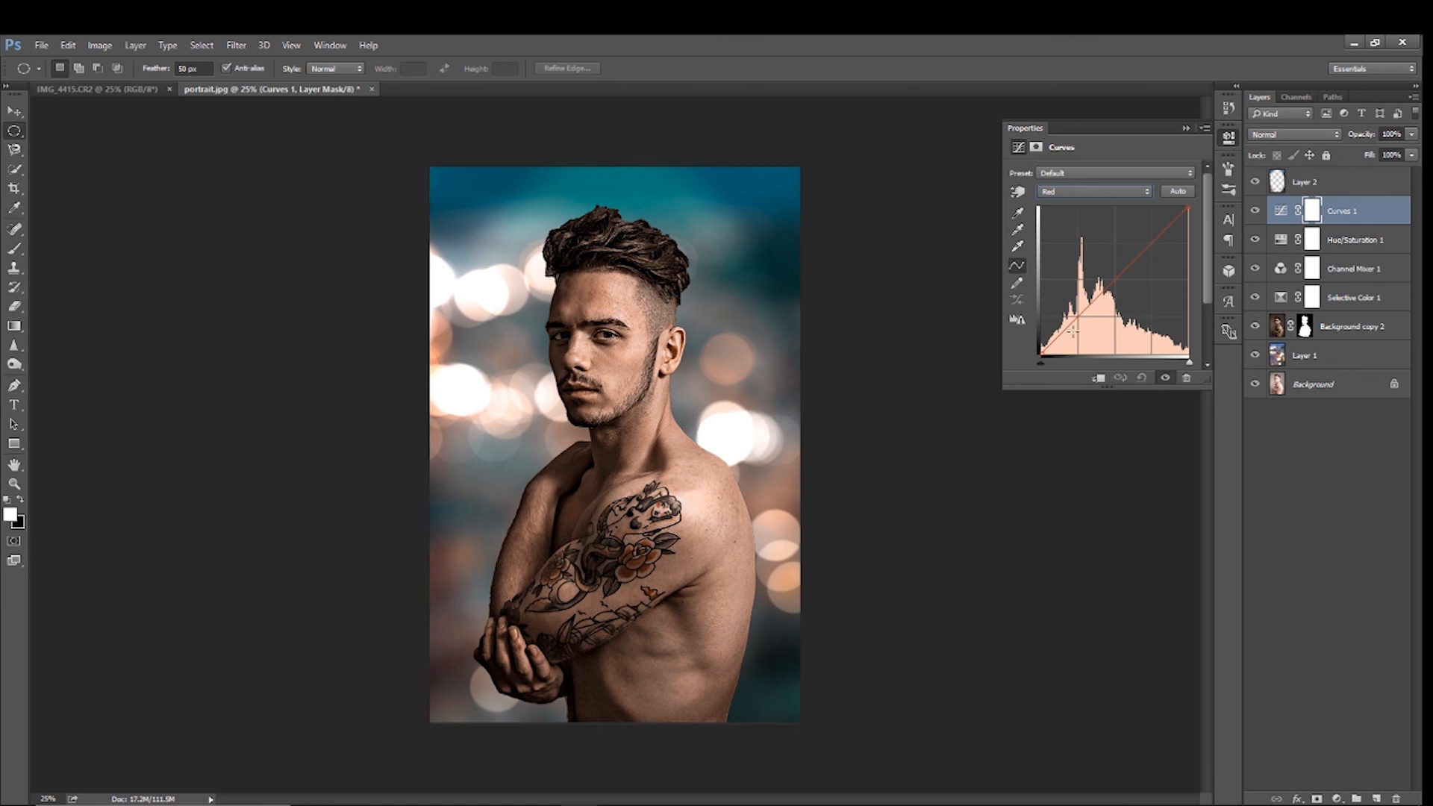
pyautogui.moveTo(1041, 363); pyautogui.dragTo(1105, 411)
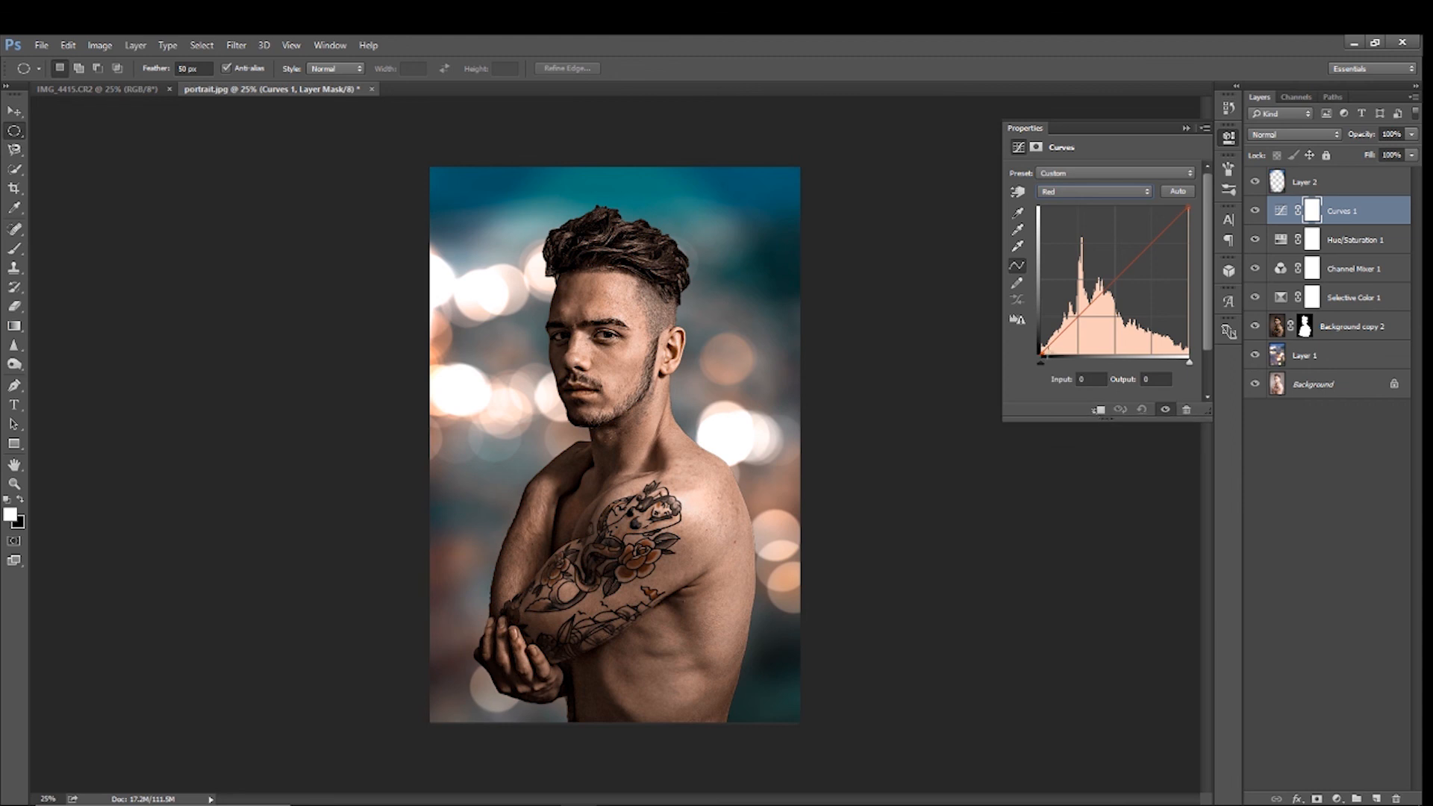
pyautogui.moveTo(1042, 363); pyautogui.dragTo(1047, 366)
# Move the Green channel's black point to input 11 and slightly lower the Blue channel's white point in Curves 1
pyautogui.click(1072, 194)
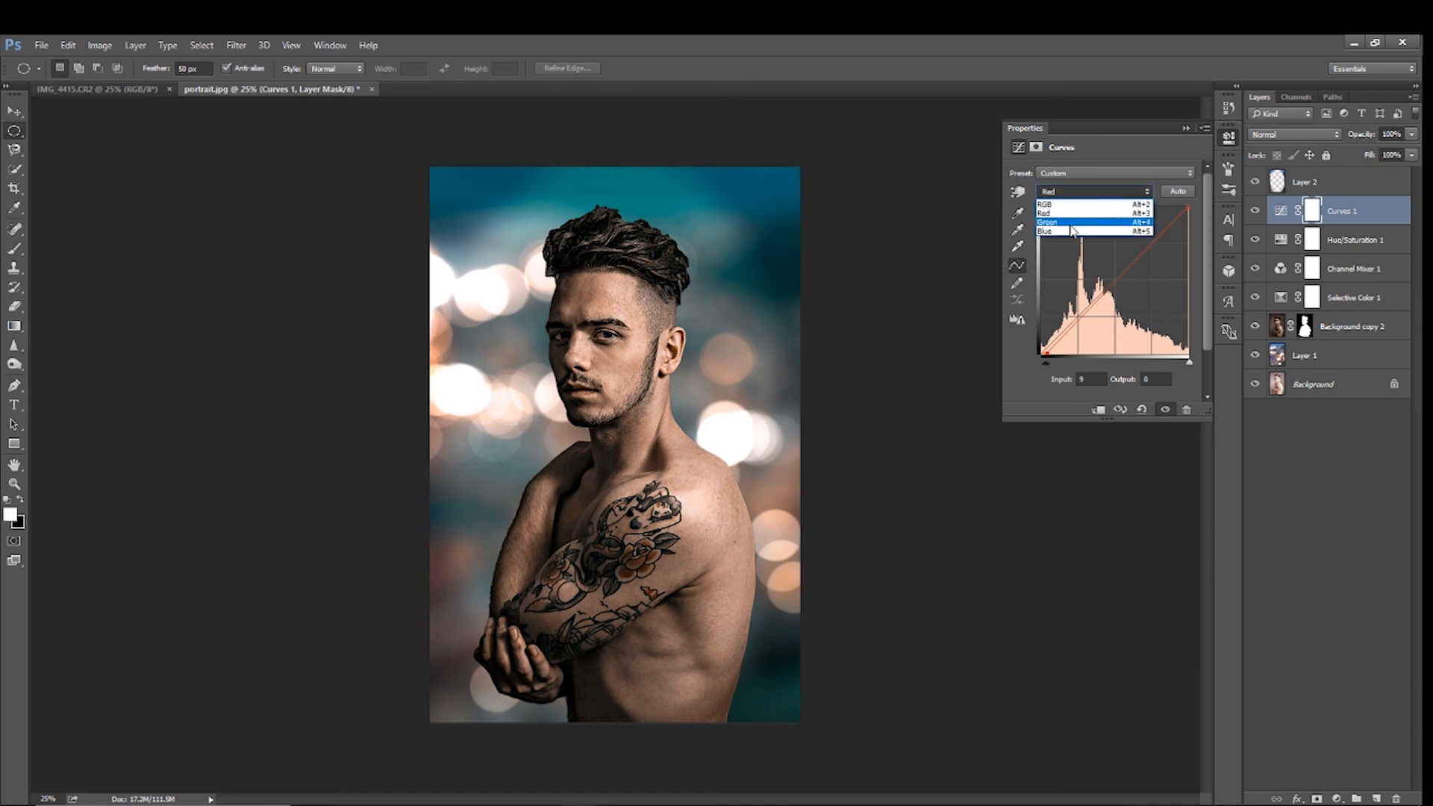
pyautogui.click(1071, 223)
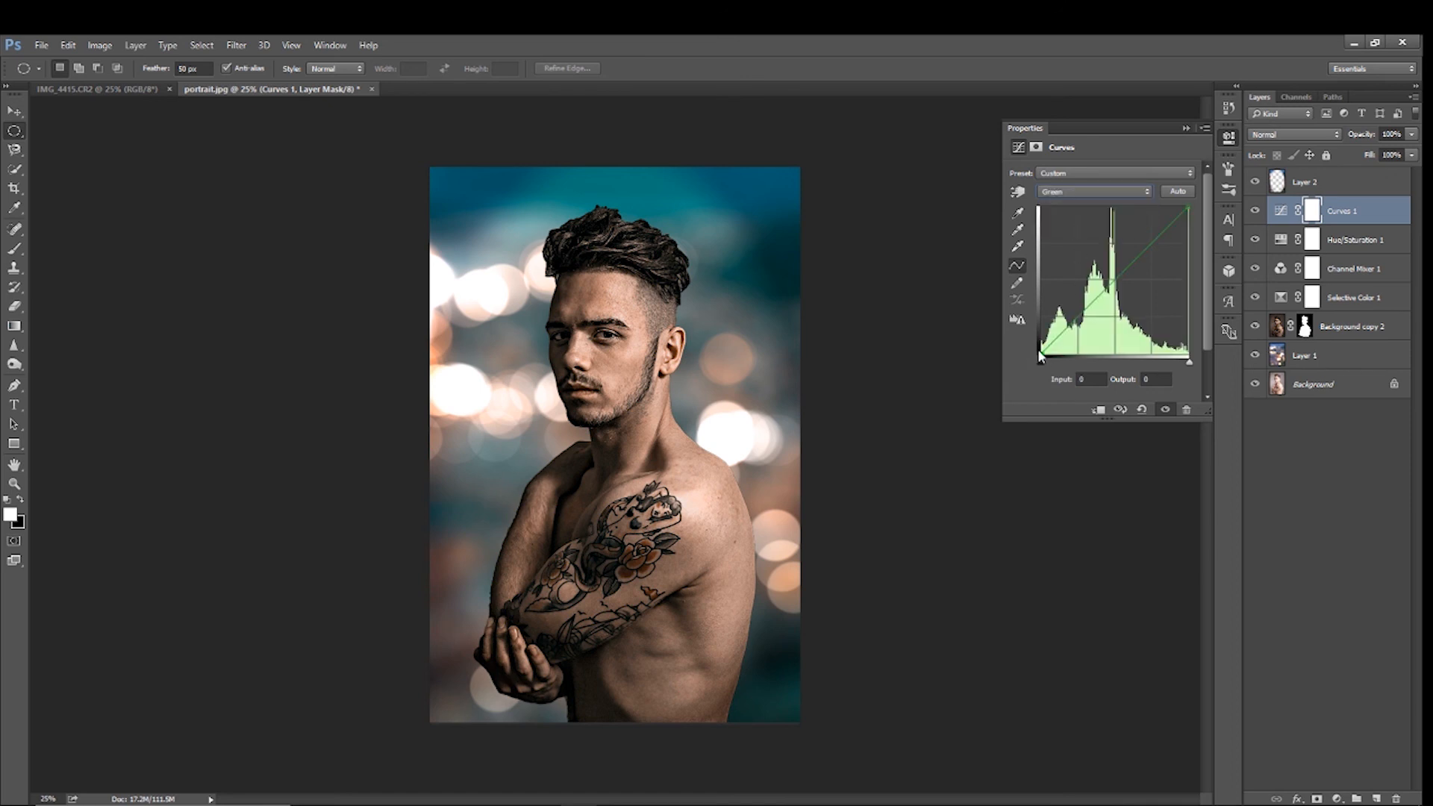
pyautogui.moveTo(1045, 367); pyautogui.dragTo(1051, 367)
pyautogui.click(1075, 193)
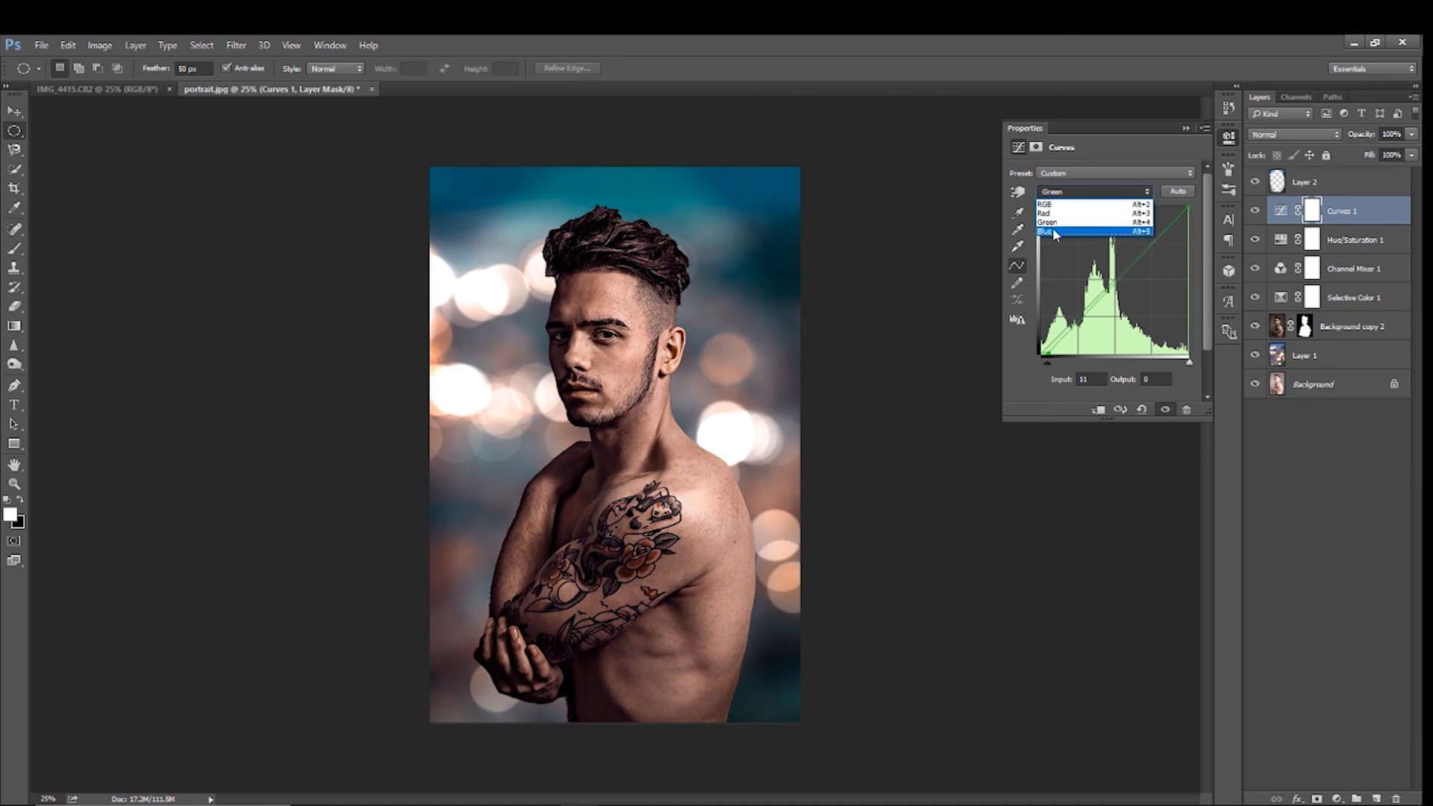
pyautogui.click(1054, 225)
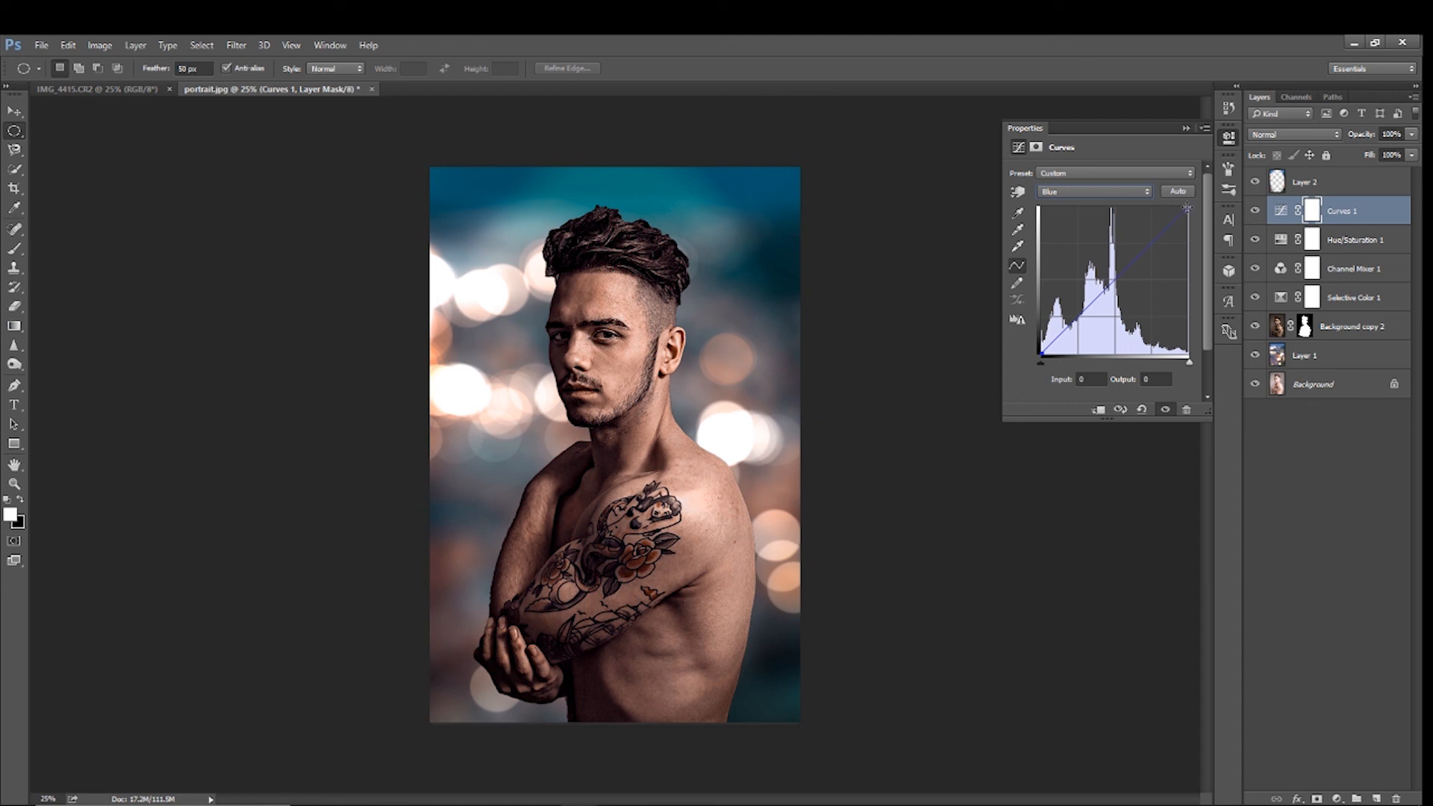
pyautogui.moveTo(1190, 206); pyautogui.dragTo(1188, 214)
# Shape the RGB curve with a shadow point at input 62, output 66, and slightly raise a midtone point
pyautogui.click(1085, 192)
pyautogui.click(1072, 207)
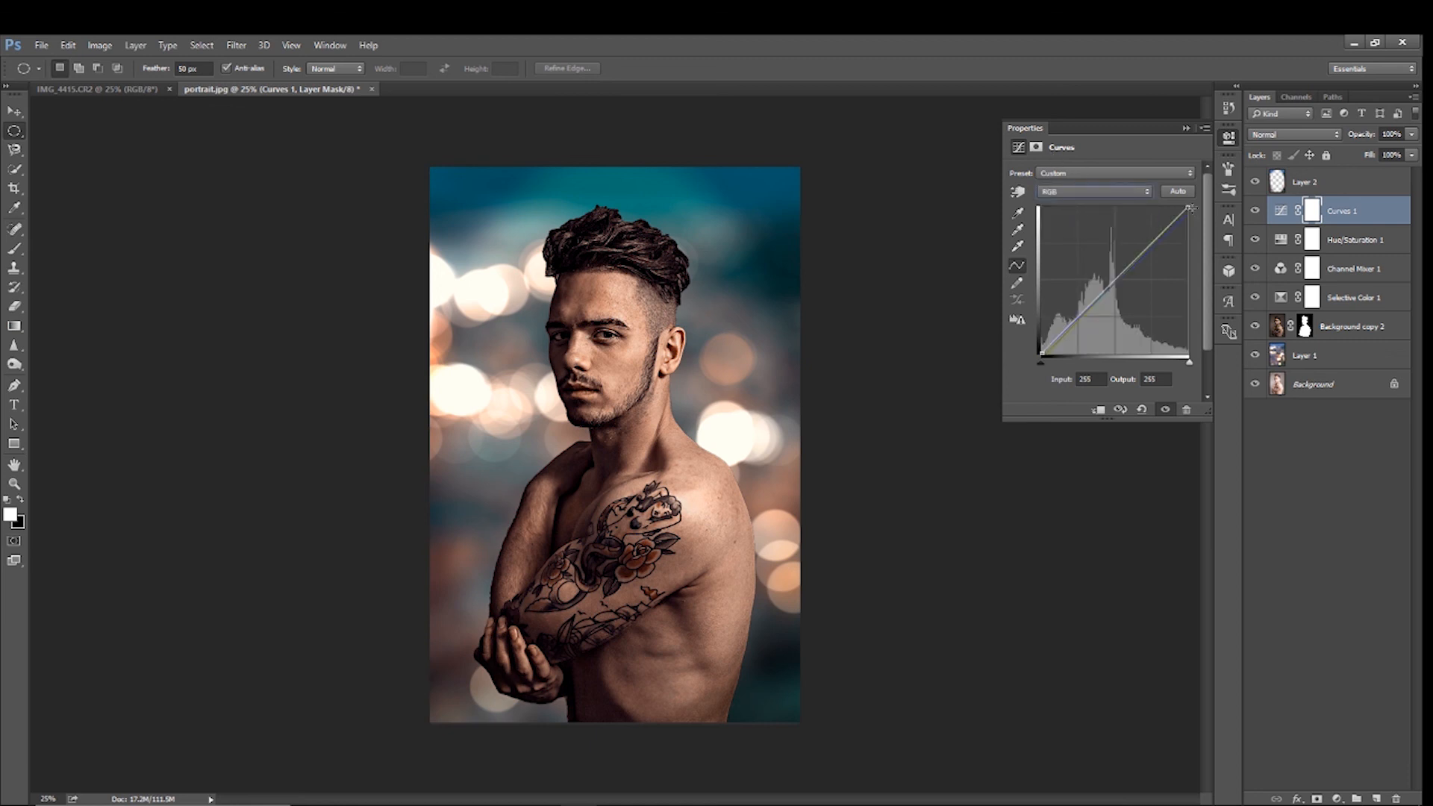
pyautogui.click(1079, 317)
pyautogui.click(1114, 279)
pyautogui.moveTo(1115, 280); pyautogui.dragTo(1077, 314)
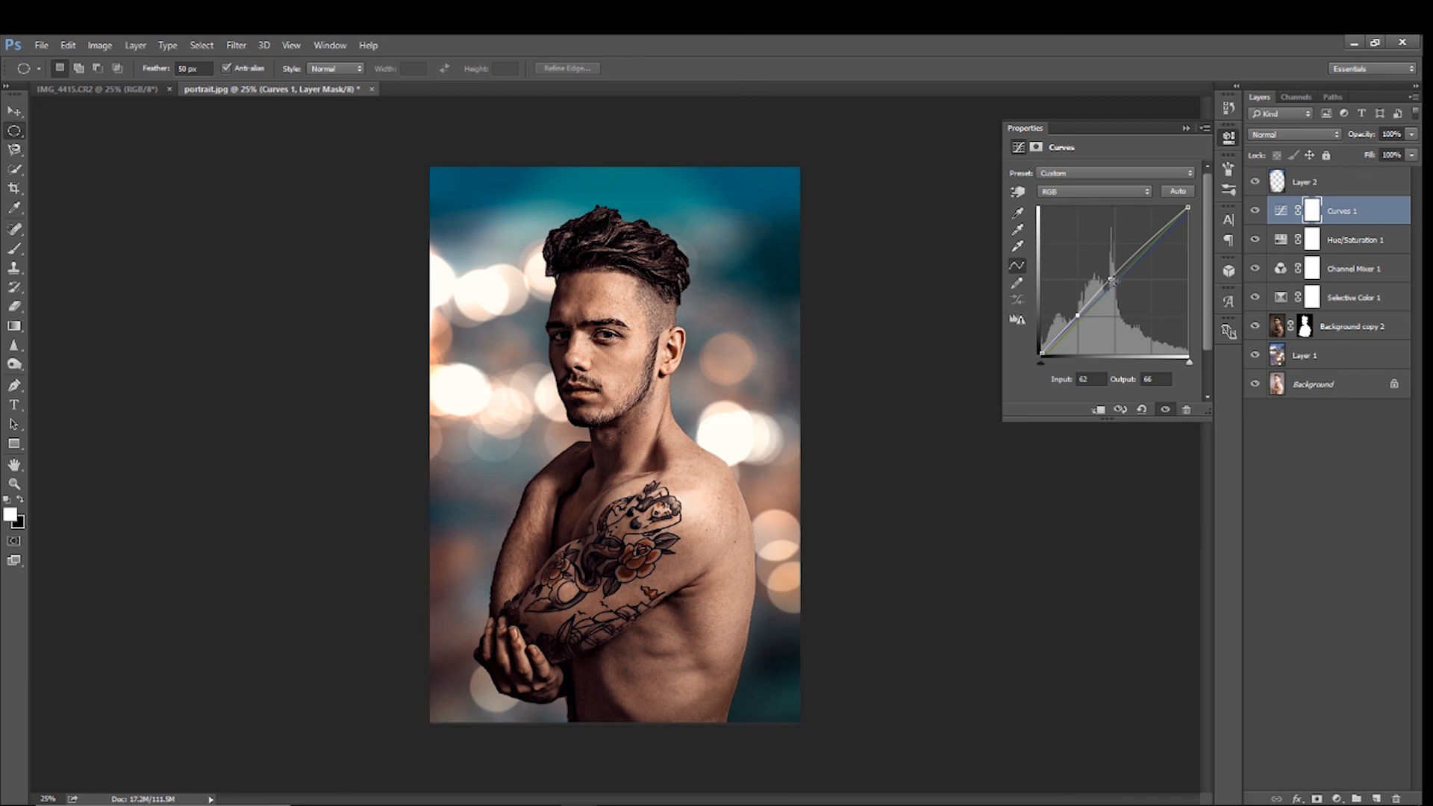
pyautogui.moveTo(1113, 281); pyautogui.dragTo(1108, 280)
pyautogui.click(1187, 127)
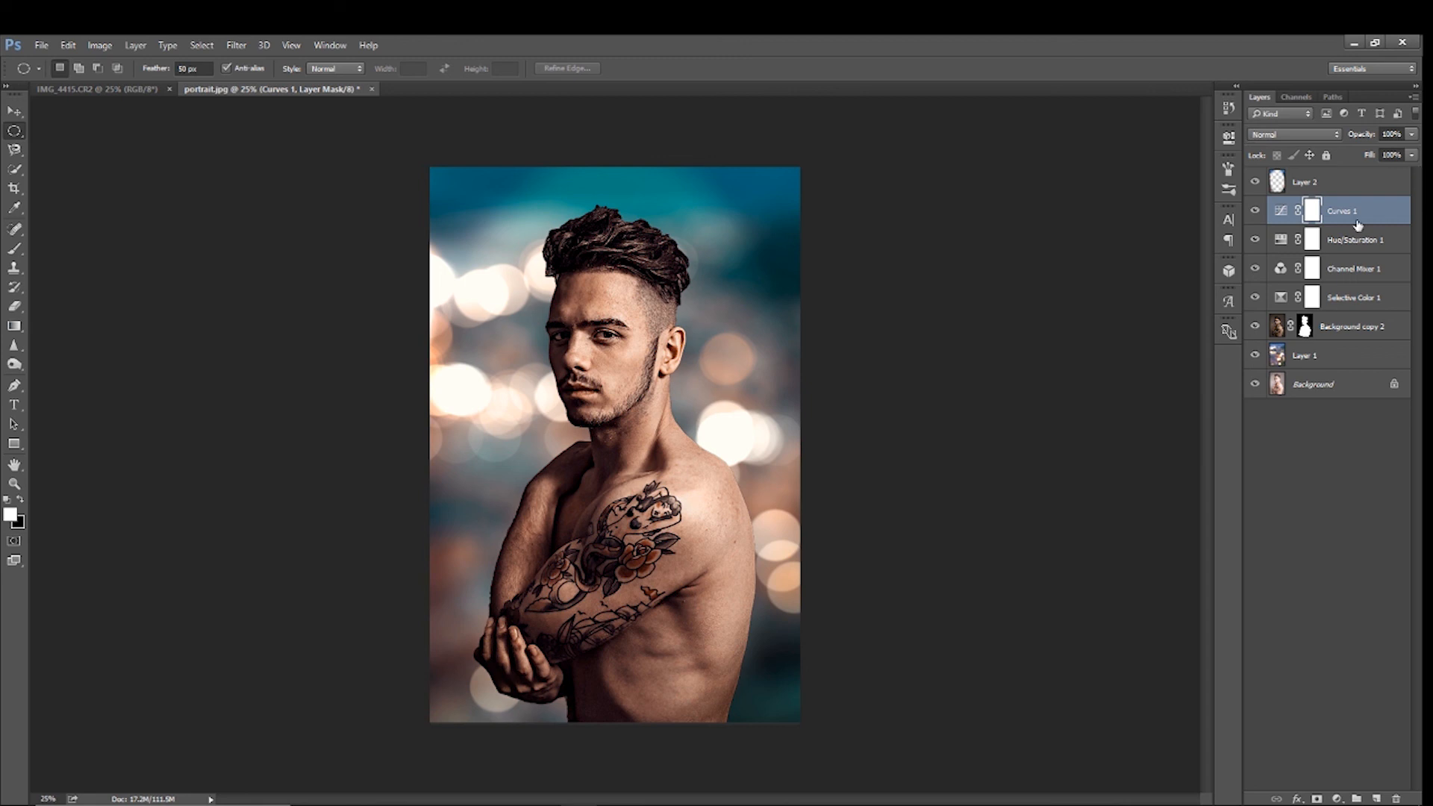
# Fine-tune the man on Background copy 2 with a slight Brightness/Contrast adjustment
pyautogui.click(1280, 332)
pyautogui.press('x')
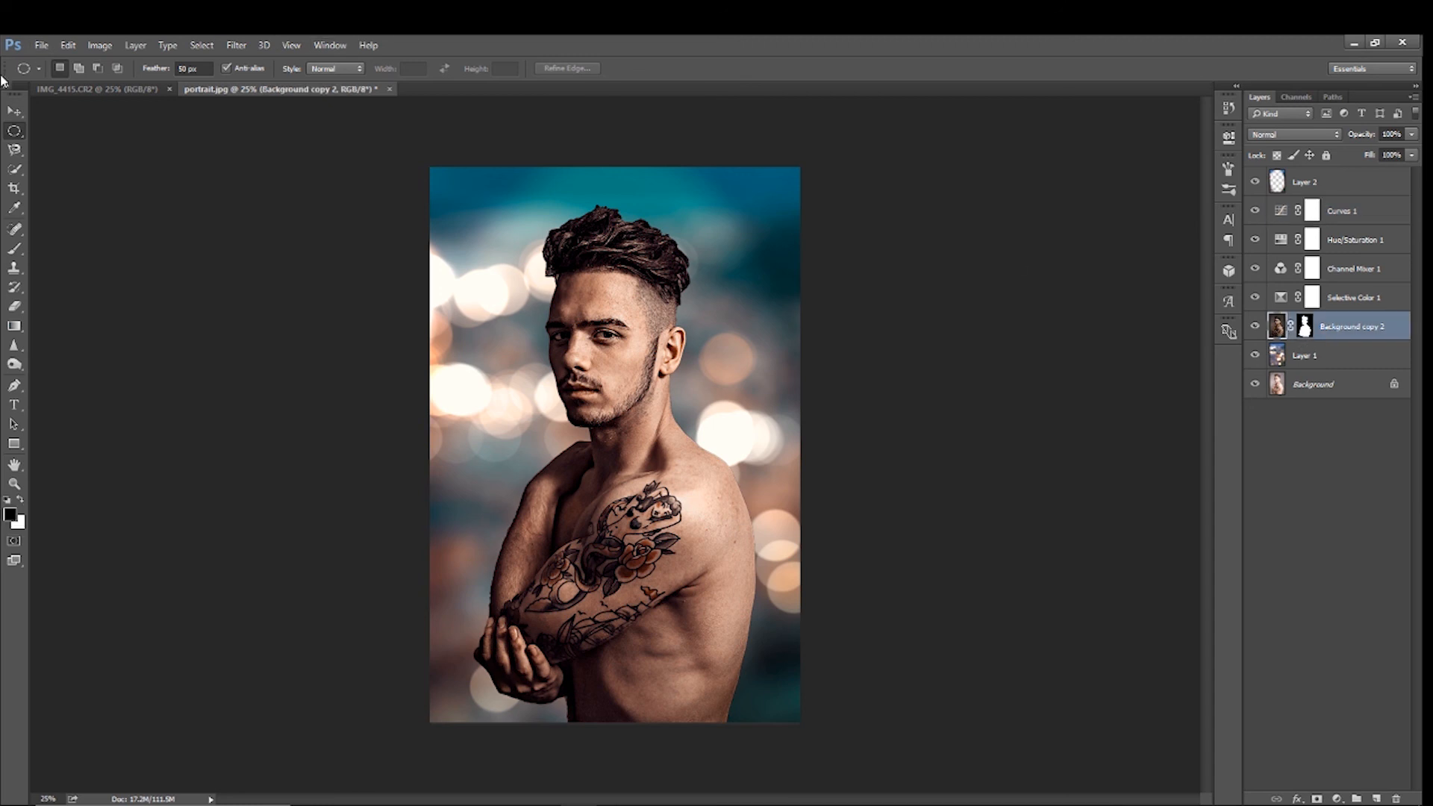
pyautogui.click(203, 47)
pyautogui.click(200, 61)
pyautogui.click(135, 45)
pyautogui.moveTo(93, 47)
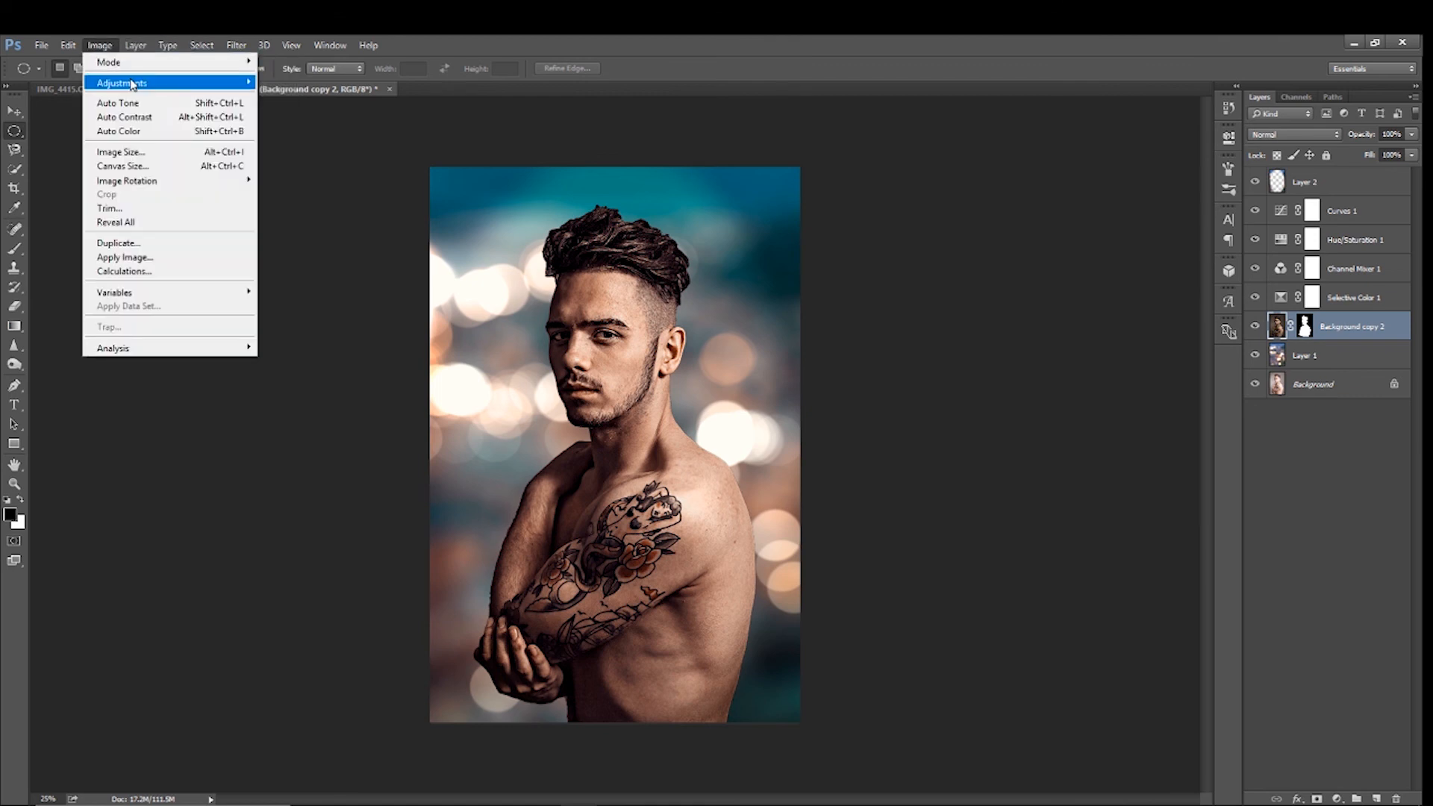
pyautogui.moveTo(131, 83)
pyautogui.click(310, 82)
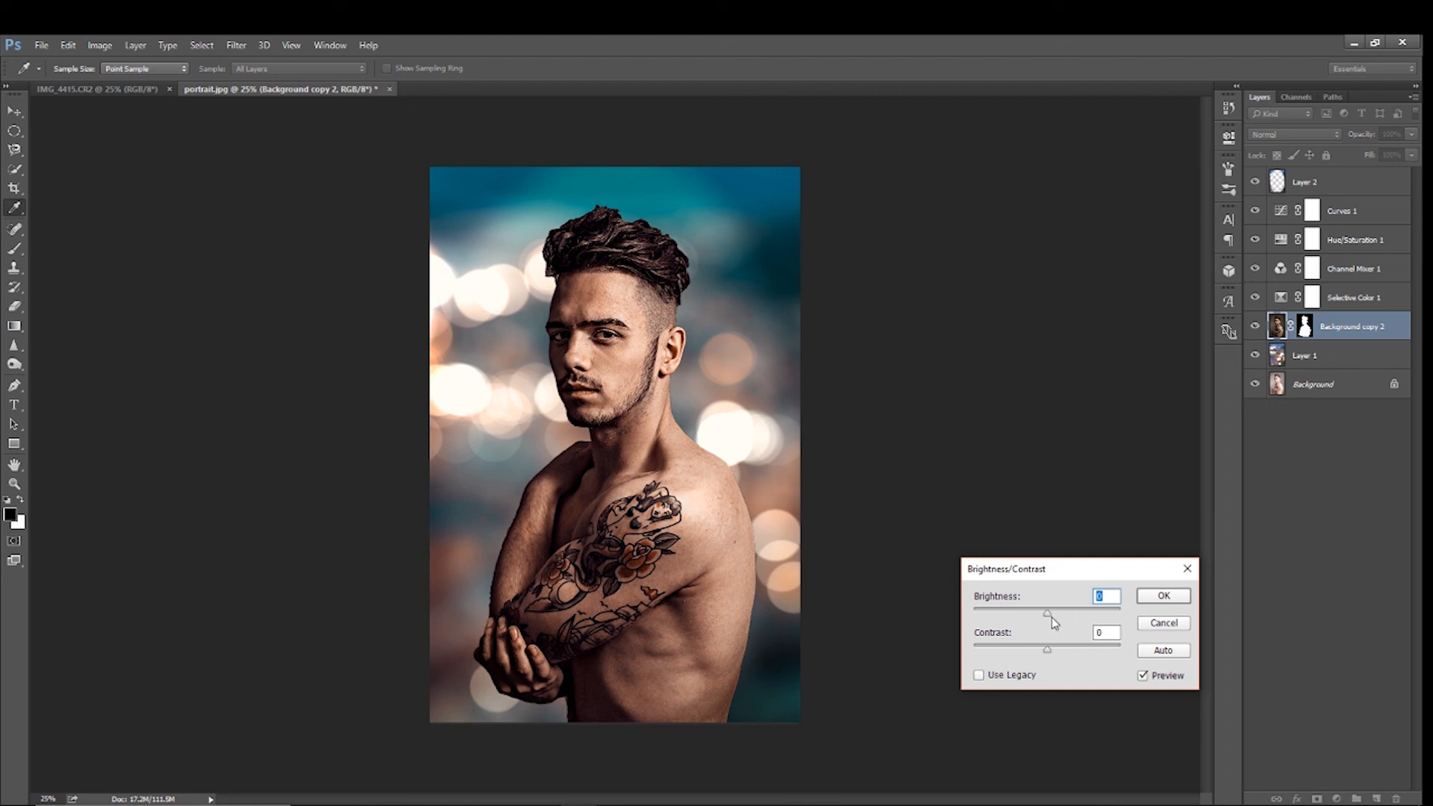
pyautogui.moveTo(1047, 615); pyautogui.dragTo(1045, 647)
pyautogui.click(1159, 596)
pyautogui.press('m')
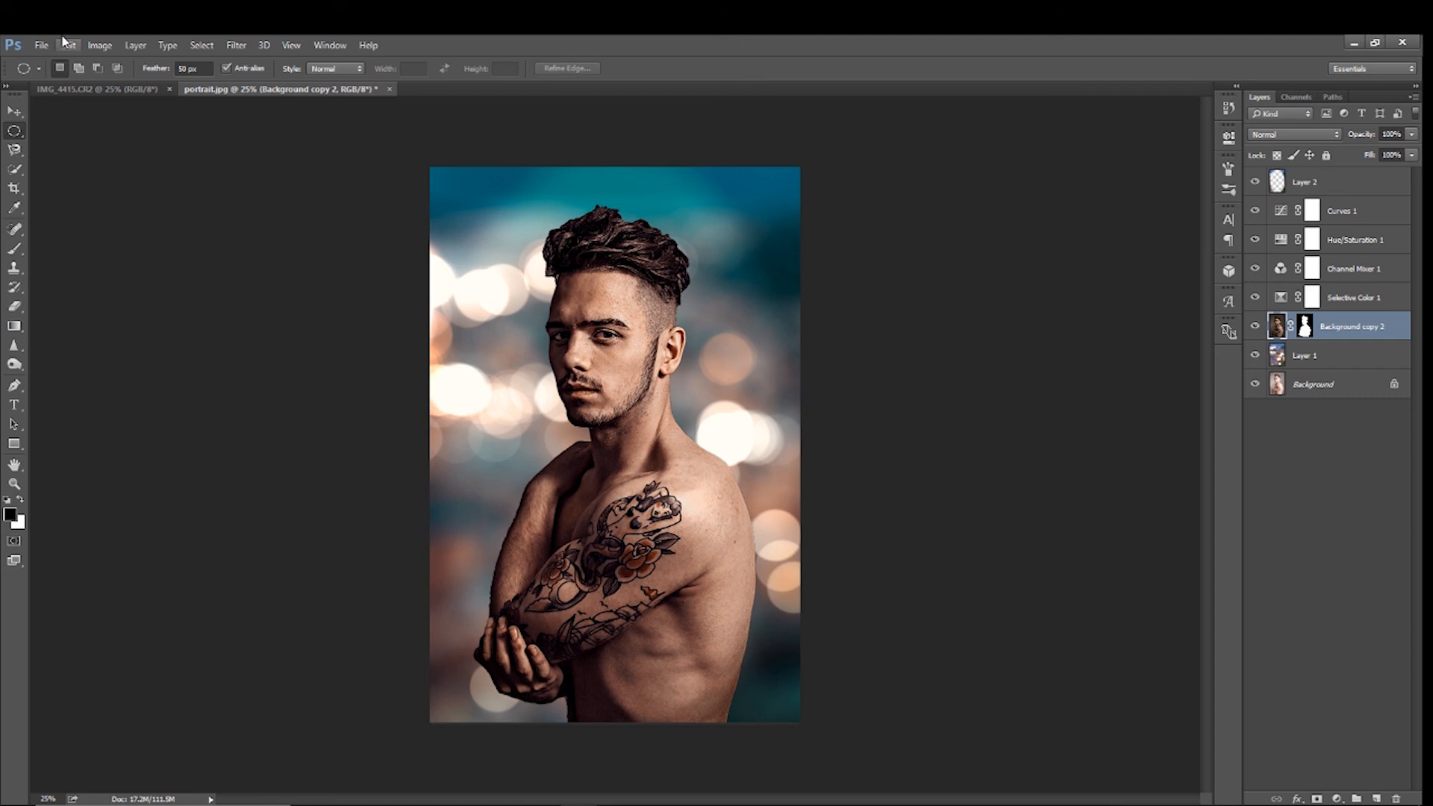
# View the original landscape photo IMG_4415.CR2 for comparison and return to portrait.jpg
pyautogui.click(103, 91)
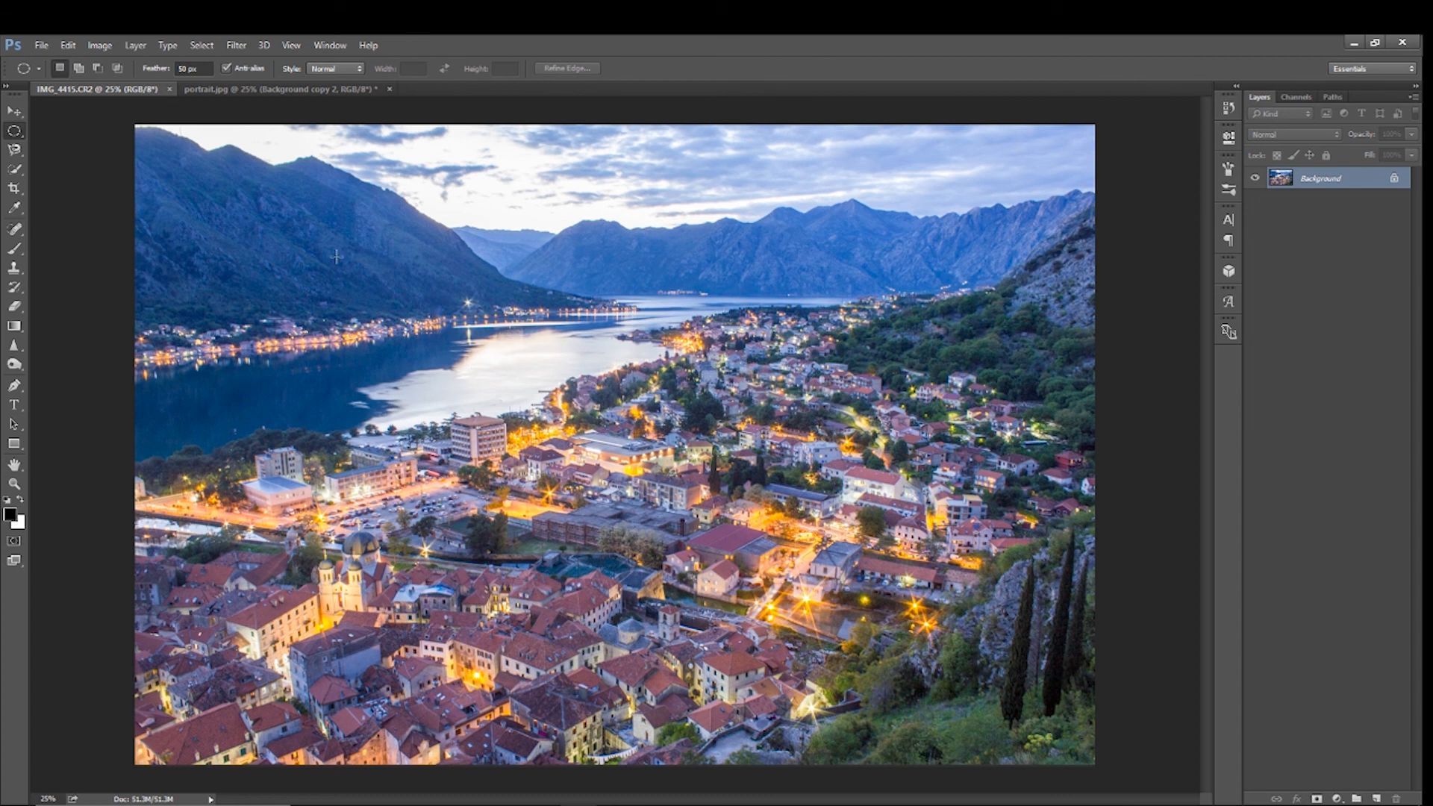
pyautogui.click(258, 91)
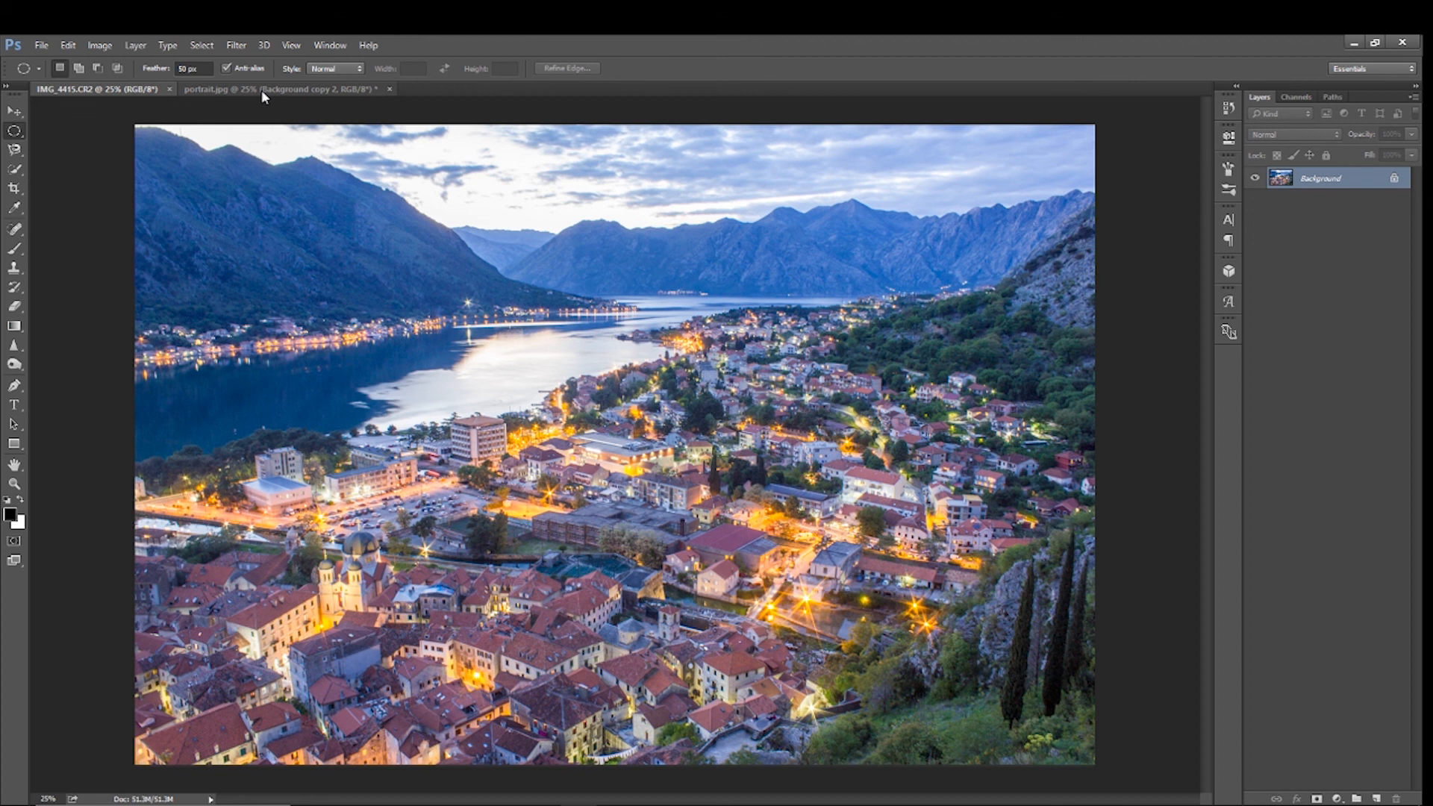